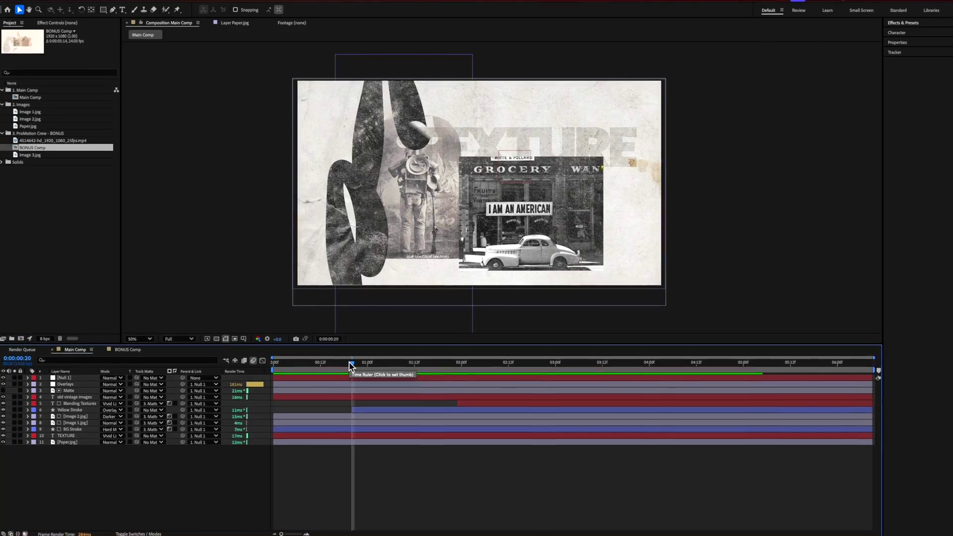
# - Preview the finished collage animation, playing it from the start of the timeline
pyautogui.moveTo(351, 367)
pyautogui.mouseDown()
pyautogui.moveTo(456, 382)
pyautogui.moveTo(342, 384)
pyautogui.mouseUp()
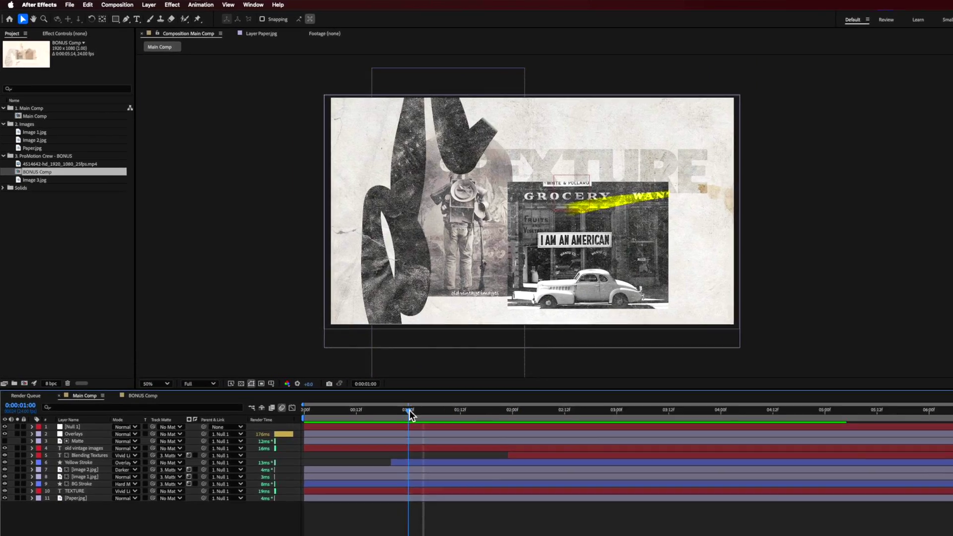
pyautogui.click(268, 363)
pyautogui.press('space')
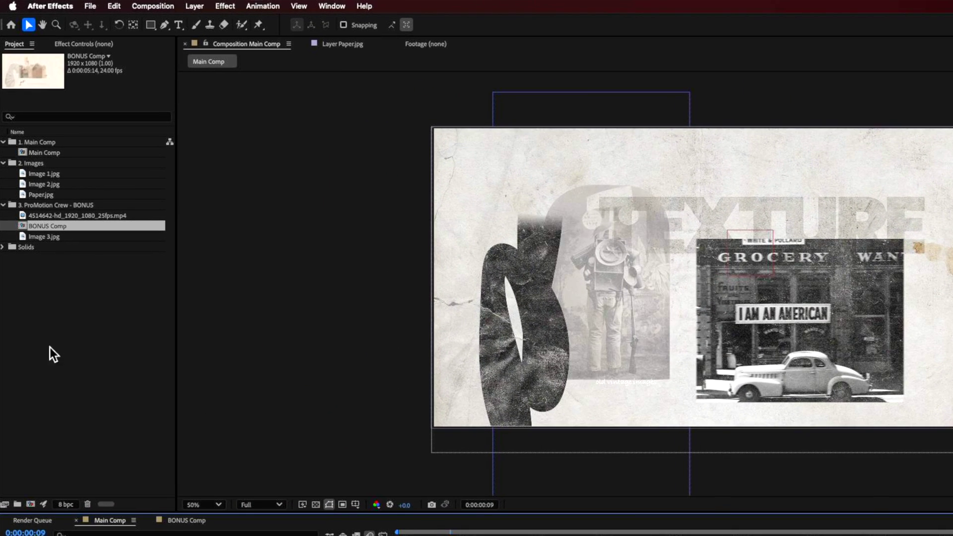
# - Create a new composition named COMP from the Project panel
pyautogui.click(50, 347)
pyautogui.rightClick(43, 293)
pyautogui.click(72, 302)
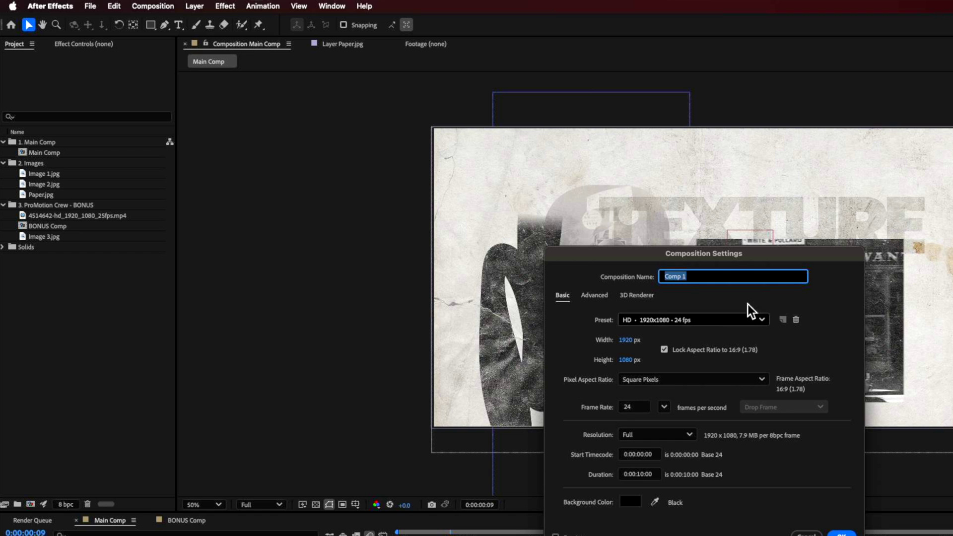
pyautogui.moveTo(734, 261); pyautogui.dragTo(686, 254)
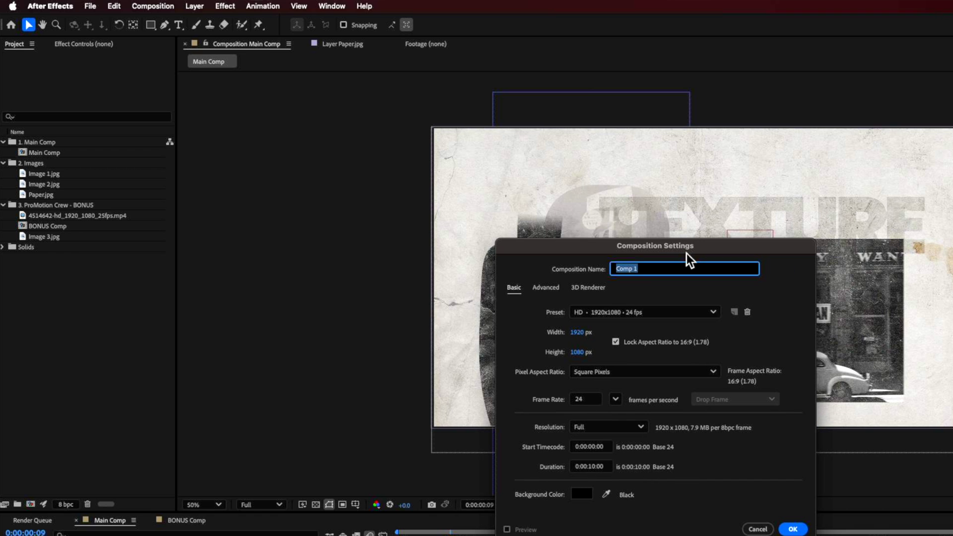
pyautogui.write('COMP')
pyautogui.press('Return')
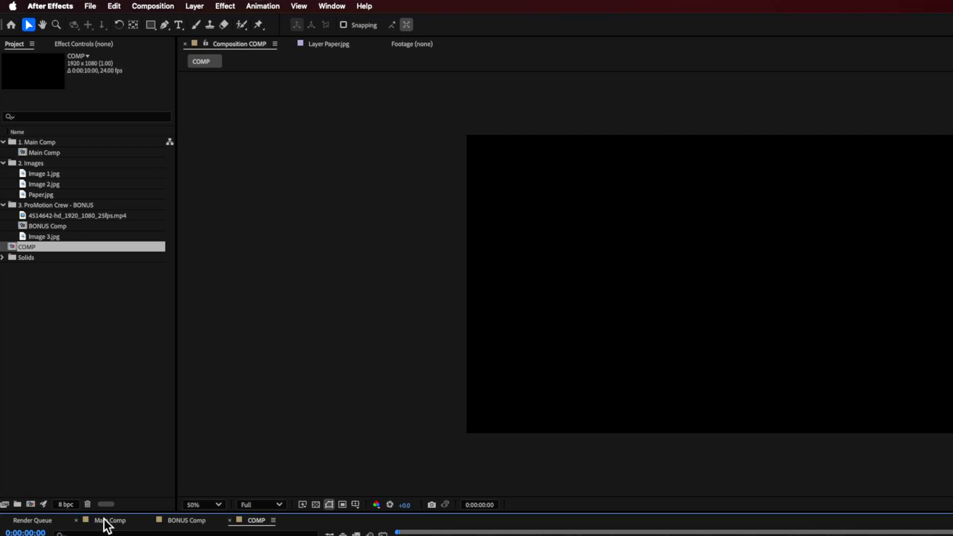
# - Add Paper.jpg to COMP and scale it down to fill the comp frame
pyautogui.click(44, 177)
pyautogui.click(43, 185)
pyautogui.moveTo(40, 196); pyautogui.dragTo(74, 532)
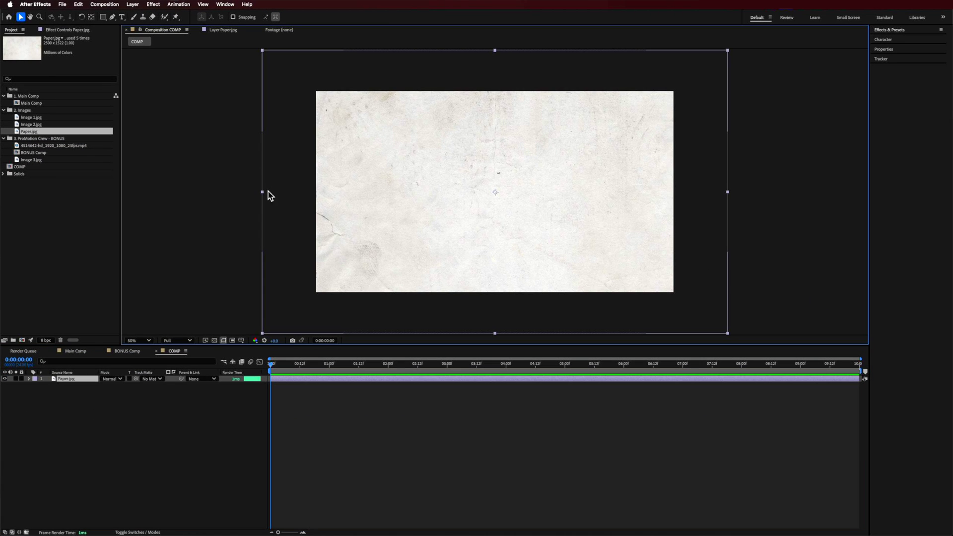
pyautogui.moveTo(268, 191); pyautogui.dragTo(317, 193)
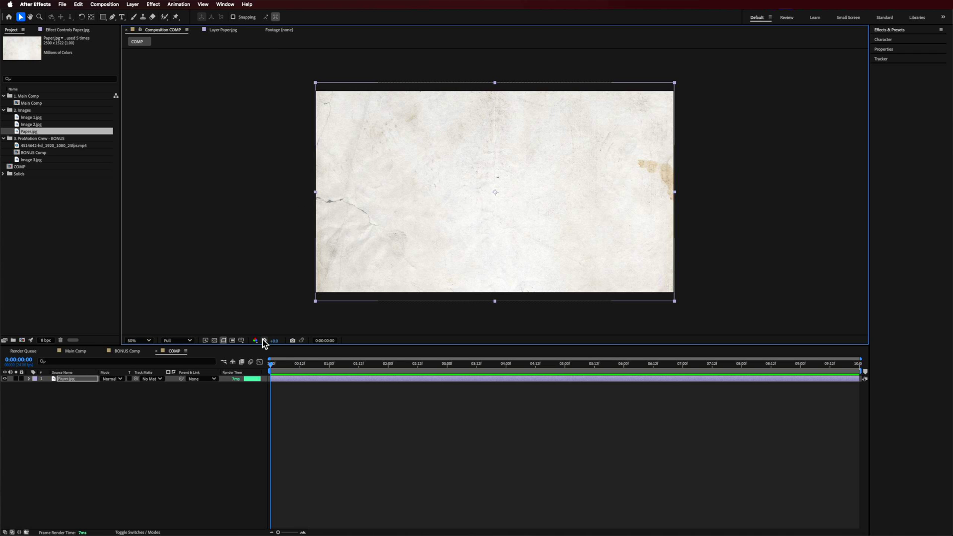
pyautogui.click(163, 396)
pyautogui.click(72, 380)
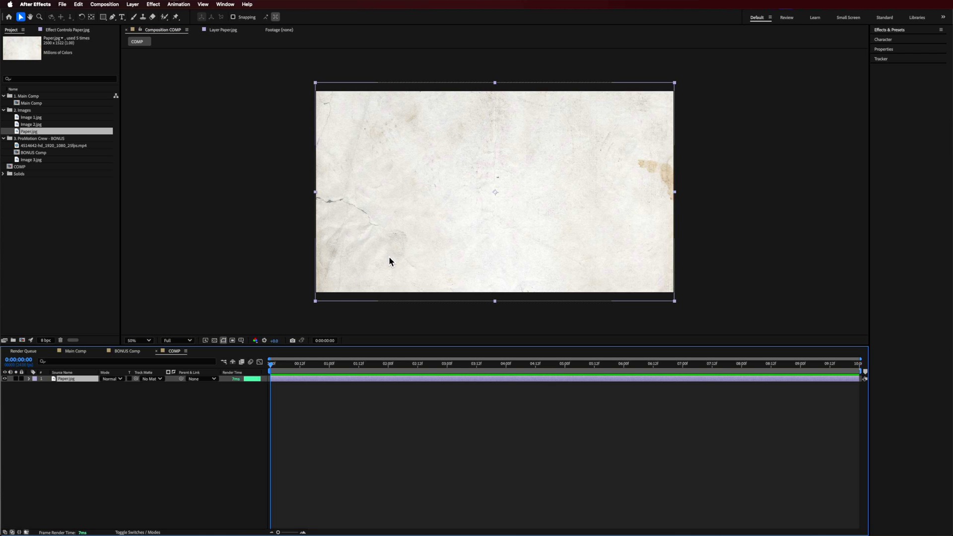
pyautogui.press('F3')
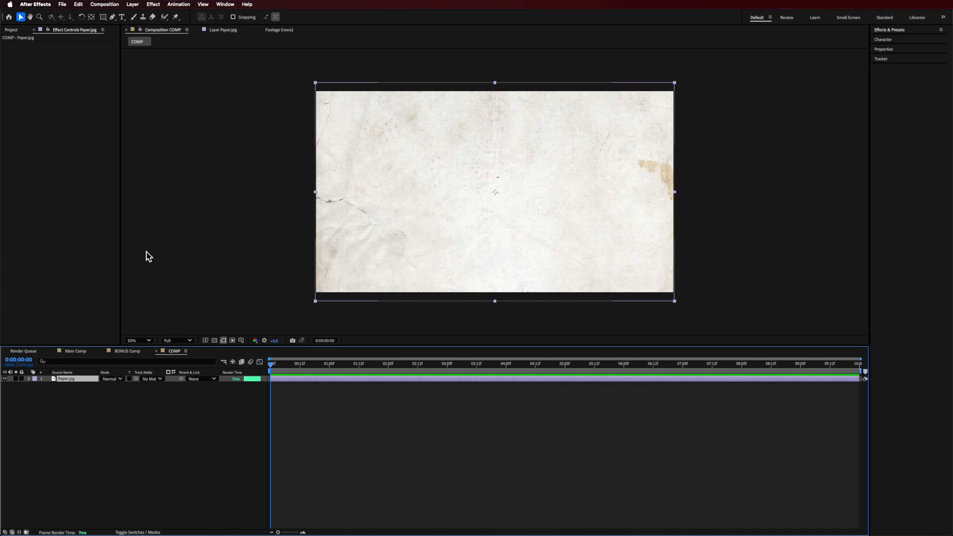
# - Add Image 1.jpg above the paper, shrink it and move it right of centre
pyautogui.click(12, 31)
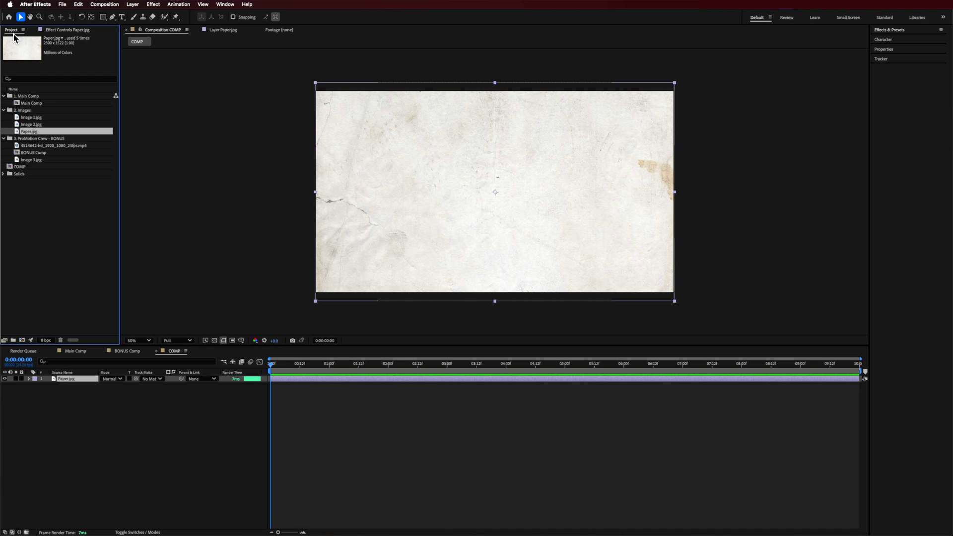
pyautogui.click(31, 124)
pyautogui.moveTo(31, 119); pyautogui.dragTo(456, 174)
pyautogui.moveTo(568, 174); pyautogui.dragTo(566, 207)
pyautogui.hotkey('shift', '/')
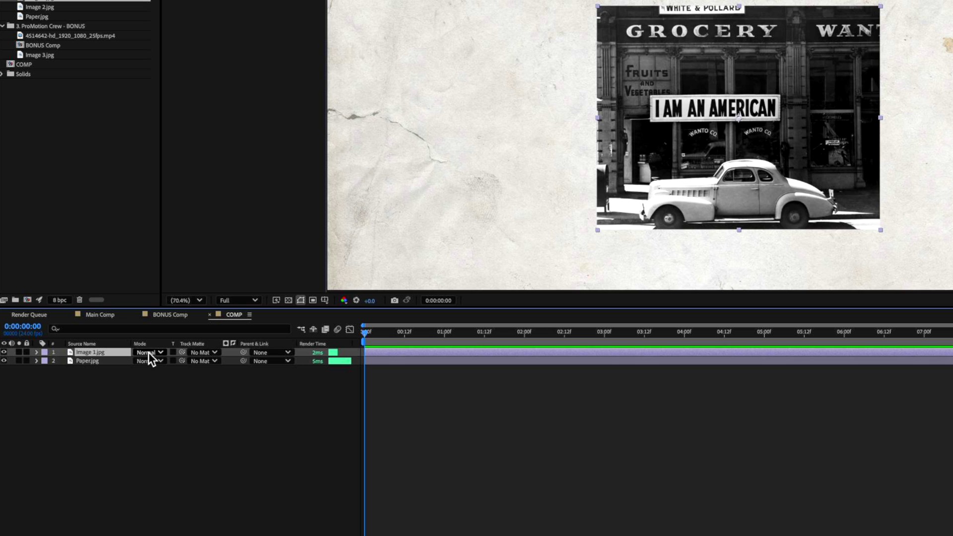
# - Cycle the grocery photo's blend mode through Lighten, Hard Light and others, ending on Linear Burn
pyautogui.click(148, 352)
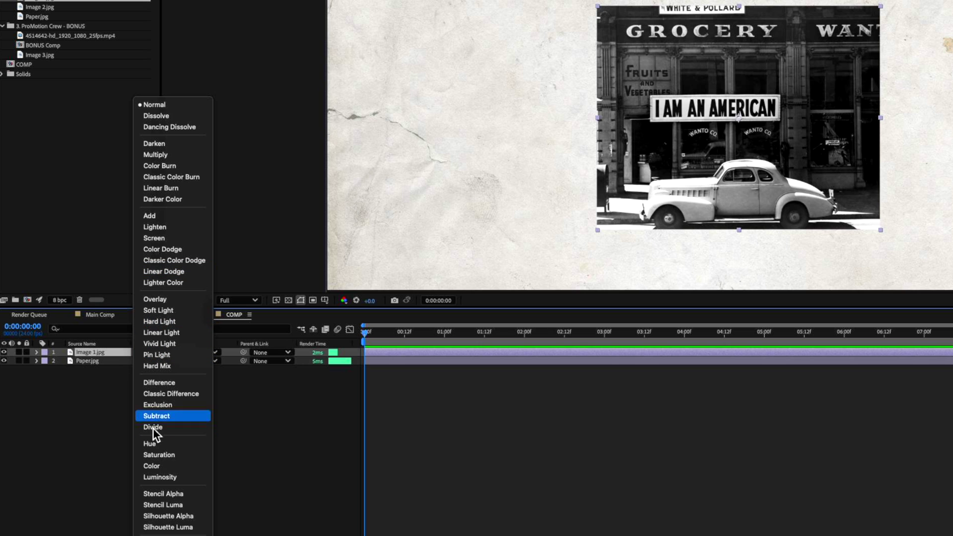
pyautogui.click(166, 227)
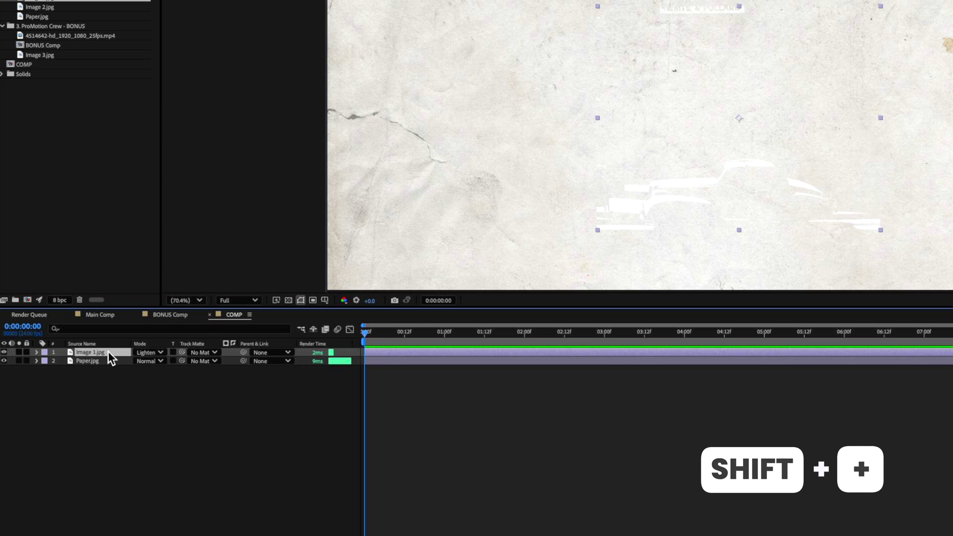
pyautogui.hotkey('shift', '=')
pyautogui.hotkey('shift', '=')
pyautogui.hotkey('shift', '=')
pyautogui.hotkey('shift', '=')
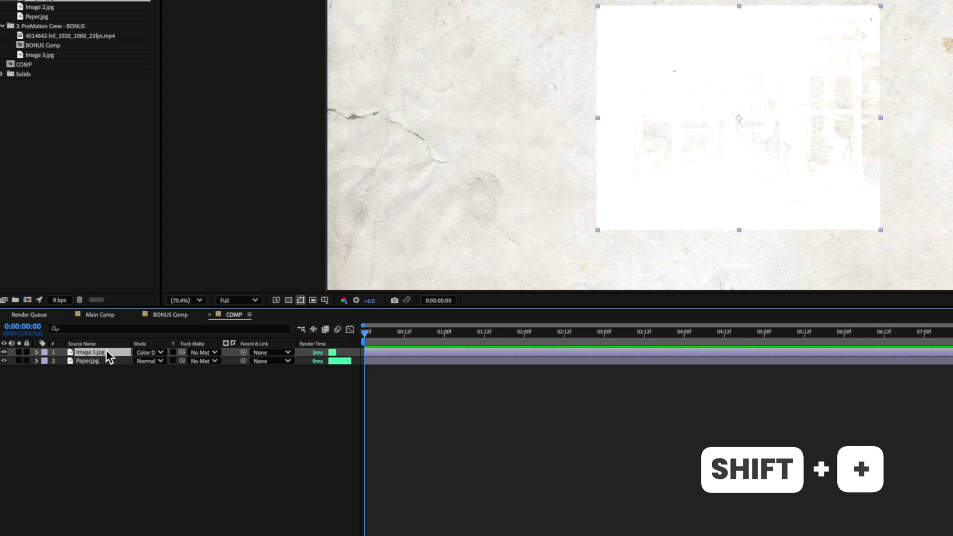
pyautogui.hotkey('shift', '=')
pyautogui.hotkey('shift', '=')
pyautogui.hotkey('shift', '=')
pyautogui.hotkey('shift', '=')
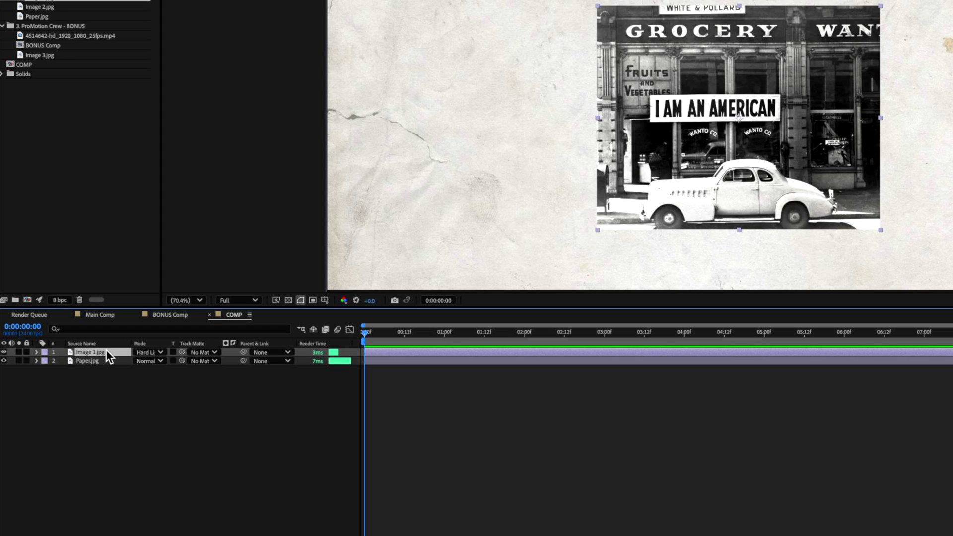
pyautogui.hotkey('shift', '=')
pyautogui.hotkey('shift', '=')
pyautogui.hotkey('shift', '=')
pyautogui.hotkey('shift', '=')
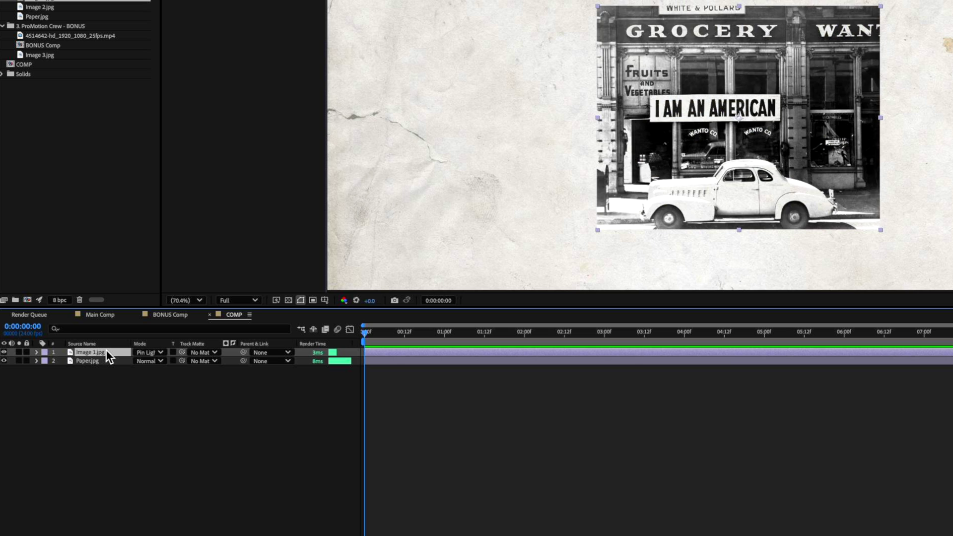
pyautogui.hotkey('shift', '=')
pyautogui.hotkey('shift', '=')
pyautogui.hotkey('shift', '=')
pyautogui.hotkey('shift', '=')
pyautogui.hotkey('shift', '=')
pyautogui.hotkey('shift', '=')
pyautogui.hotkey('shift', '=')
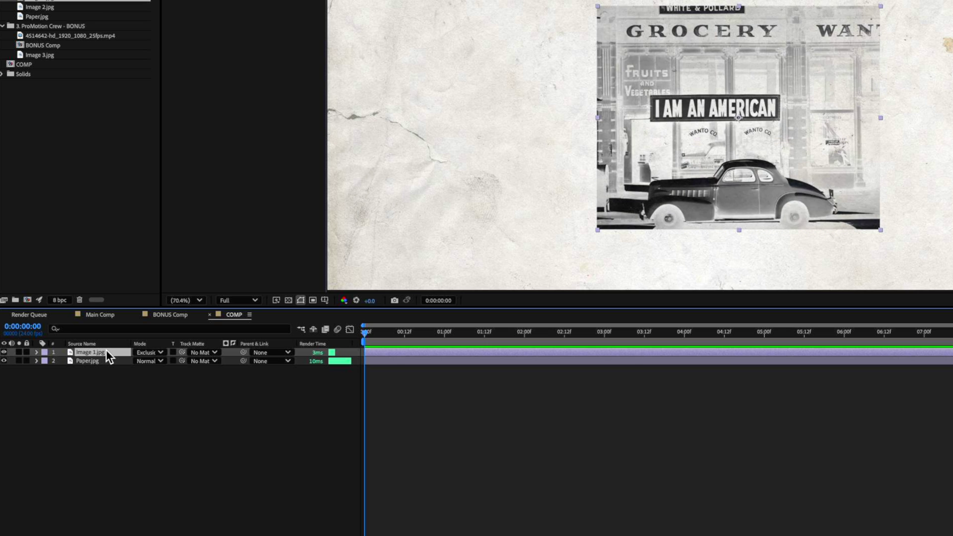
pyautogui.hotkey('shift', '=')
pyautogui.hotkey('shift', '=')
pyautogui.hotkey('shift', '=')
pyautogui.hotkey('shift', '=')
pyautogui.hotkey('shift', '=')
pyautogui.hotkey('shift', '=')
pyautogui.hotkey('shift', '=')
pyautogui.hotkey('shift', '=')
pyautogui.hotkey('shift', '=')
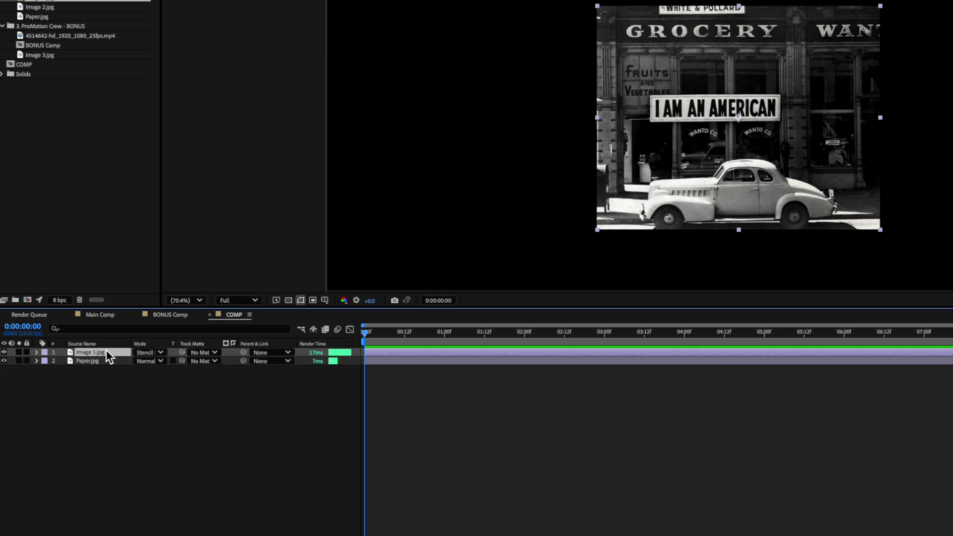
pyautogui.hotkey('shift', '=')
pyautogui.hotkey('shift', '=')
pyautogui.hotkey('shift', '=')
pyautogui.hotkey('shift', '=')
pyautogui.hotkey('shift', '=')
pyautogui.hotkey('shift', '=')
pyautogui.hotkey('shift', '=')
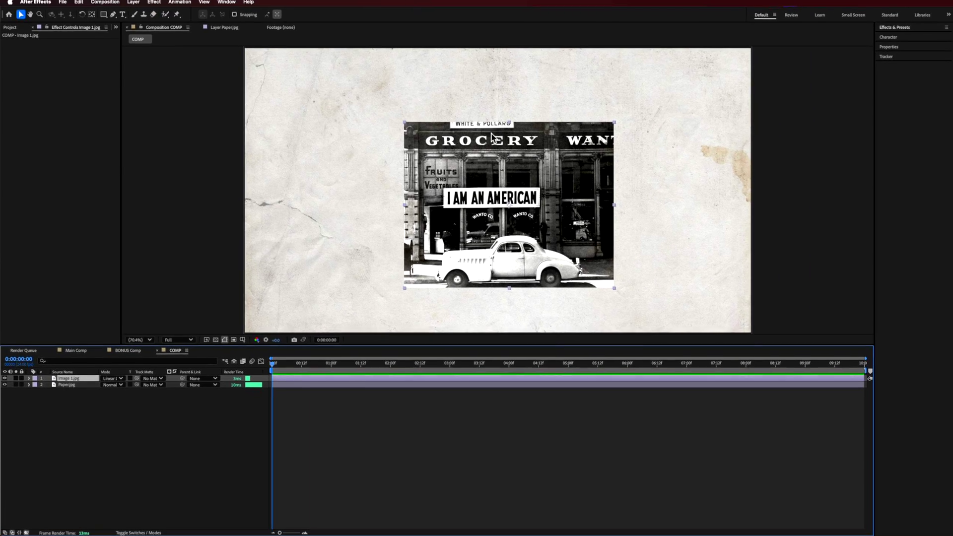
pyautogui.scroll(3, 618, 143)
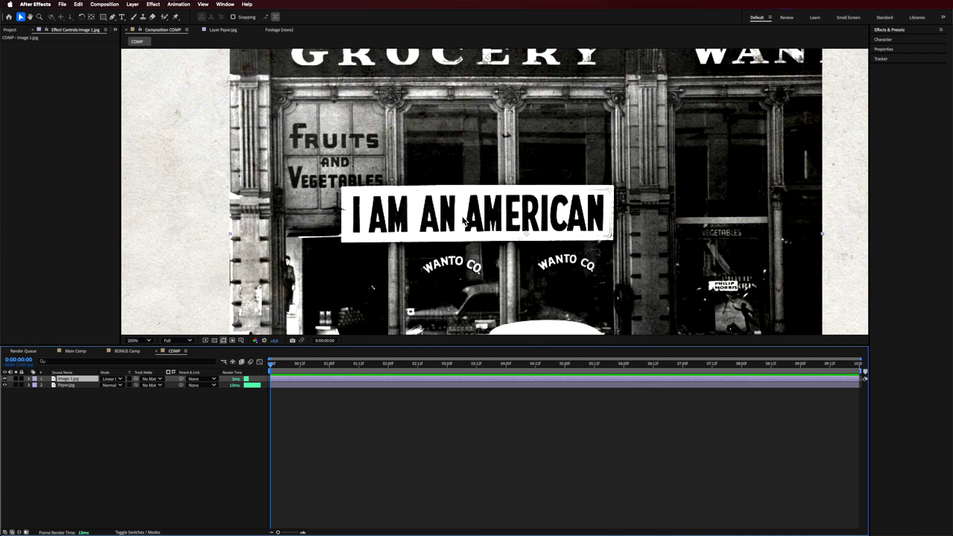
pyautogui.scroll(3, 477, 173)
pyautogui.hscroll(-3, 477, 174)
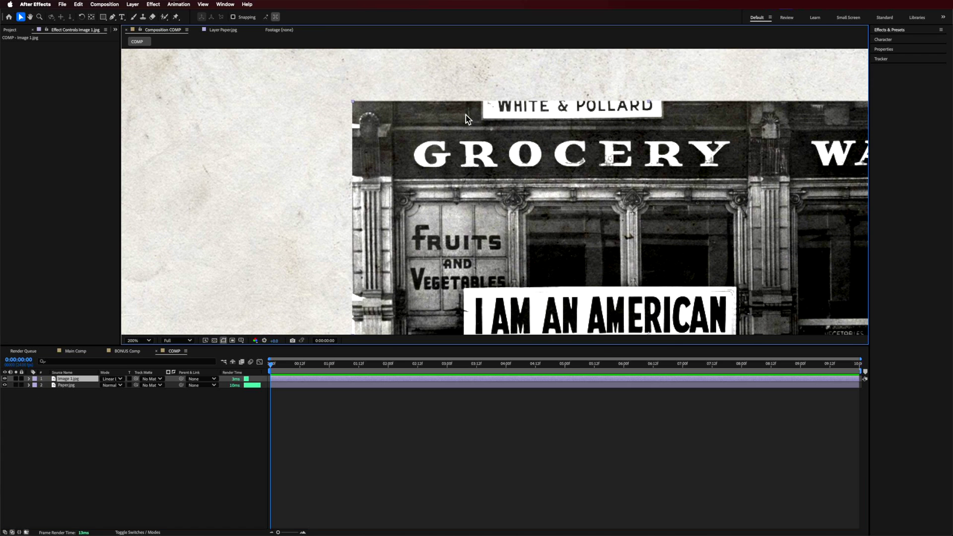
pyautogui.click(5, 379)
pyautogui.click(5, 379)
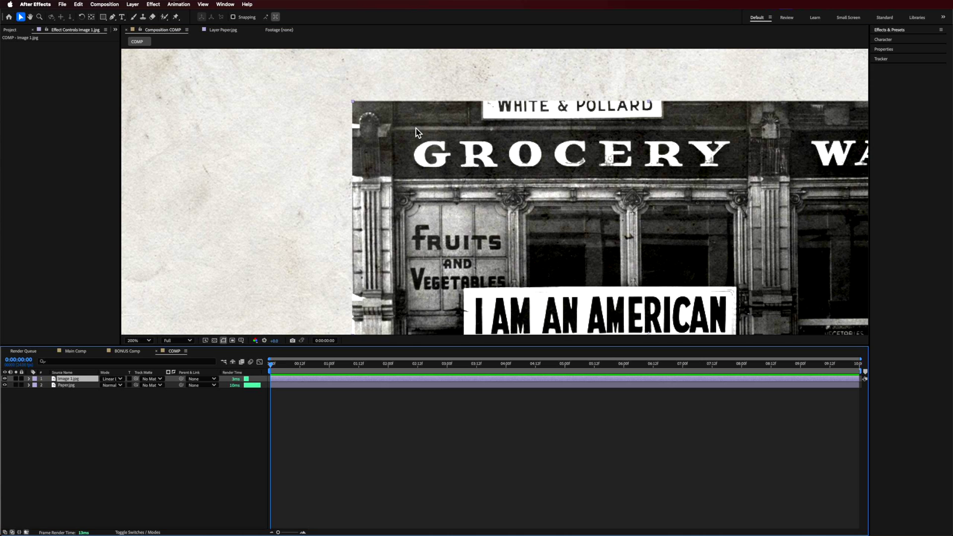
pyautogui.click(23, 31)
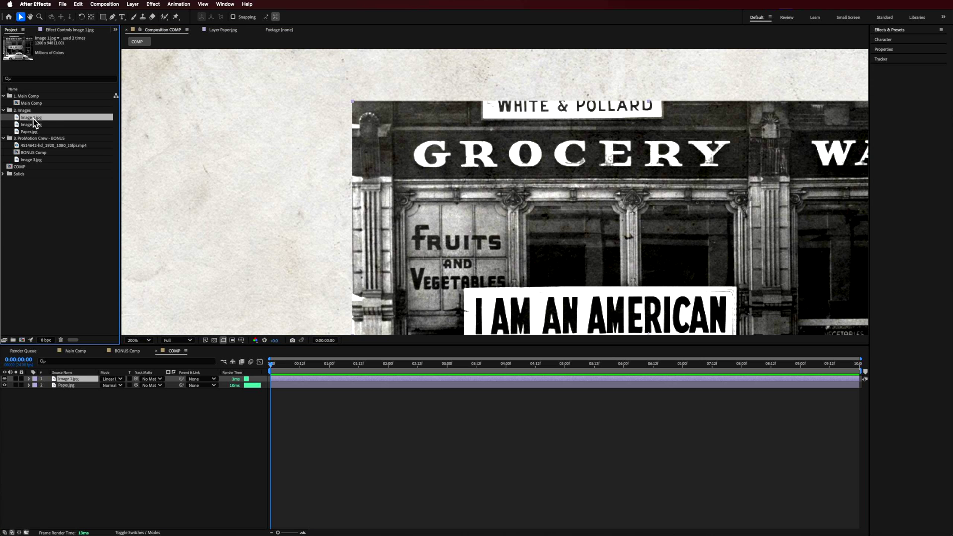
pyautogui.moveTo(33, 122); pyautogui.dragTo(445, 178)
pyautogui.scroll(-4, 497, 208)
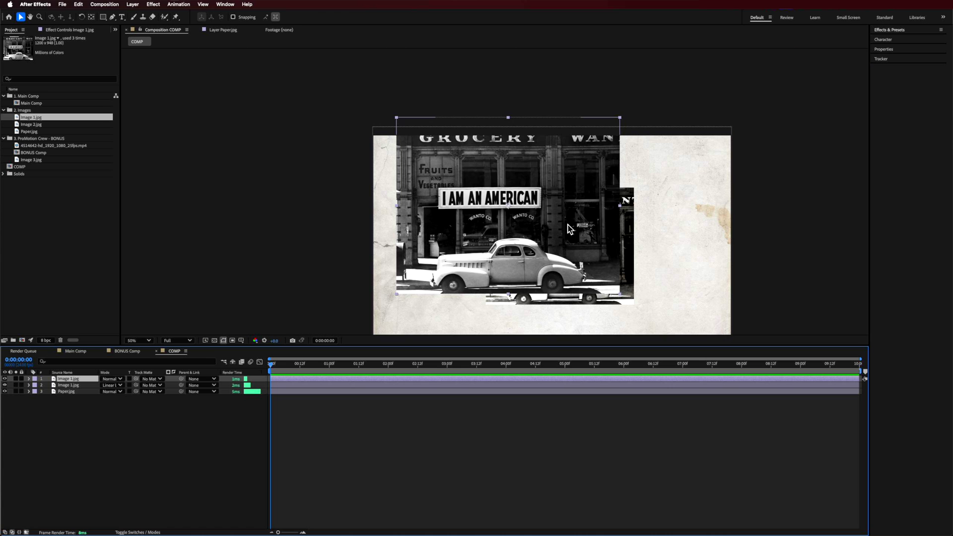
pyautogui.moveTo(623, 208); pyautogui.dragTo(589, 256)
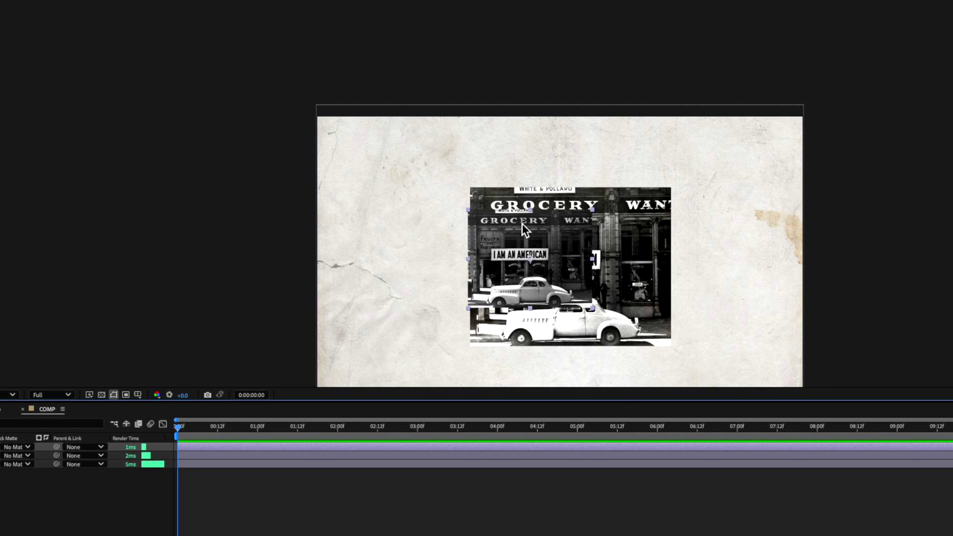
pyautogui.scroll(6, 509, 221)
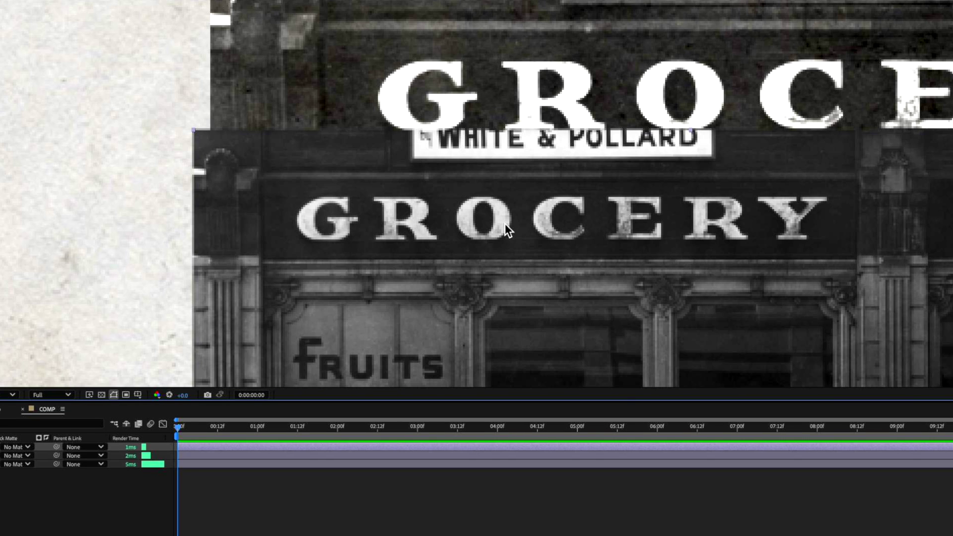
pyautogui.scroll(-1, 314, 131)
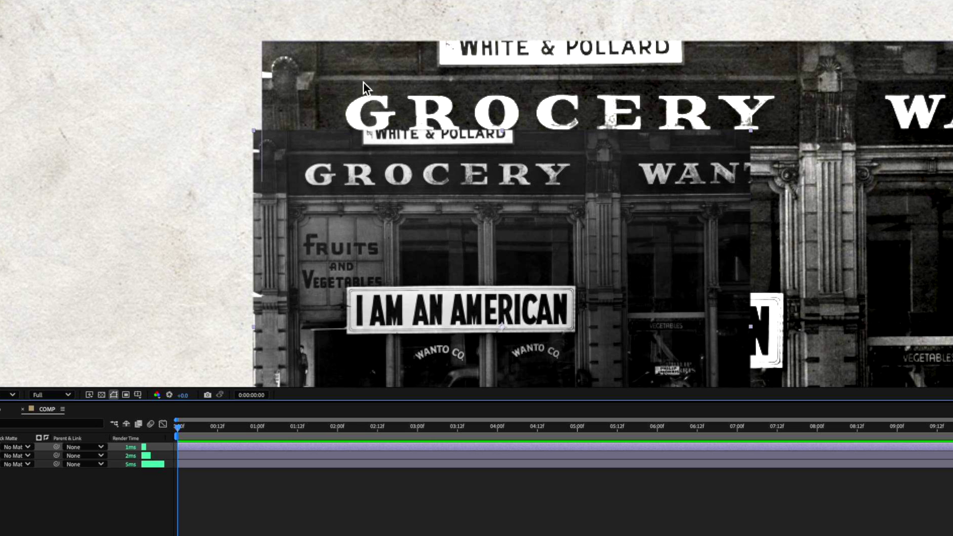
pyautogui.moveTo(268, 174); pyautogui.dragTo(240, 177)
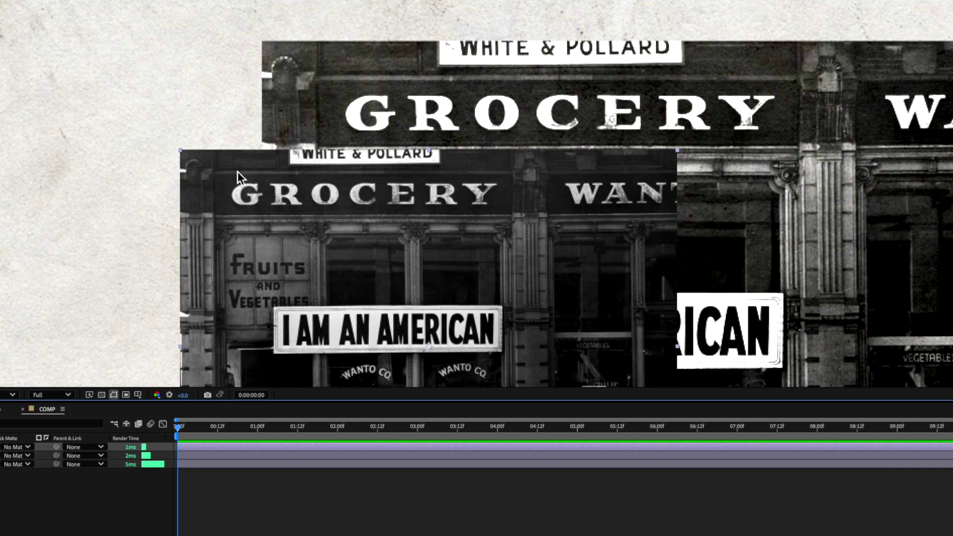
pyautogui.press('Delete')
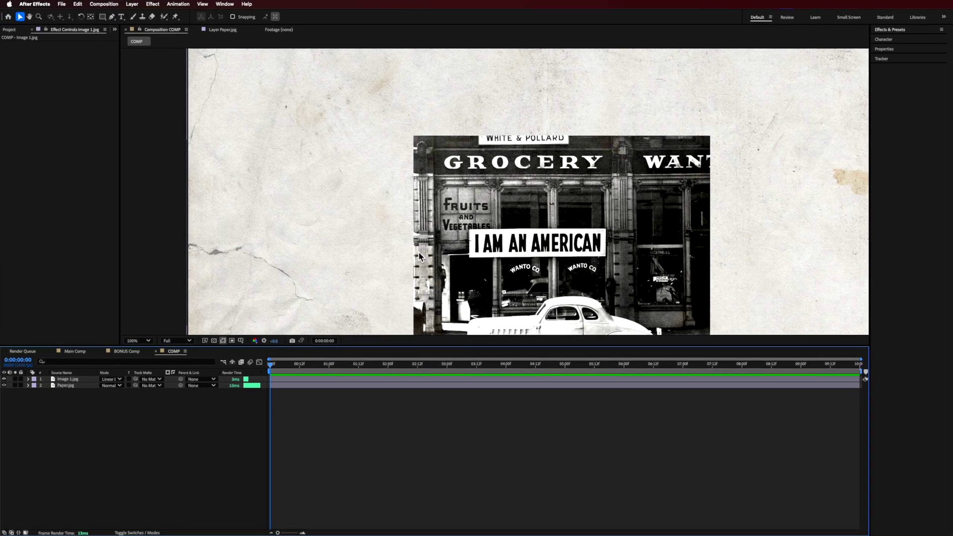
pyautogui.moveTo(420, 256); pyautogui.dragTo(386, 225)
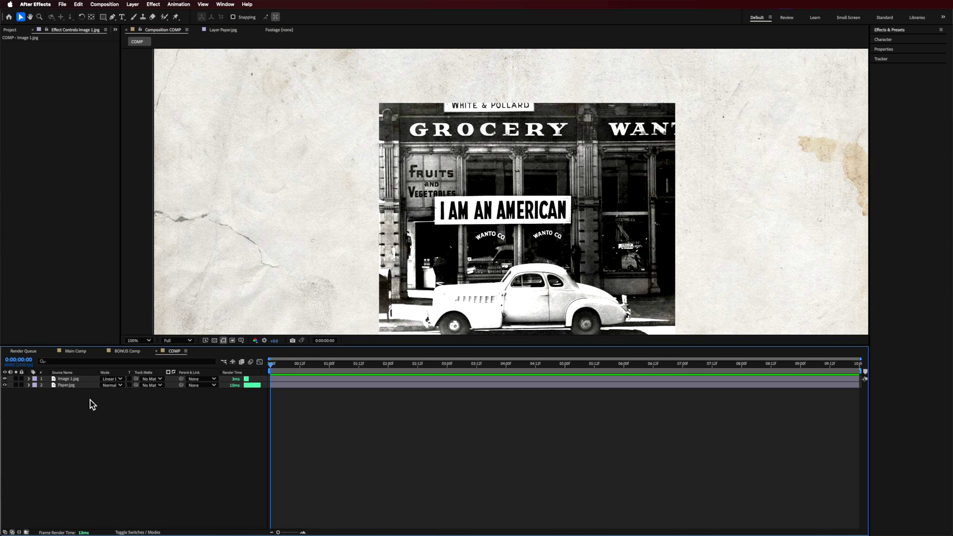
pyautogui.click(69, 385)
# - Duplicate the Paper.jpg layer and move the copy to the top of the stack
pyautogui.hotkey('ctrl', 'd')
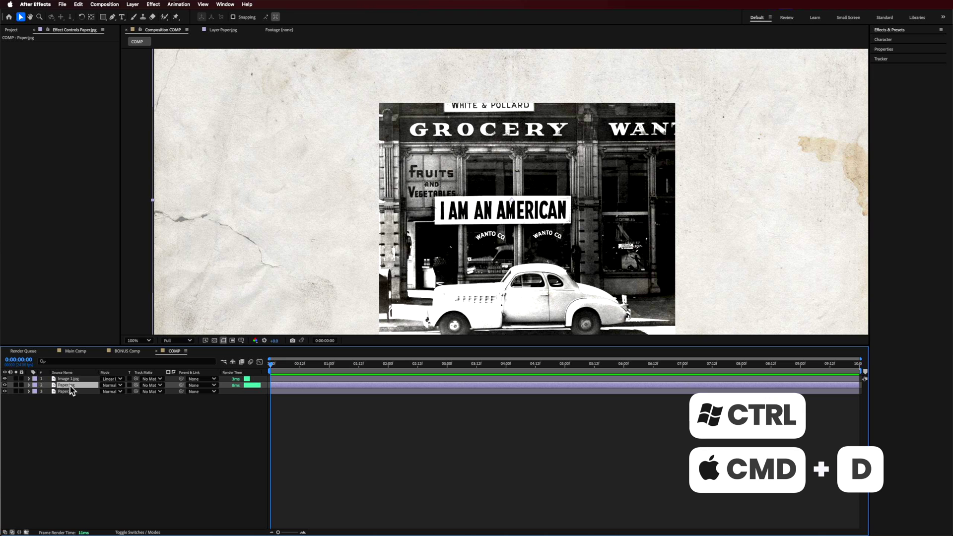
pyautogui.moveTo(70, 386); pyautogui.dragTo(69, 379)
pyautogui.press(',')
pyautogui.press(',')
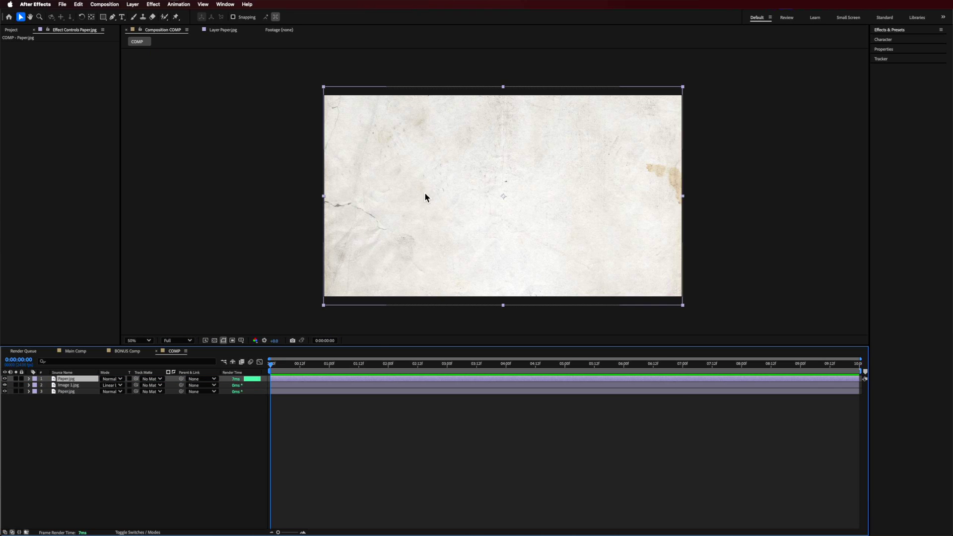
pyautogui.click(248, 5)
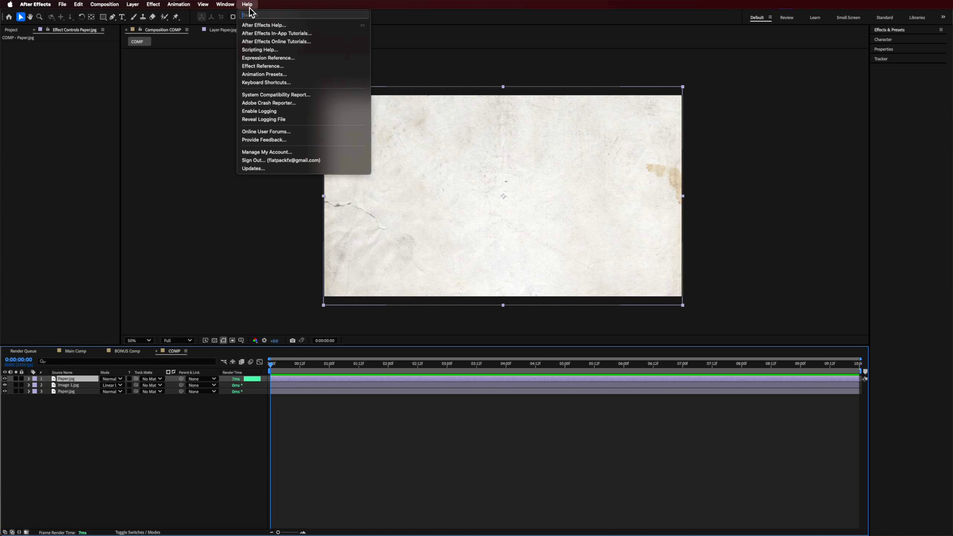
pyautogui.click(250, 11)
# - Give the paper copy Black & White and Curves, and enable the Curves effect
pyautogui.press('super+z')
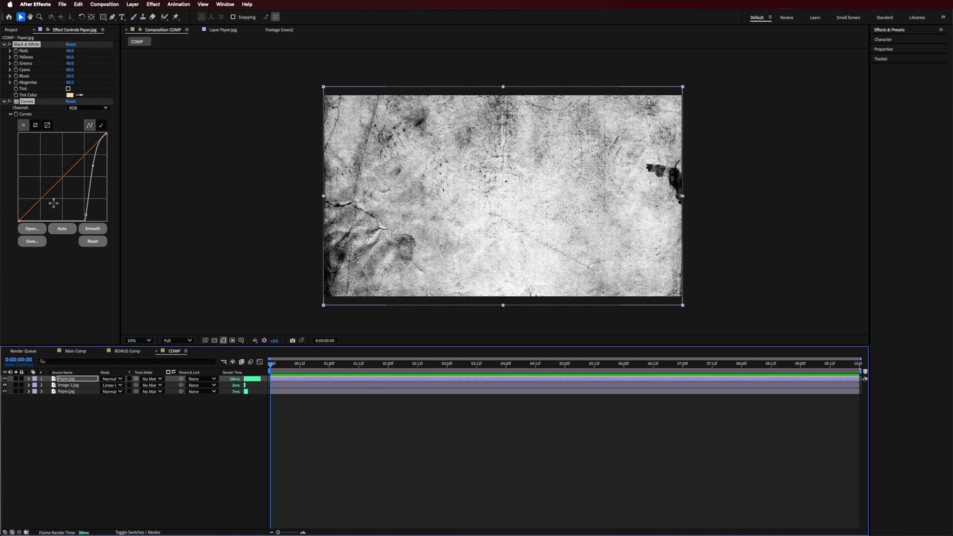
pyautogui.click(247, 4)
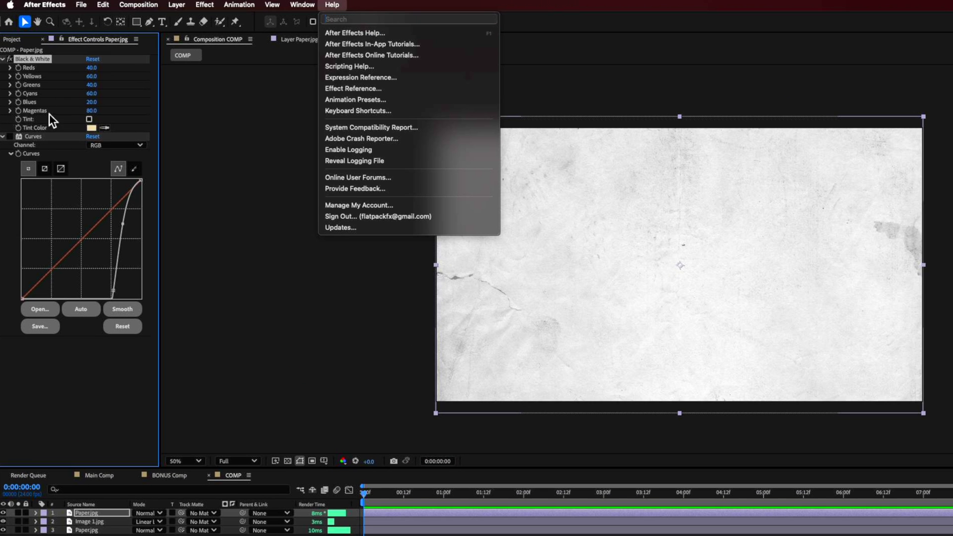
pyautogui.click(40, 126)
pyautogui.click(9, 137)
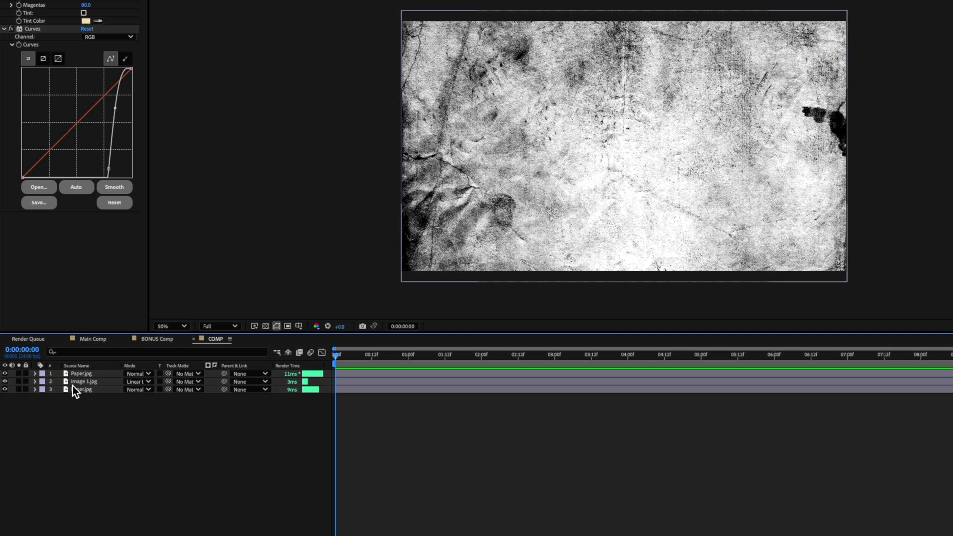
pyautogui.rightClick(84, 515)
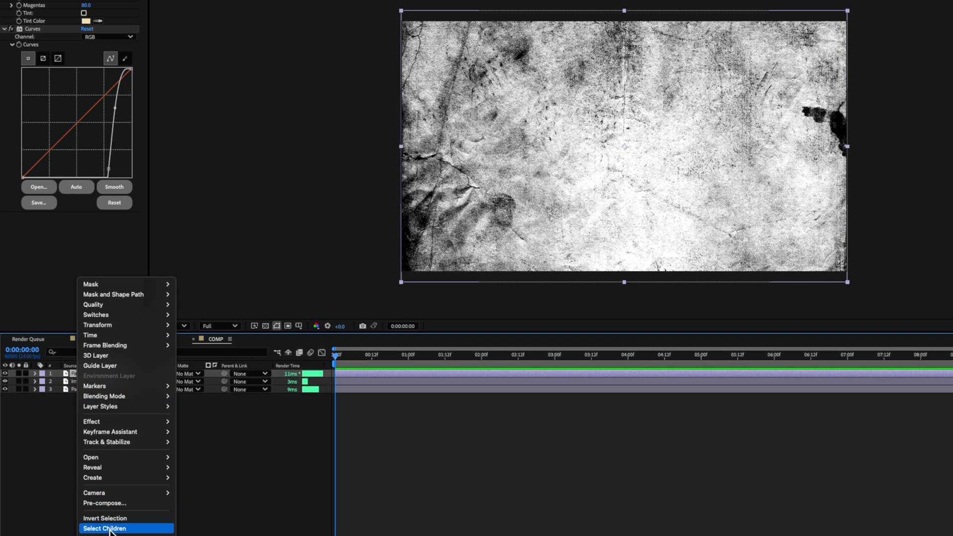
# - Rename the top paper copy to Matte and hide it
pyautogui.press('Escape')
pyautogui.press('Return')
pyautogui.write('Matte')
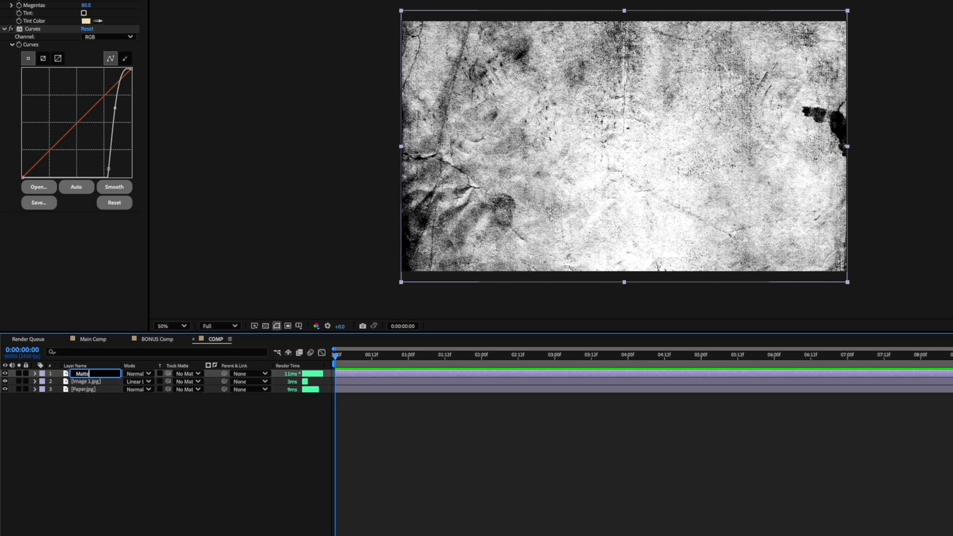
pyautogui.press('Return')
pyautogui.click(5, 373)
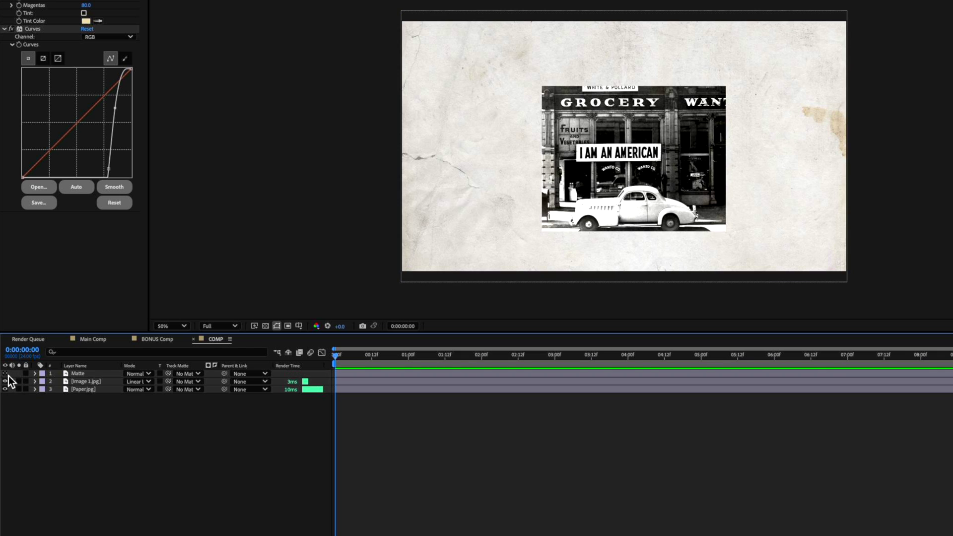
# - Set Image 1.jpg's track matte to the Matte layer, trying Alpha, then returning to Luma
pyautogui.click(82, 382)
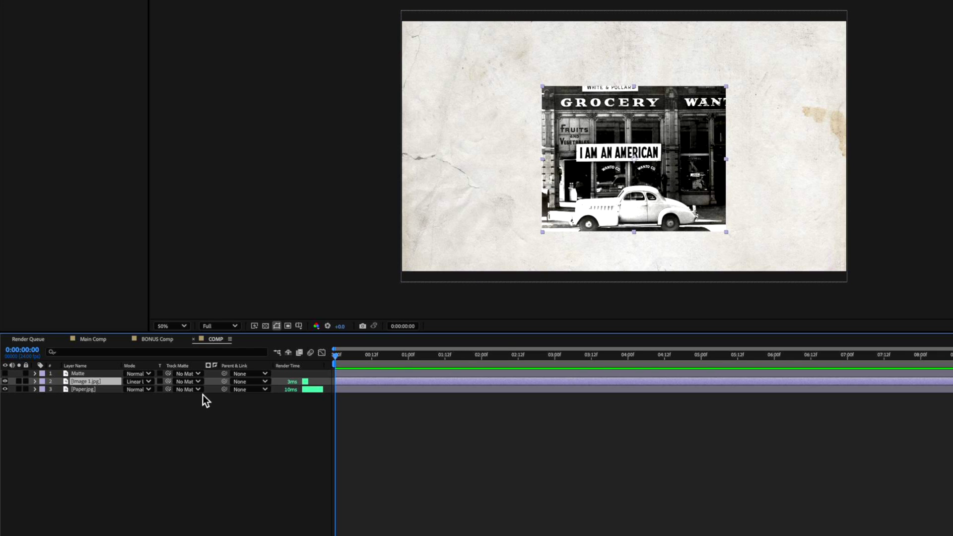
pyautogui.click(195, 383)
pyautogui.click(200, 412)
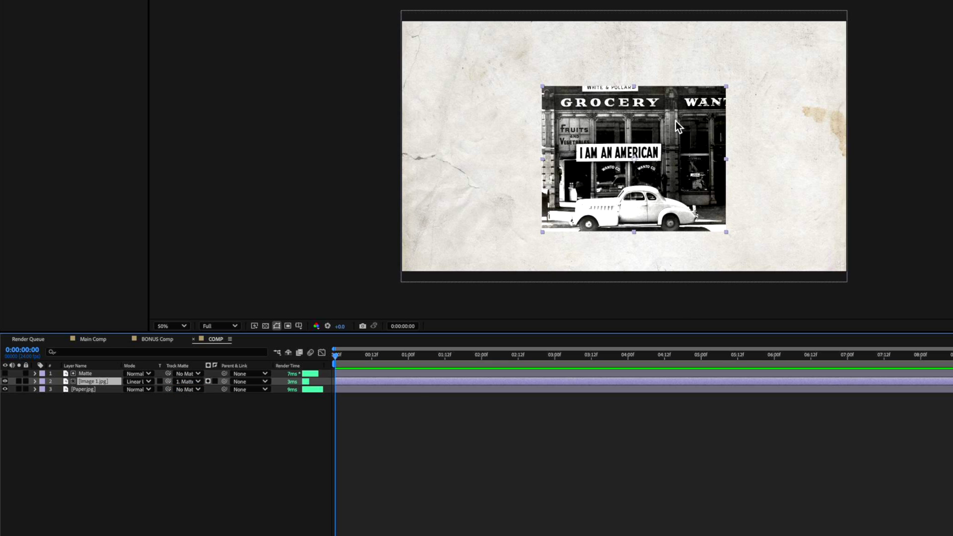
pyautogui.scroll(2, 679, 126)
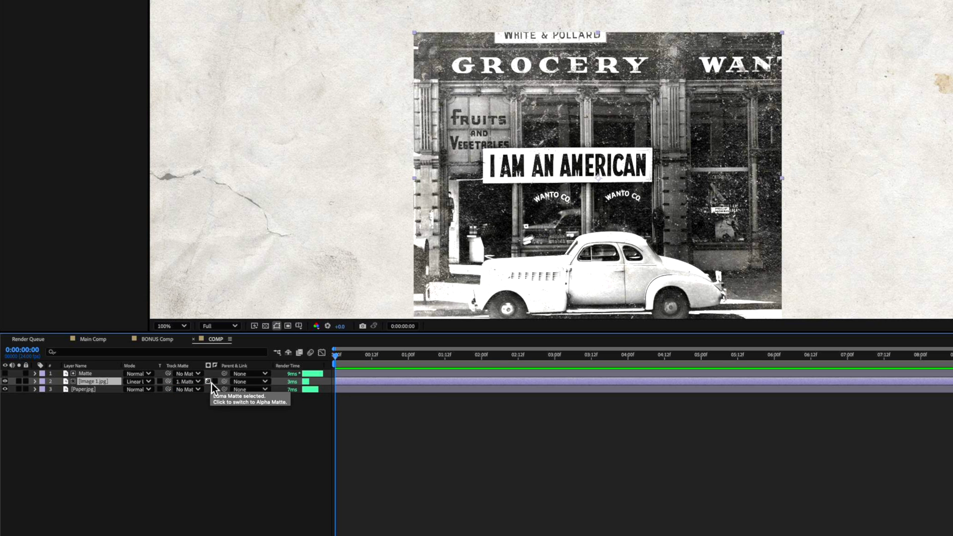
pyautogui.click(208, 382)
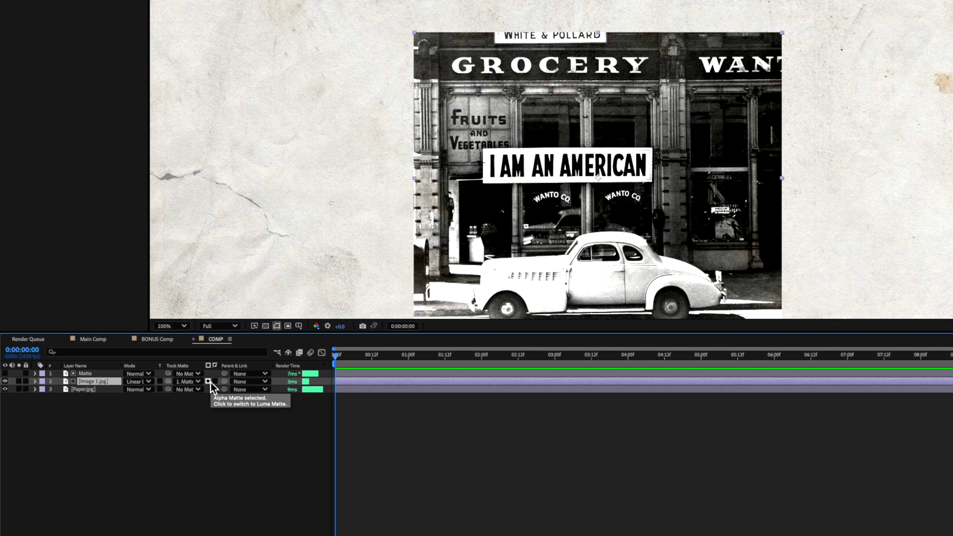
pyautogui.click(209, 382)
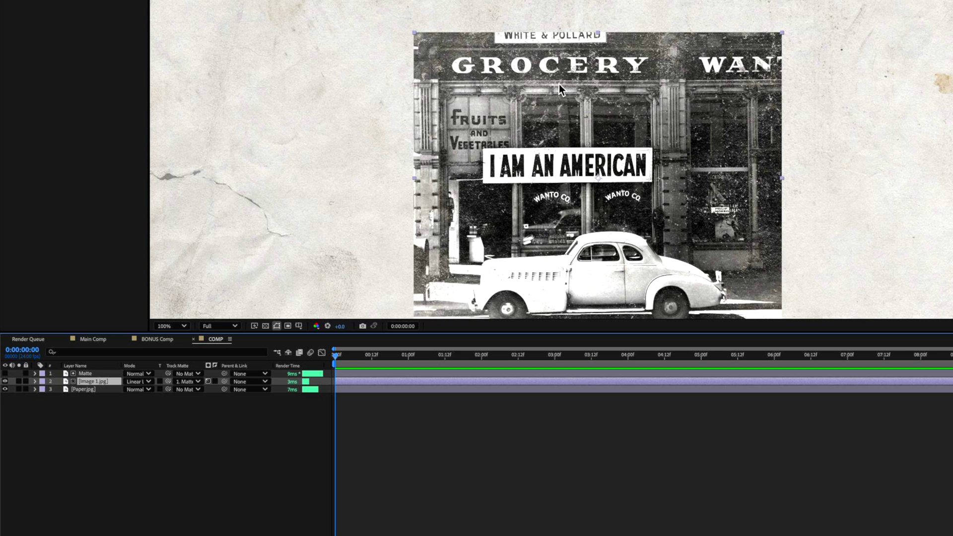
pyautogui.click(102, 373)
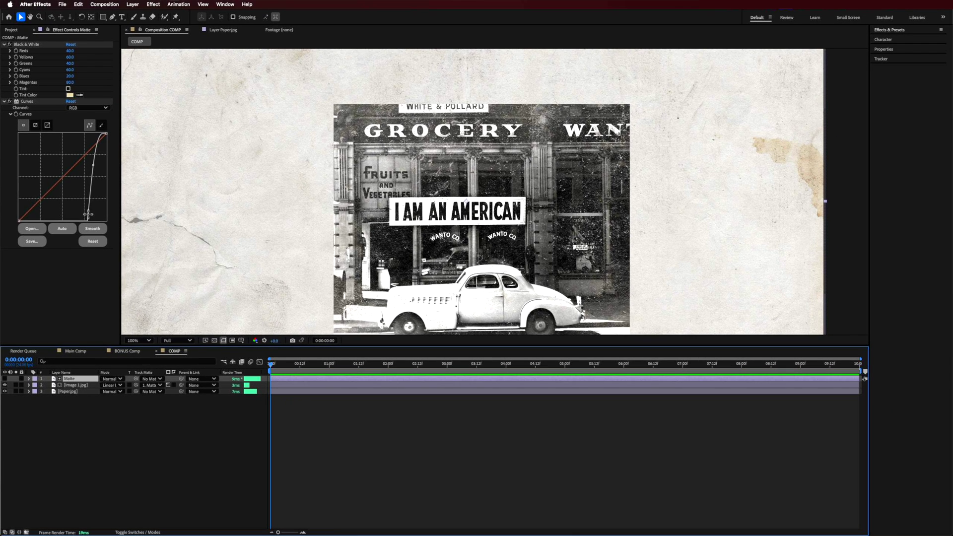
# - Steepen the Matte layer's curve points, then step Image 1.jpg's blend mode to Pin Light
pyautogui.moveTo(89, 214)
pyautogui.mouseDown()
pyautogui.moveTo(72, 207)
pyautogui.moveTo(88, 216)
pyautogui.moveTo(80, 210)
pyautogui.mouseUp()
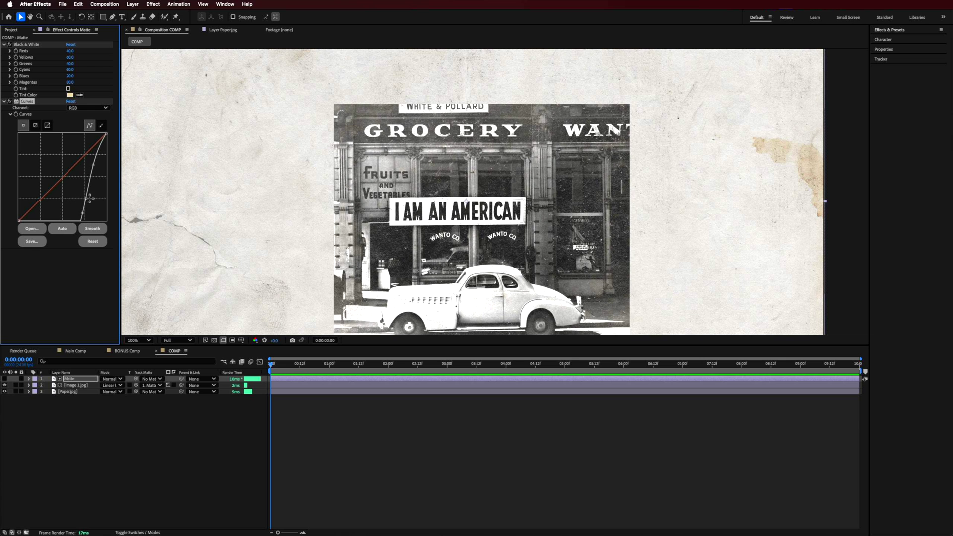
pyautogui.moveTo(98, 167)
pyautogui.mouseDown()
pyautogui.moveTo(102, 174)
pyautogui.moveTo(95, 167)
pyautogui.mouseUp()
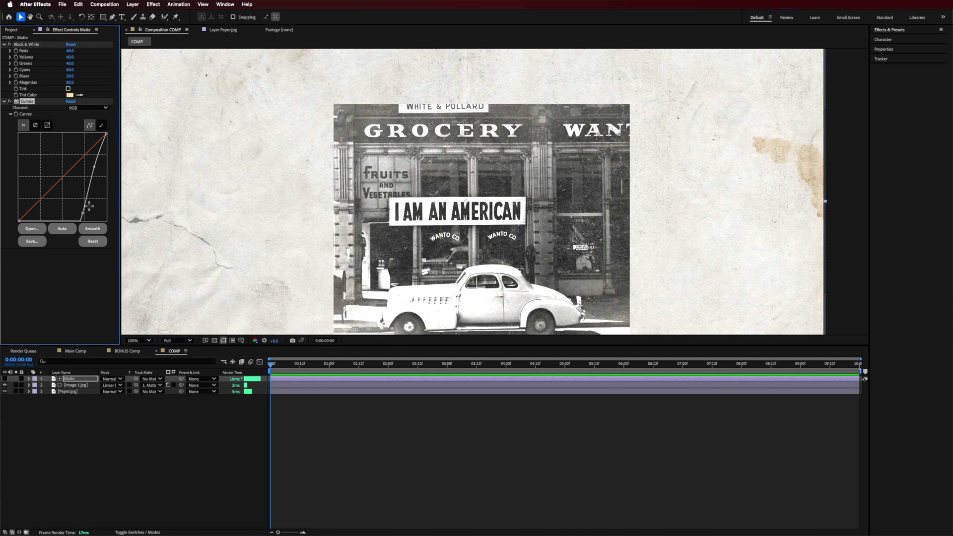
pyautogui.moveTo(82, 213); pyautogui.dragTo(87, 213)
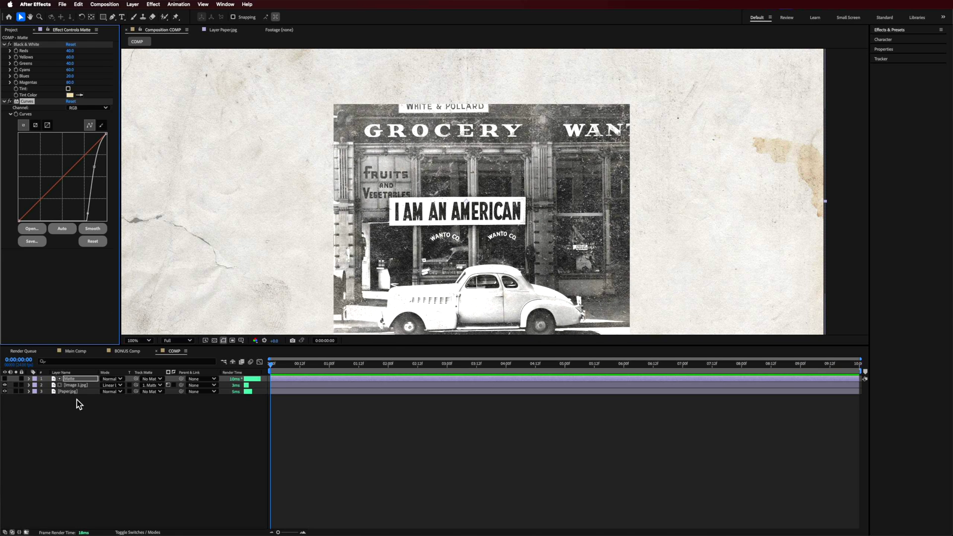
pyautogui.click(75, 386)
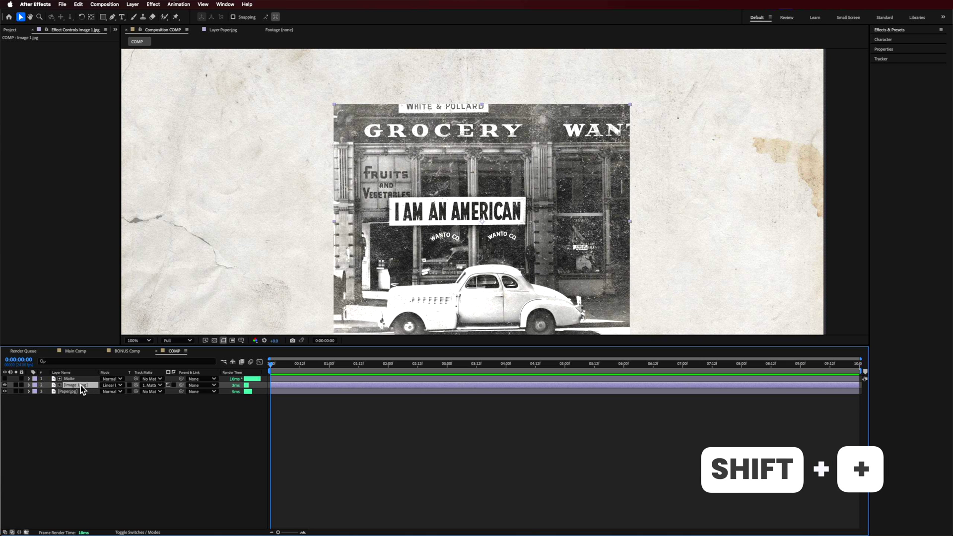
pyautogui.hotkey('shift', '=')
pyautogui.hotkey('shift', '=')
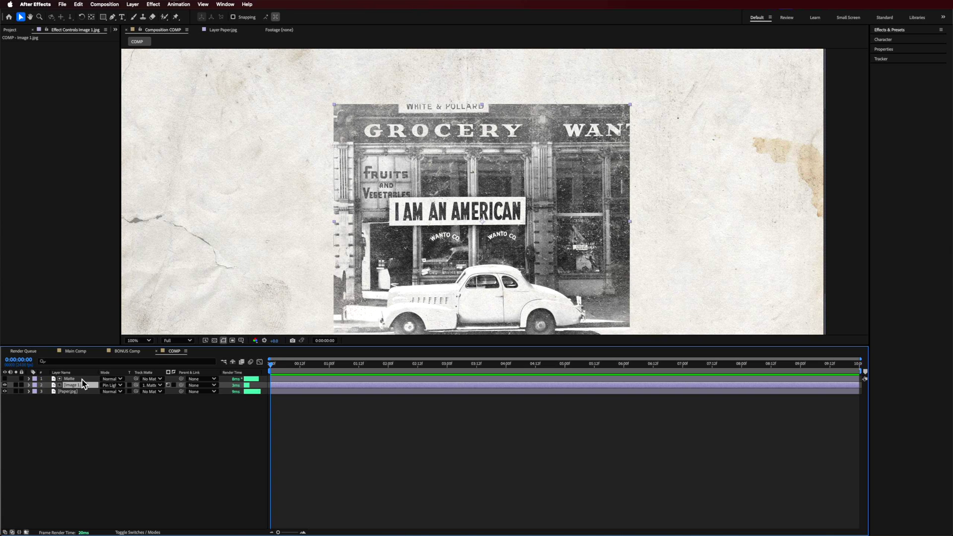
# - Try Hard Mix and Difference on the grocery photo, then settle on Linear Light
pyautogui.click(119, 385)
pyautogui.click(121, 389)
pyautogui.click(119, 386)
pyautogui.click(125, 401)
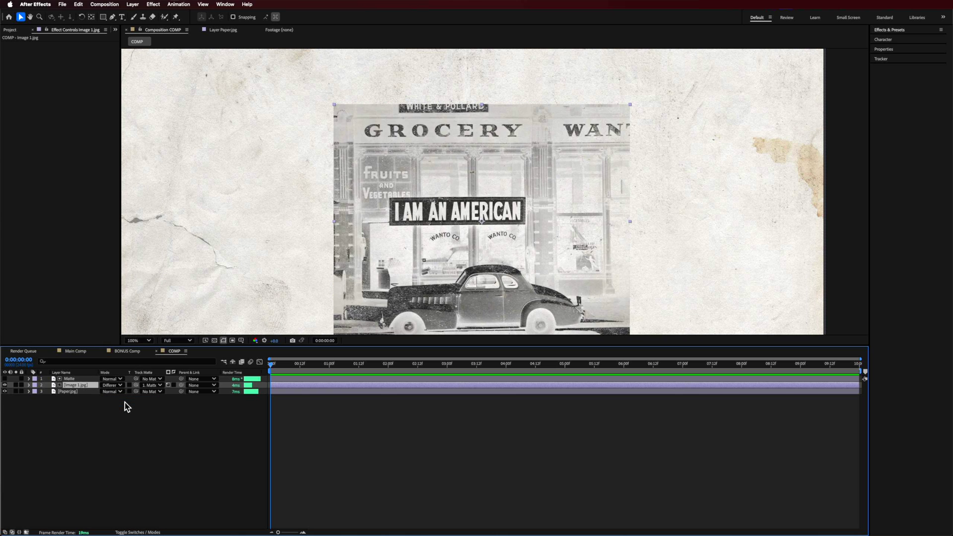
pyautogui.hotkey('shift', '=')
pyautogui.hotkey('shift', '=')
pyautogui.hotkey('shift', '=')
pyautogui.hotkey('shift', '=')
pyautogui.hotkey('shift', '=')
pyautogui.hotkey('shift', '=')
pyautogui.hotkey('shift', '=')
pyautogui.hotkey('shift', '=')
pyautogui.hotkey('shift', '=')
pyautogui.hotkey('shift', '=')
pyautogui.hotkey('shift', '=')
pyautogui.hotkey('shift', '=')
pyautogui.hotkey('shift', '=')
pyautogui.hotkey('shift', '=')
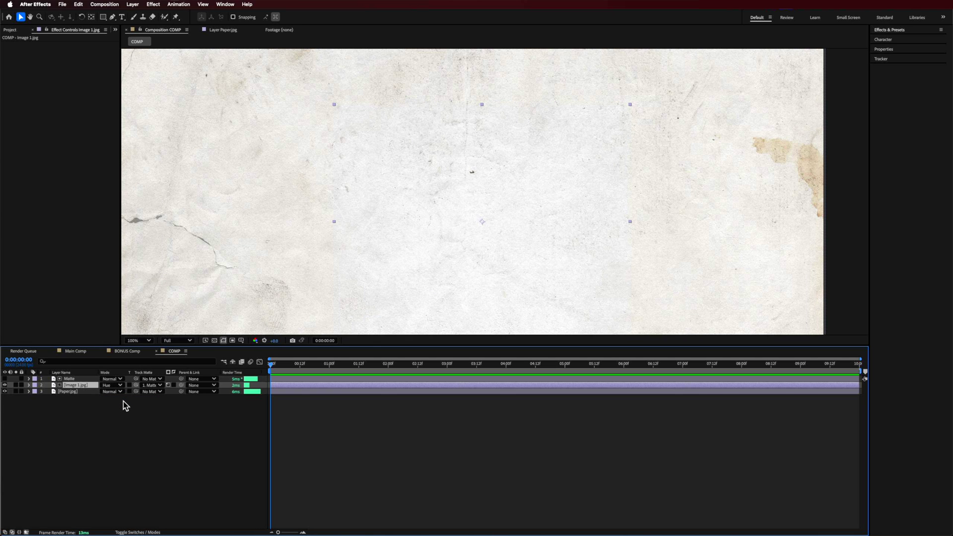
pyautogui.click(114, 378)
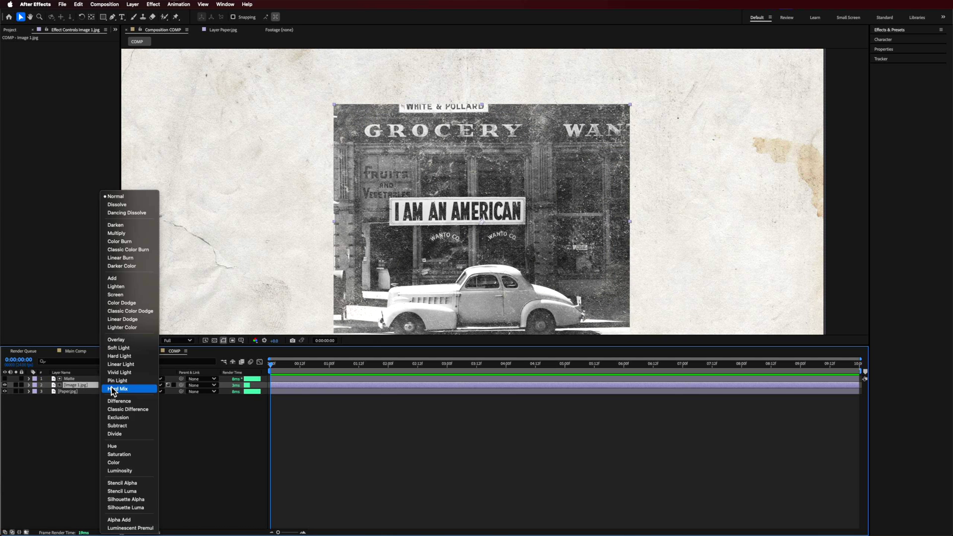
pyautogui.click(129, 364)
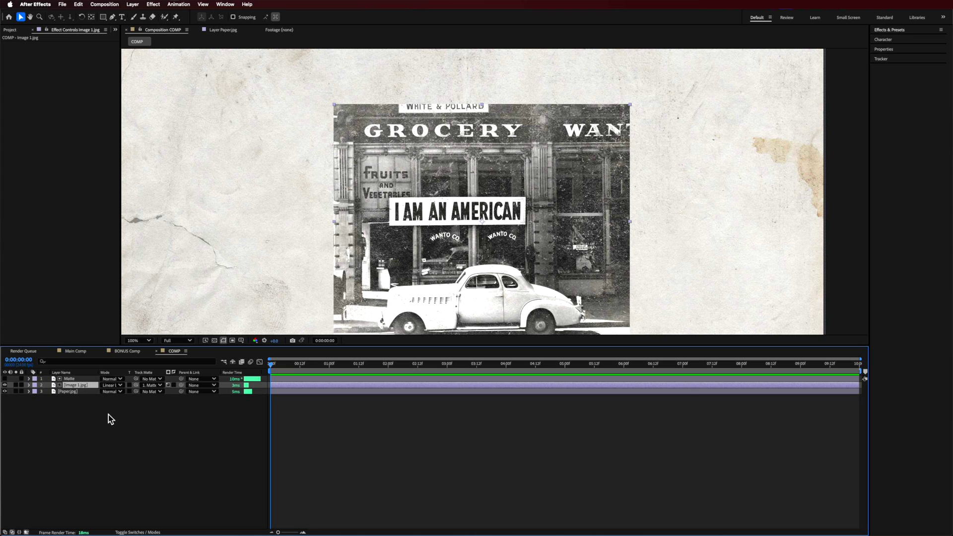
# - Lower Image 1.jpg's opacity to 80% and nudge the view up slightly
pyautogui.press('t')
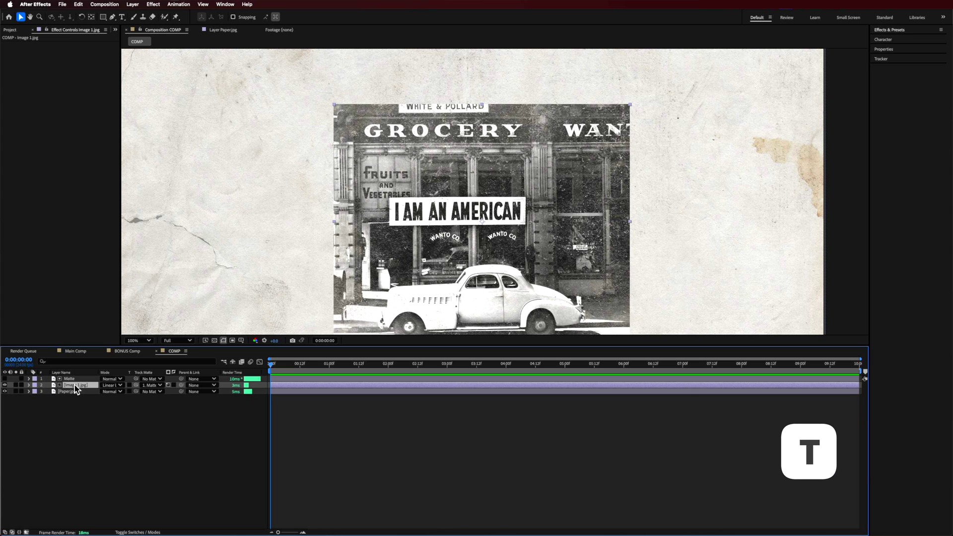
pyautogui.moveTo(105, 392); pyautogui.dragTo(97, 393)
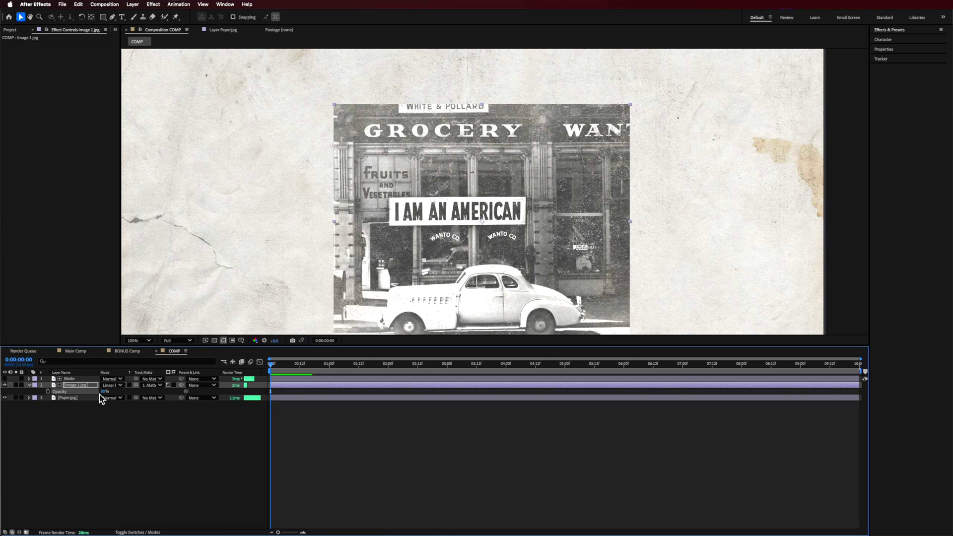
pyautogui.click(104, 407)
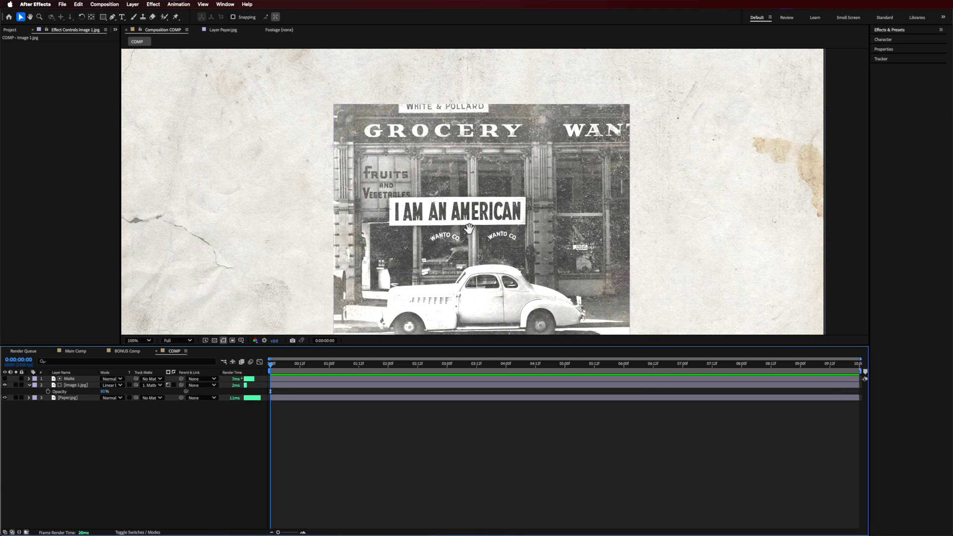
pyautogui.moveTo(469, 228); pyautogui.dragTo(469, 219)
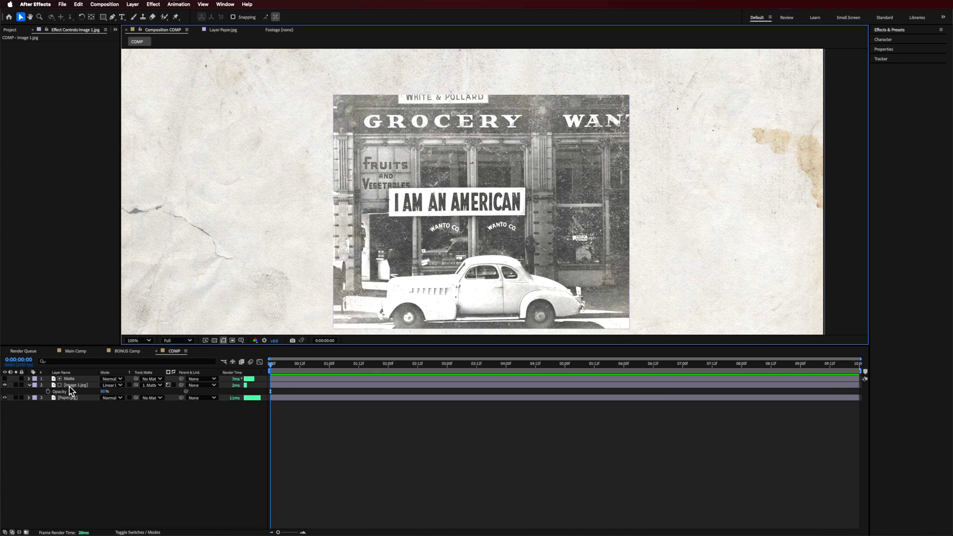
pyautogui.click(115, 464)
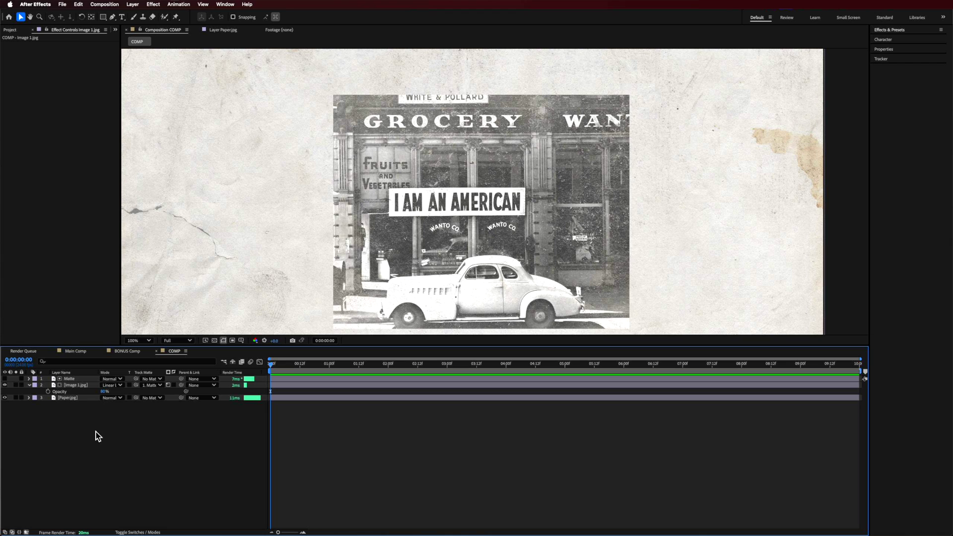
pyautogui.click(78, 386)
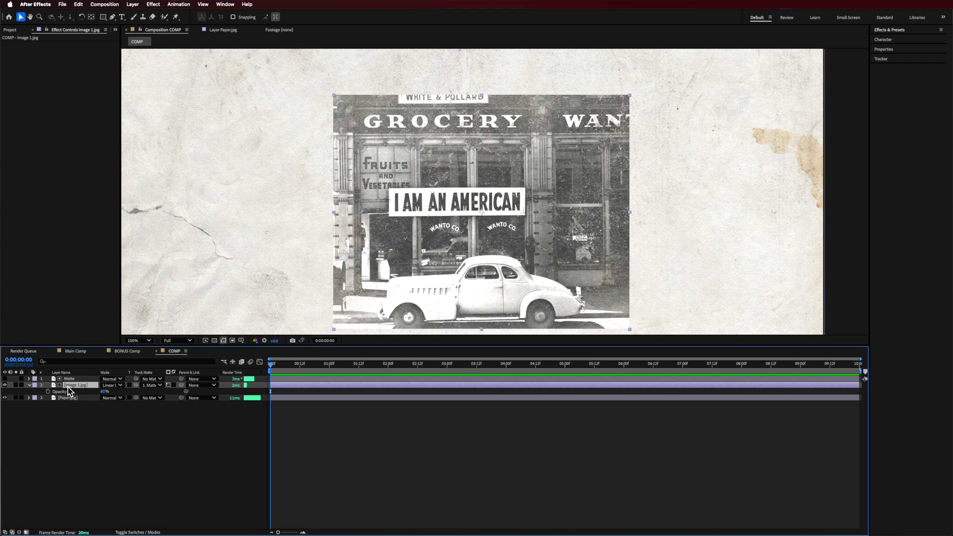
pyautogui.click(256, 4)
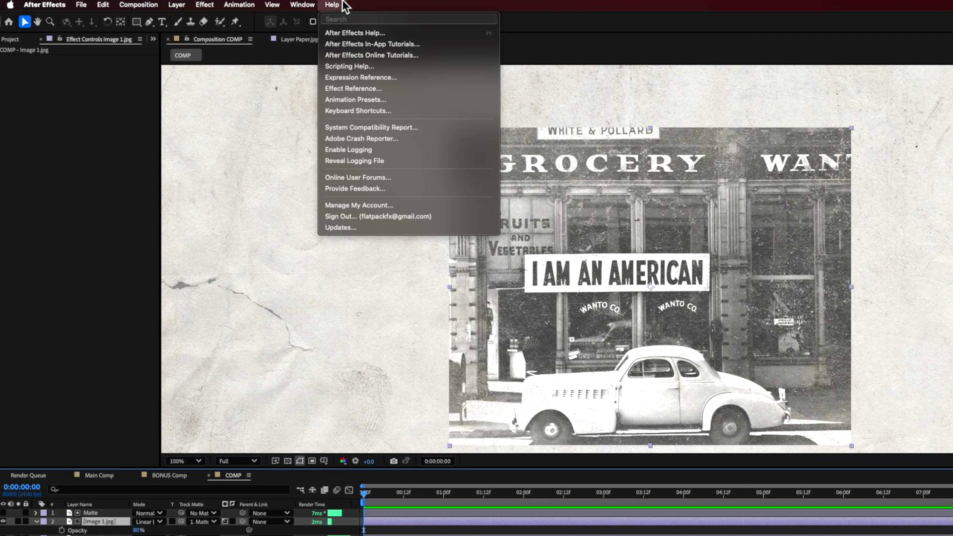
# - Apply Roughen Edges to the grocery photo and widen its rough border
pyautogui.write('rough')
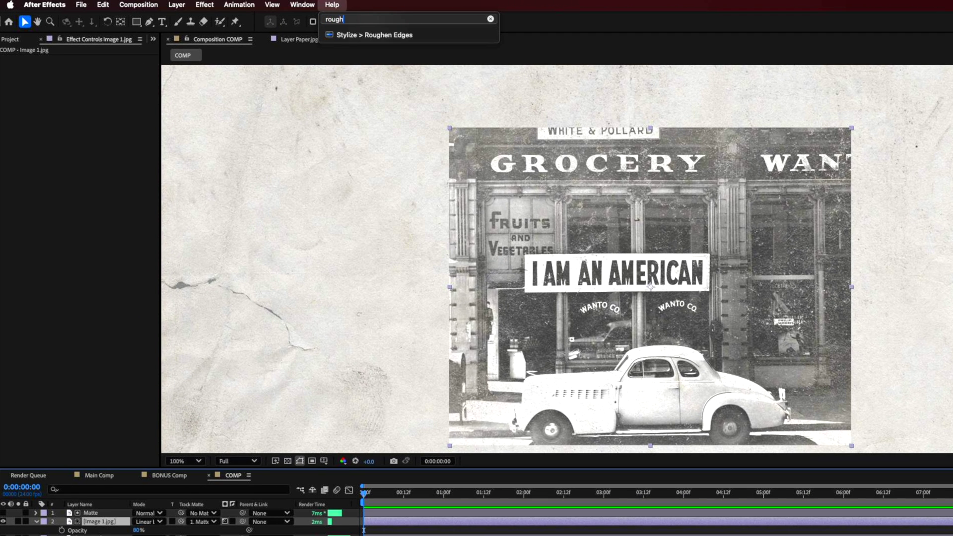
pyautogui.click(369, 35)
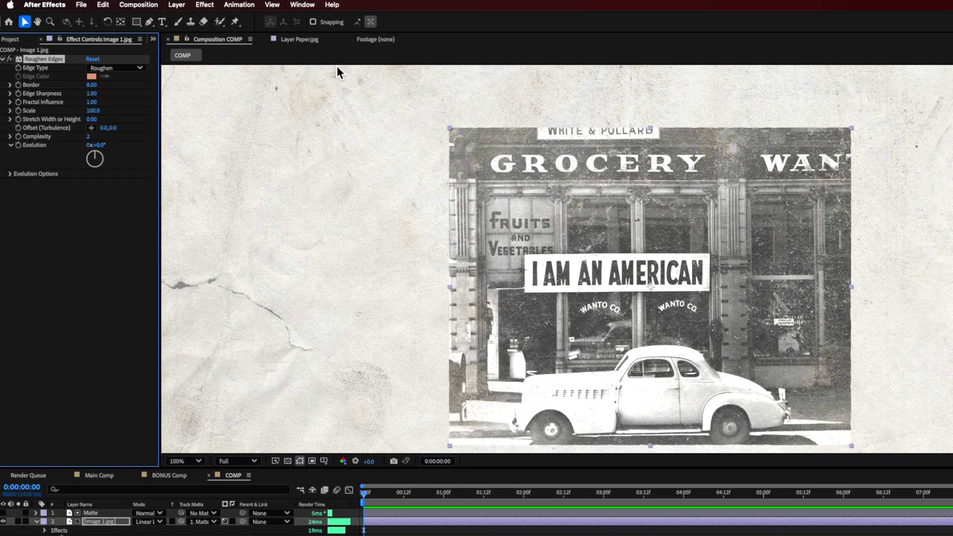
pyautogui.moveTo(94, 85); pyautogui.dragTo(133, 84)
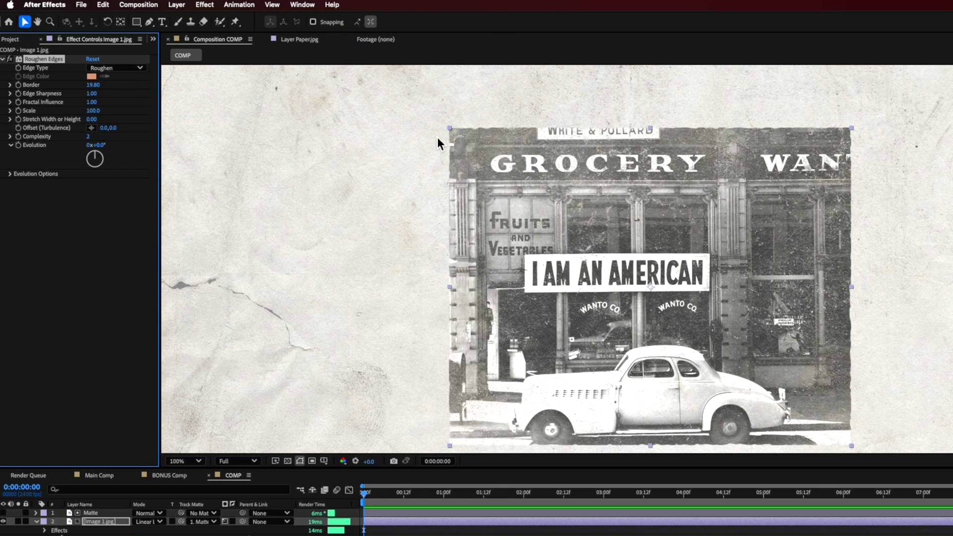
pyautogui.scroll(2, 457, 297)
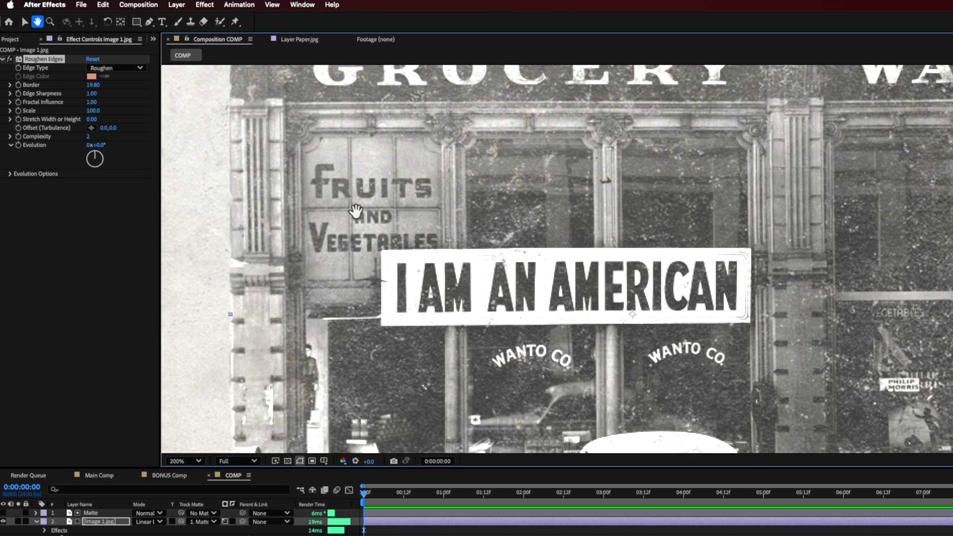
pyautogui.scroll(5, 446, 258)
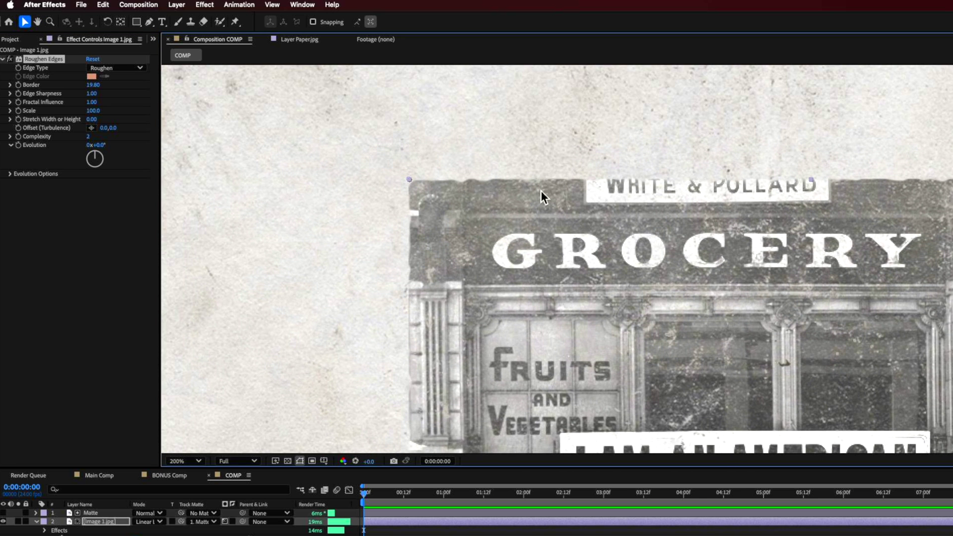
# - Try Spiky and Cut edge types, keep Spiky, and widen the border to 61.80
pyautogui.click(115, 67)
pyautogui.click(96, 88)
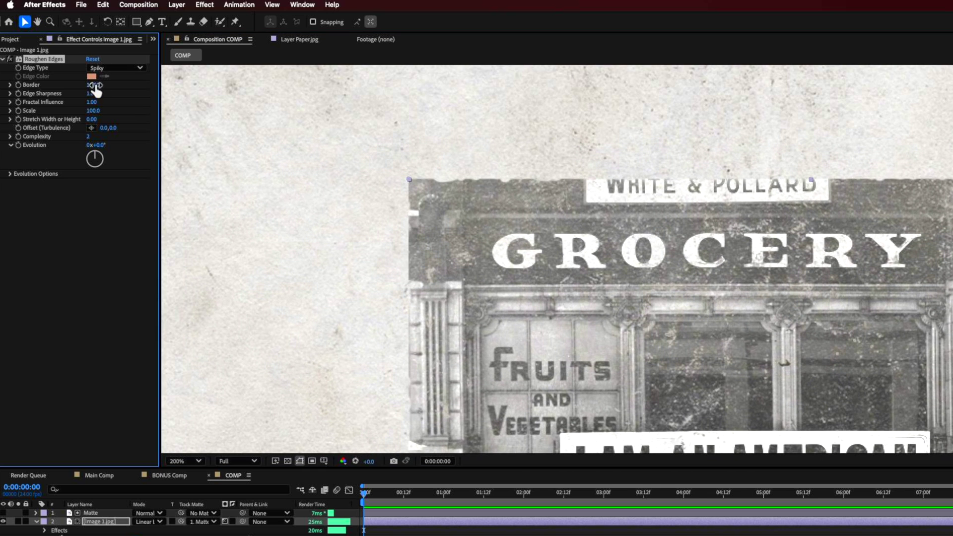
pyautogui.click(117, 69)
pyautogui.click(111, 101)
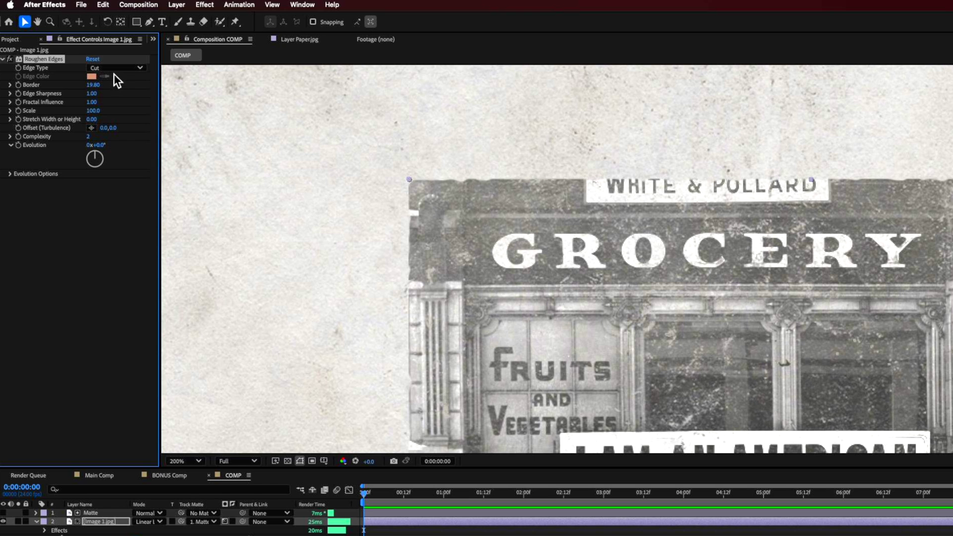
pyautogui.click(115, 69)
pyautogui.click(105, 113)
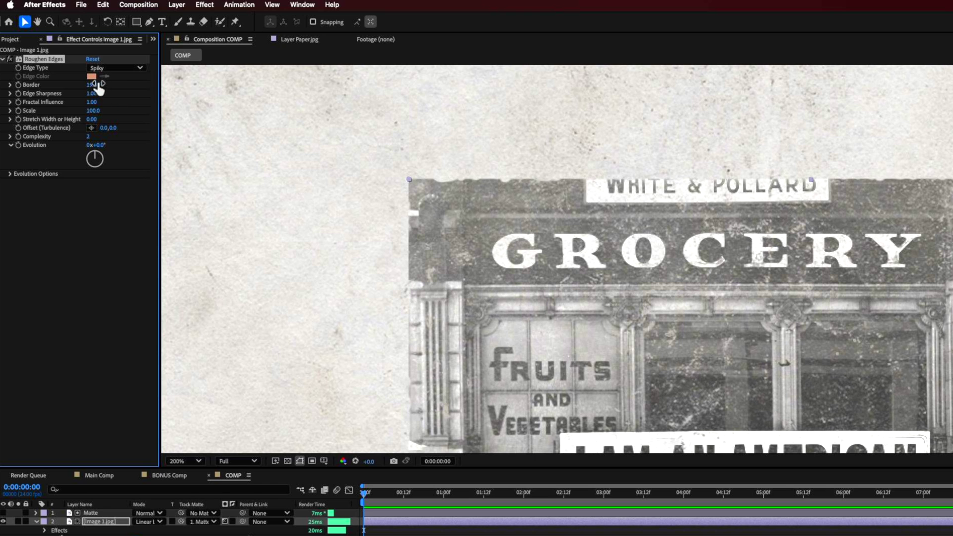
pyautogui.moveTo(98, 84); pyautogui.dragTo(61, 112)
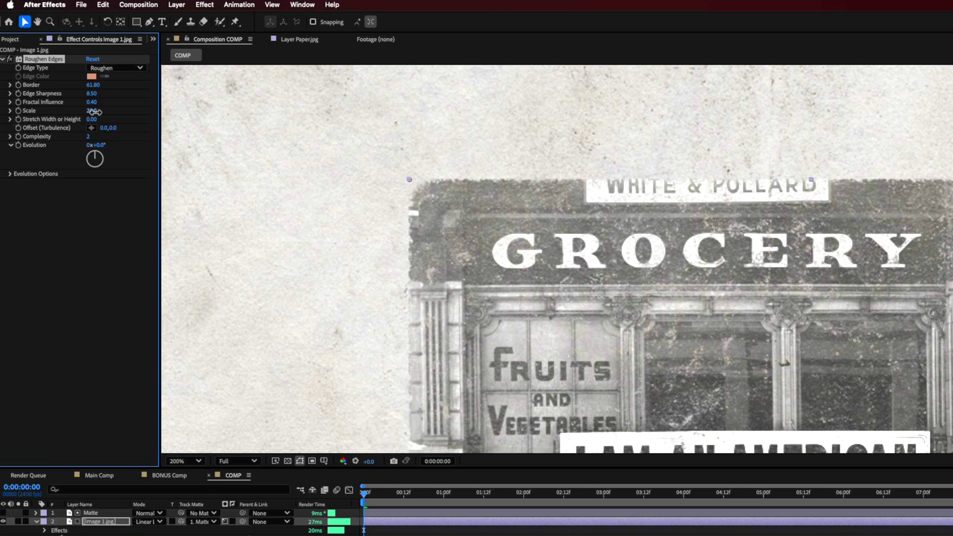
pyautogui.click(107, 70)
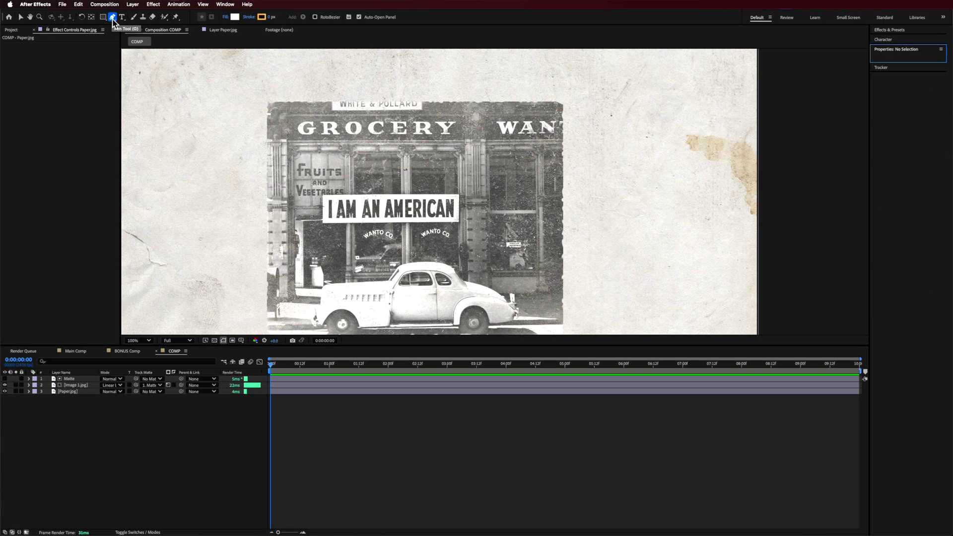
# - Set Pen tool shapes to no fill with a near-black 1E1E1E stroke
pyautogui.click(235, 17)
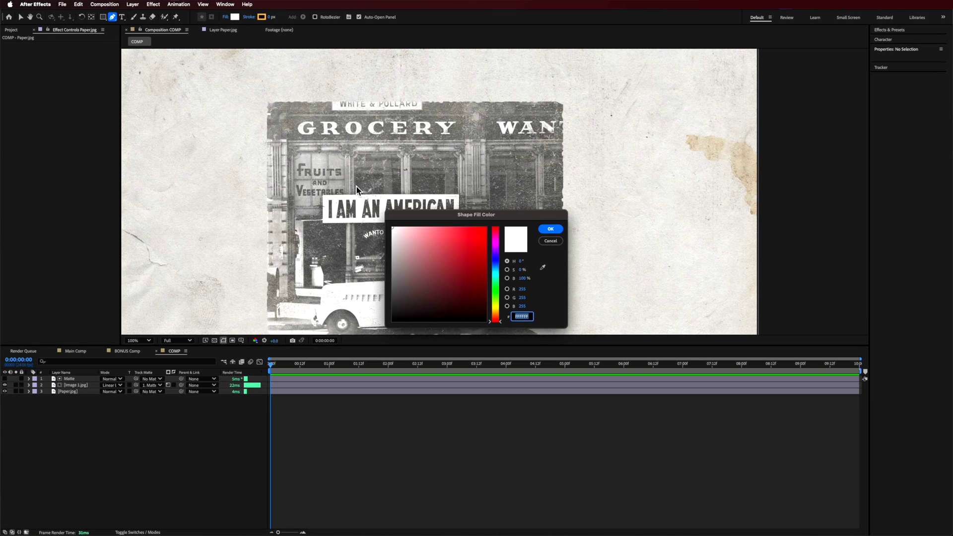
pyautogui.moveTo(437, 263); pyautogui.dragTo(489, 227)
pyautogui.click(547, 241)
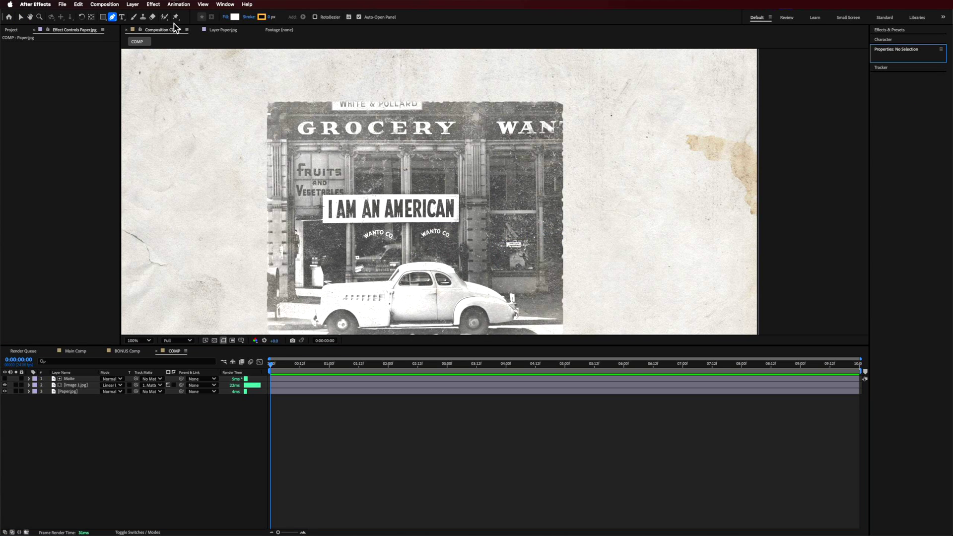
pyautogui.click(229, 19)
pyautogui.click(437, 255)
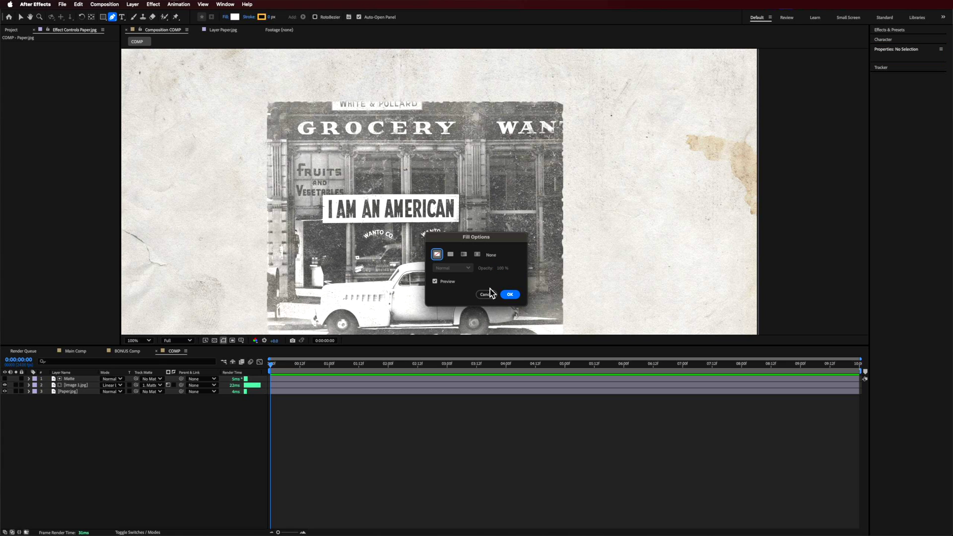
pyautogui.click(510, 294)
pyautogui.click(272, 19)
pyautogui.click(264, 17)
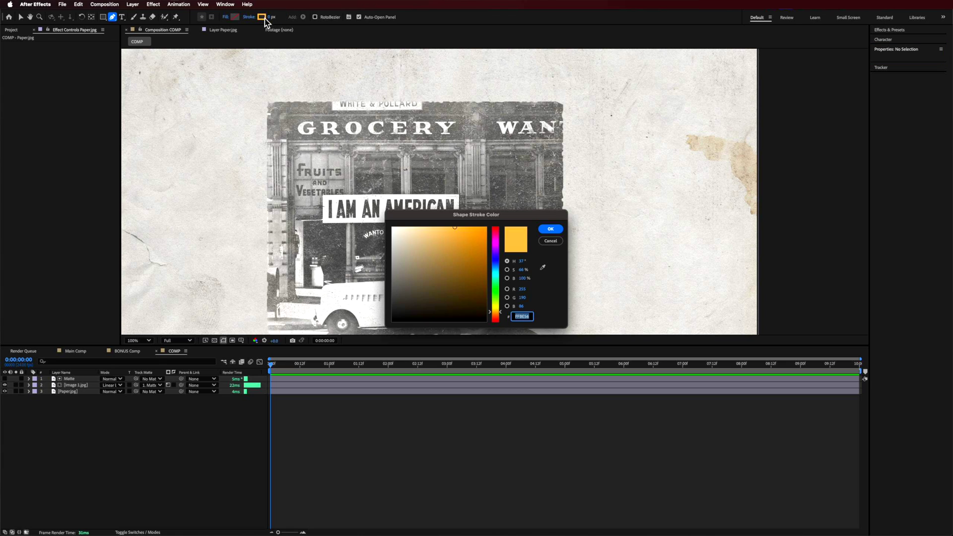
pyautogui.moveTo(452, 251); pyautogui.dragTo(380, 312)
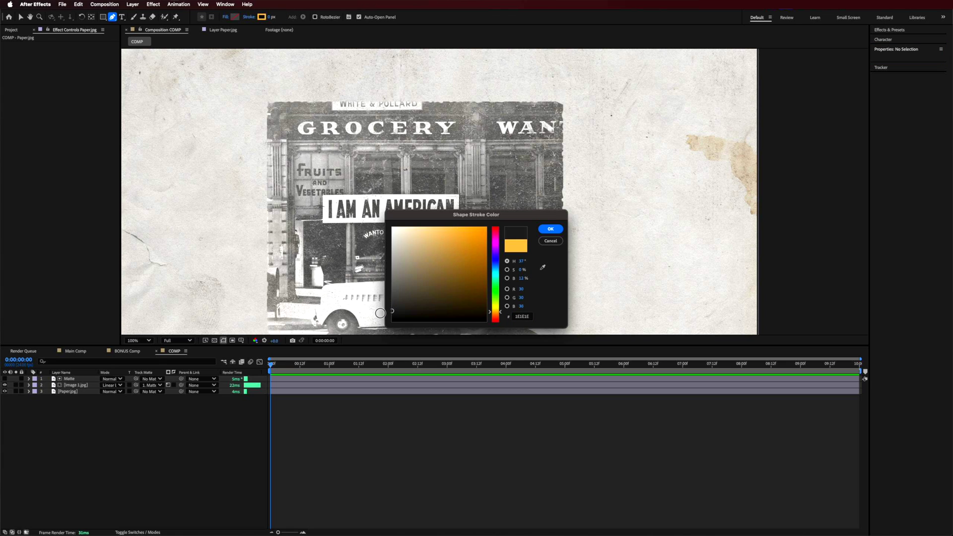
pyautogui.click(550, 229)
# - Draw a curved looping path from the left of the frame up past the top
pyautogui.scroll(-2, 266, 242)
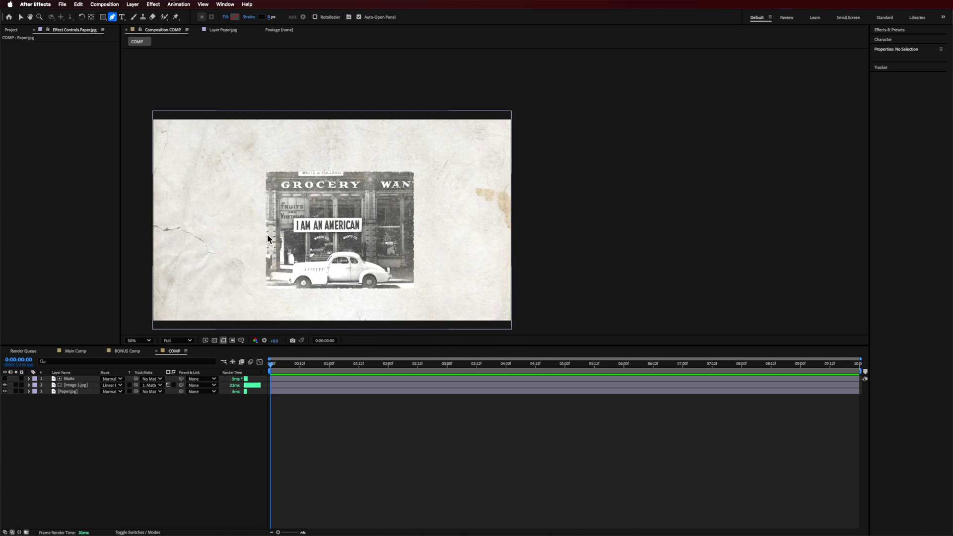
pyautogui.moveTo(233, 242); pyautogui.dragTo(319, 215)
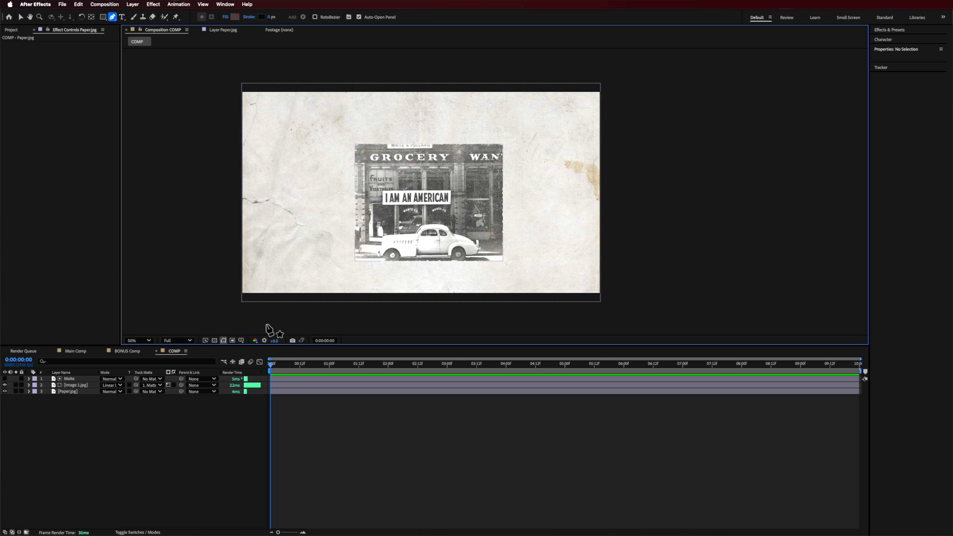
pyautogui.click(268, 318)
pyautogui.moveTo(296, 176); pyautogui.dragTo(340, 175)
pyautogui.moveTo(352, 227); pyautogui.dragTo(302, 225)
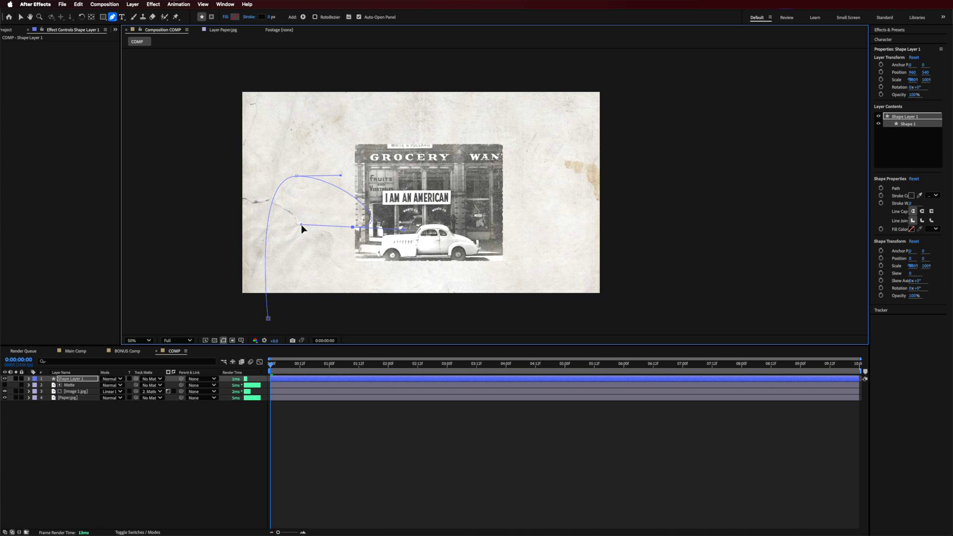
pyautogui.moveTo(311, 131); pyautogui.dragTo(353, 42)
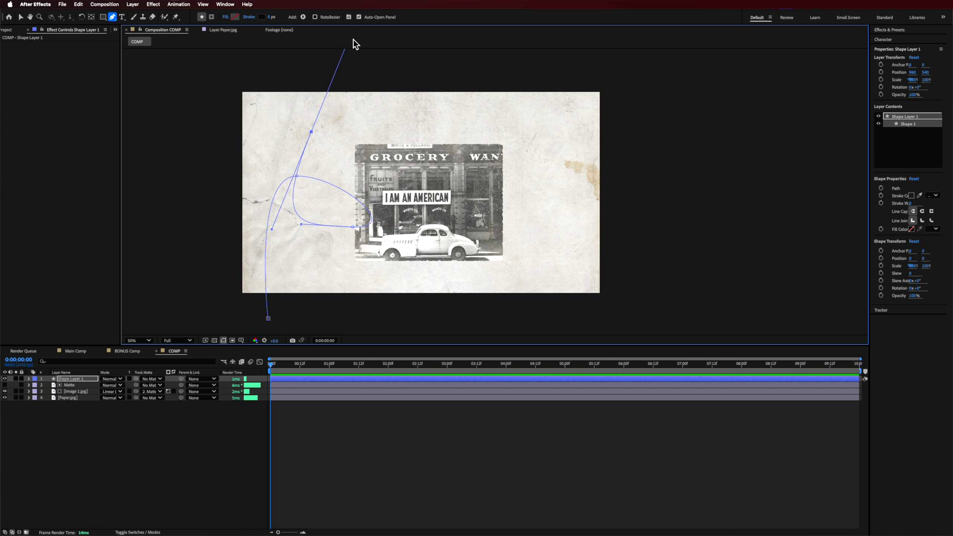
pyautogui.click(346, 55)
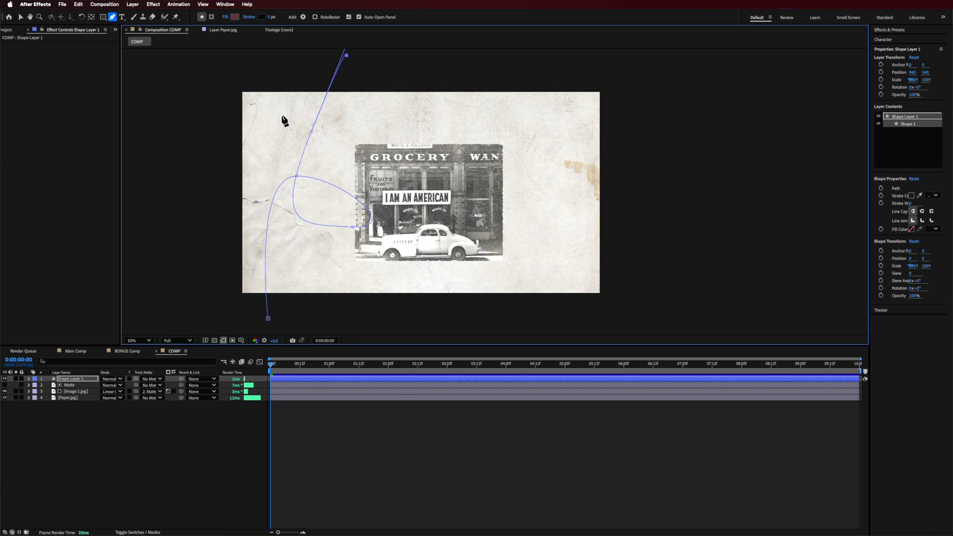
# - Thicken the stroke to 182 px and reshape the loop's curve handles
pyautogui.moveTo(271, 17); pyautogui.dragTo(351, 18)
pyautogui.moveTo(314, 135); pyautogui.dragTo(335, 183)
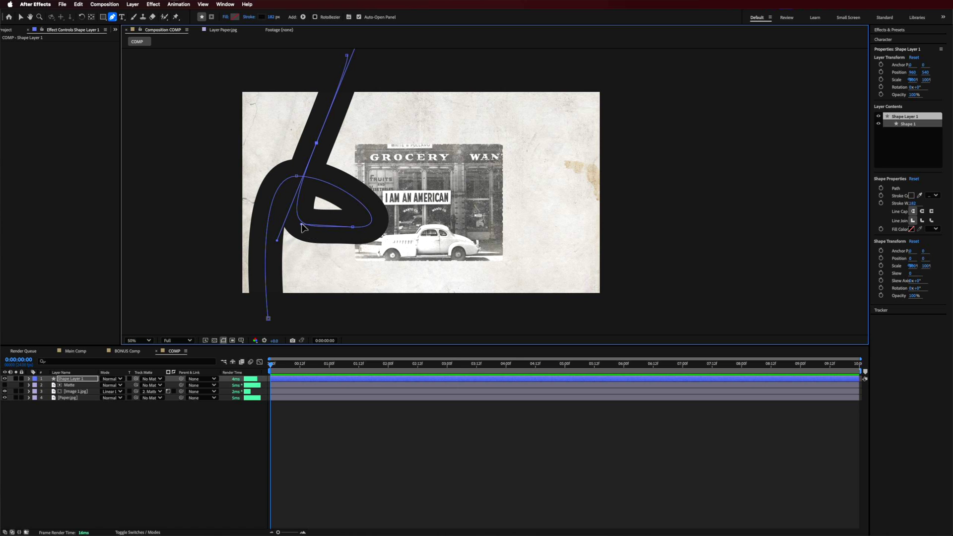
pyautogui.moveTo(301, 224); pyautogui.dragTo(327, 254)
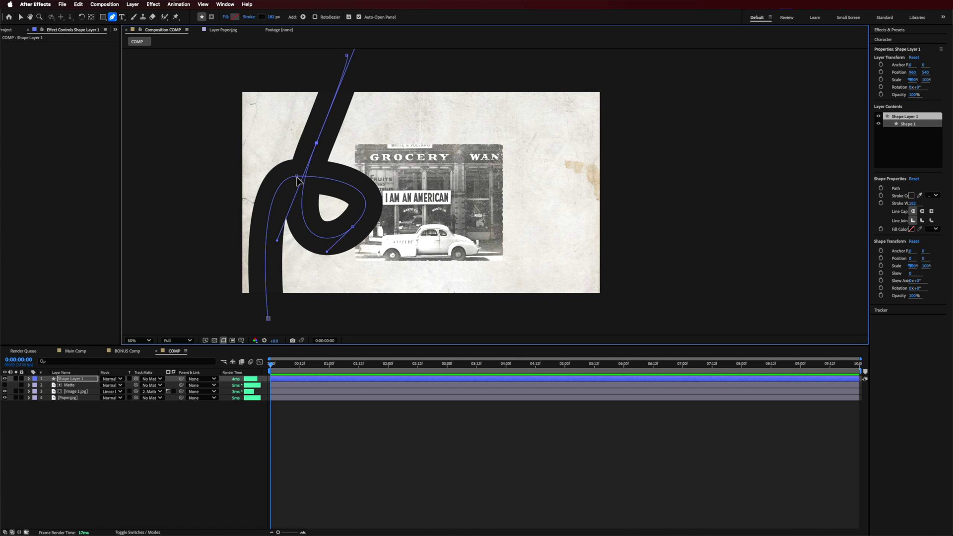
pyautogui.moveTo(298, 180)
pyautogui.mouseDown()
pyautogui.moveTo(350, 169)
pyautogui.moveTo(330, 146)
pyautogui.mouseUp()
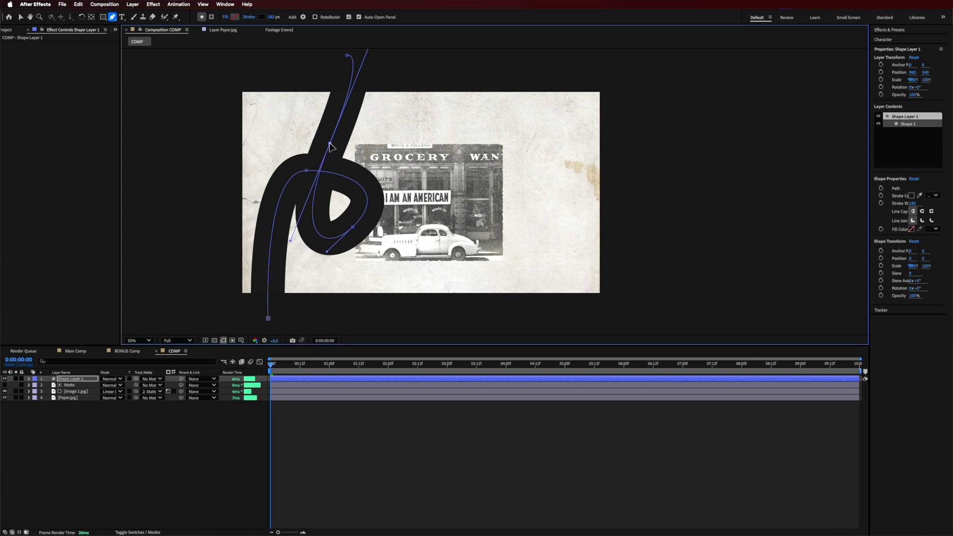
pyautogui.click(307, 454)
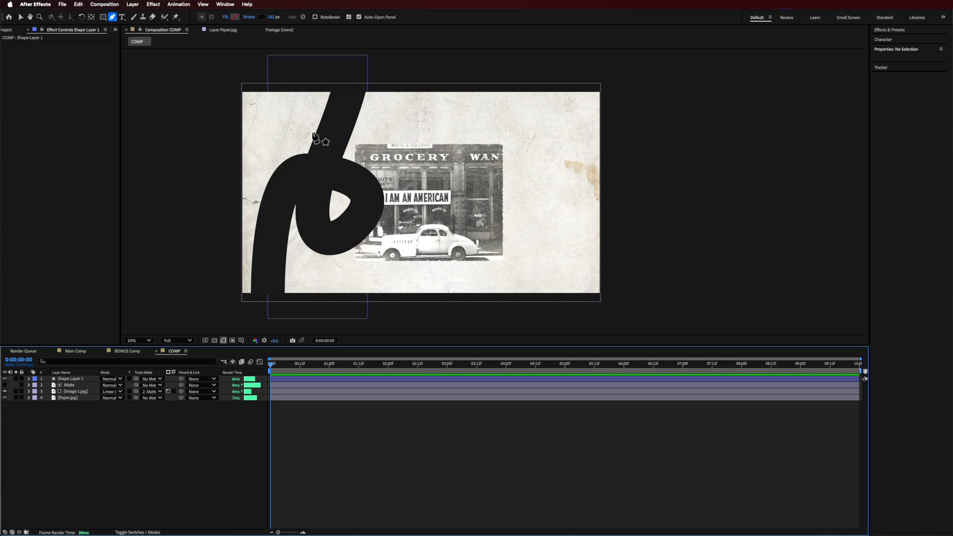
pyautogui.click(312, 181)
pyautogui.press('v')
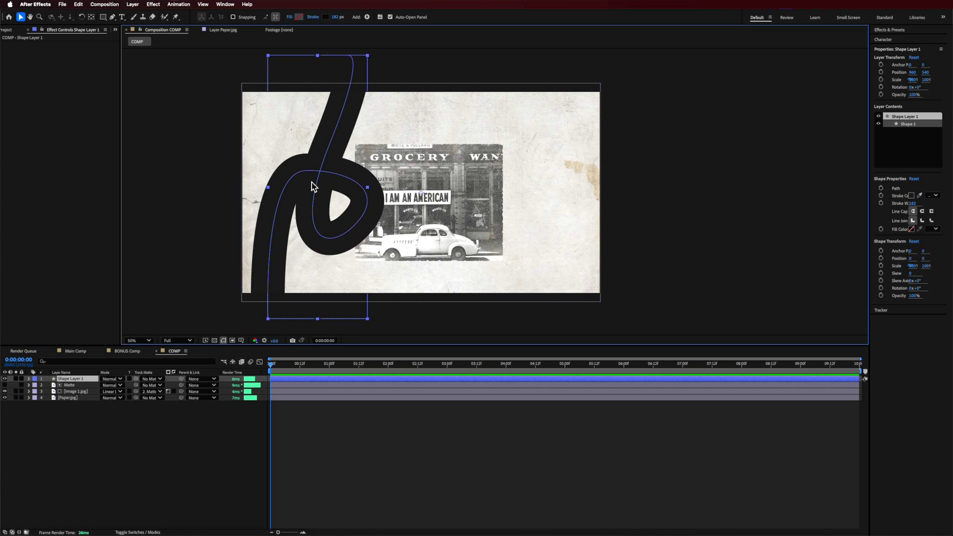
# - Use the Matte layer as Shape Layer 1's track matte and set its blend mode to Hard Light
pyautogui.click(67, 380)
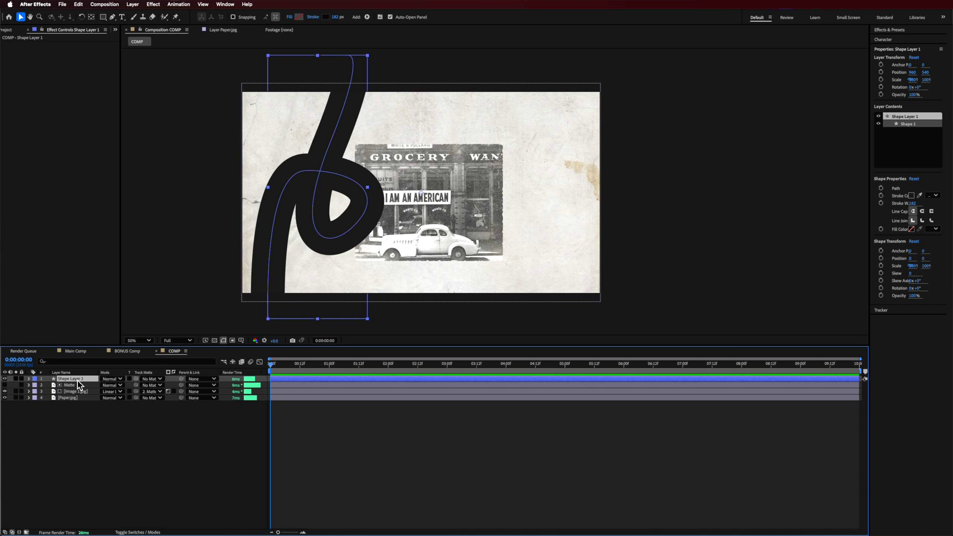
pyautogui.click(152, 380)
pyautogui.click(156, 408)
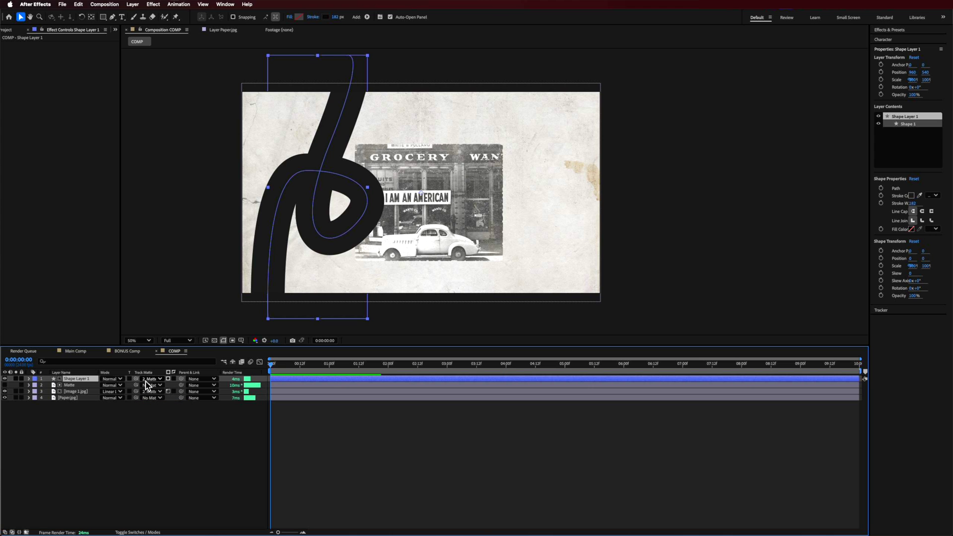
pyautogui.click(172, 381)
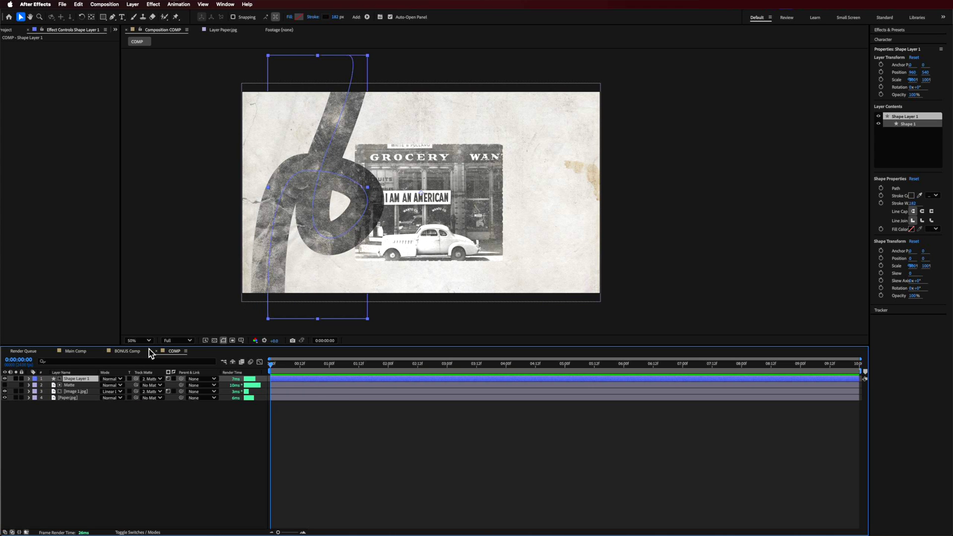
pyautogui.click(114, 431)
pyautogui.click(82, 378)
pyautogui.click(118, 379)
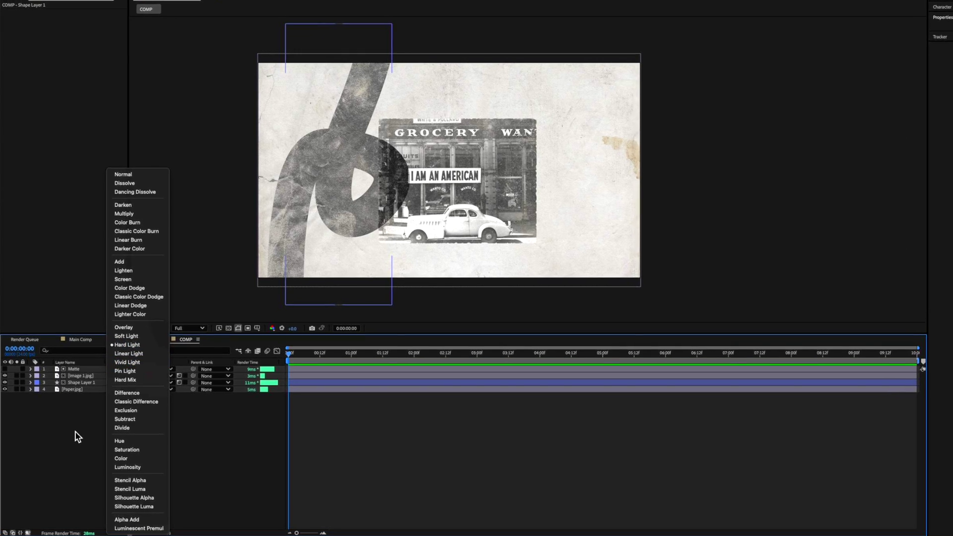
pyautogui.scroll(2, 359, 145)
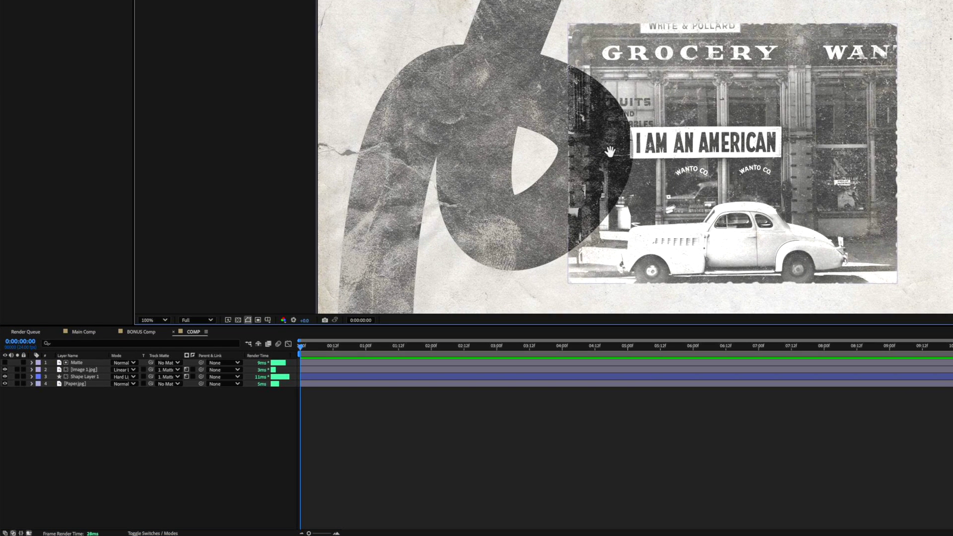
pyautogui.click(96, 376)
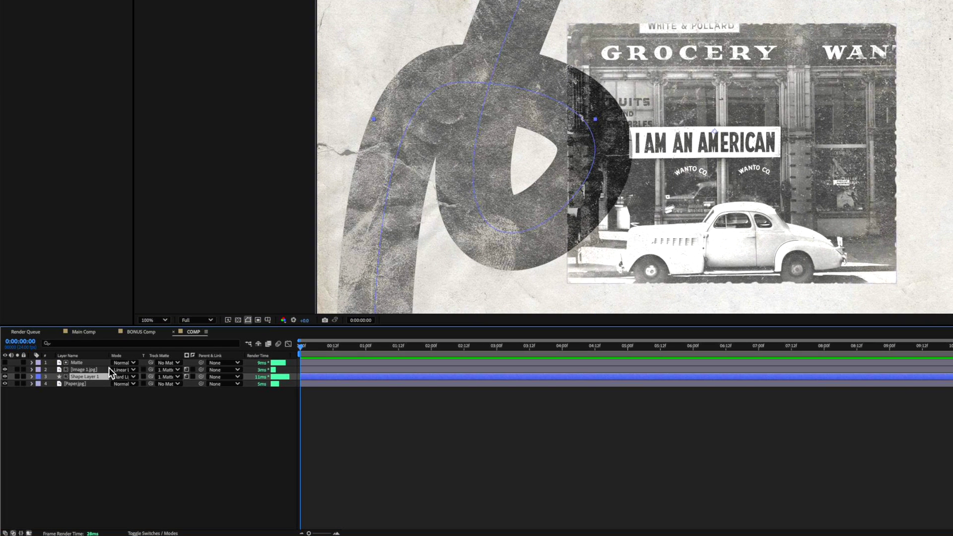
# - Expand Shape Layer 1's Stroke 1 Wave settings and scrub Phase to 0x+138°
pyautogui.click(33, 376)
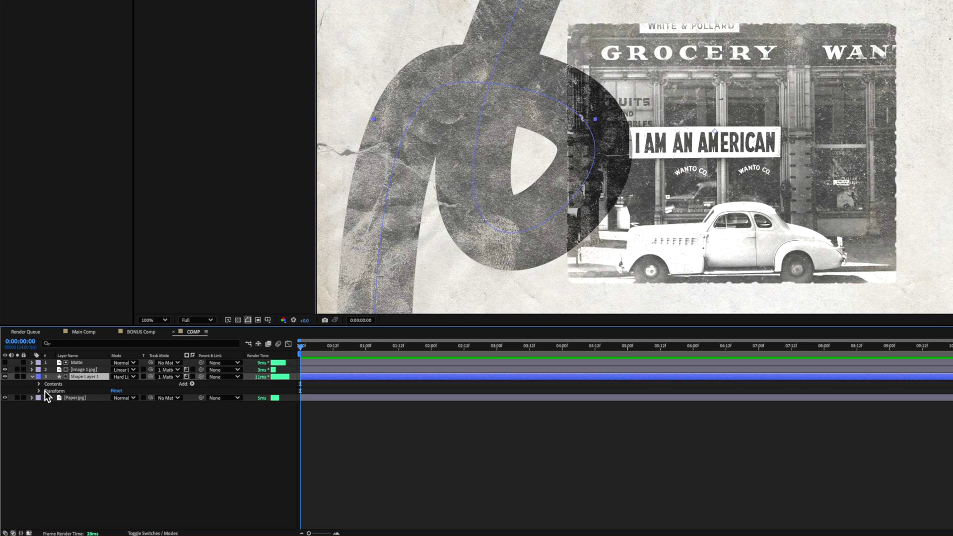
pyautogui.click(40, 384)
pyautogui.click(47, 391)
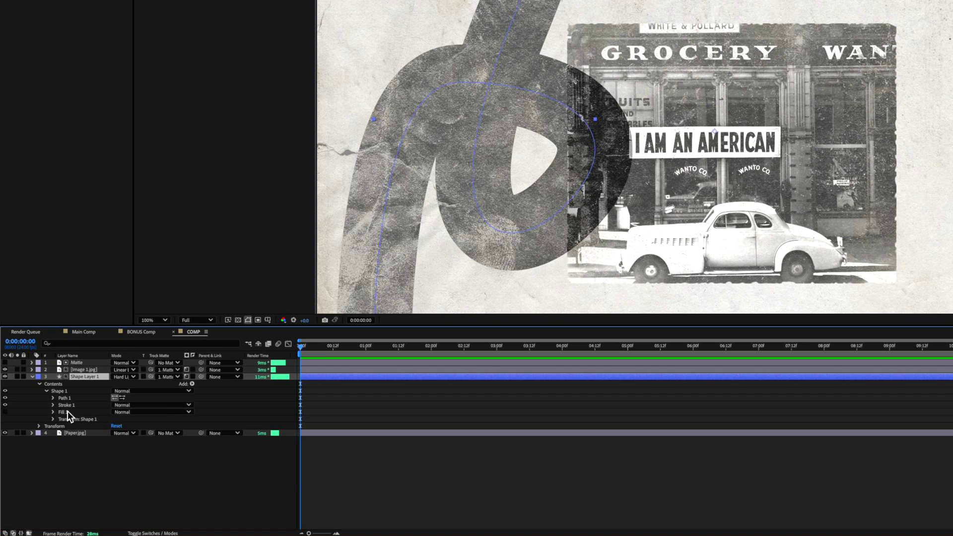
pyautogui.click(53, 405)
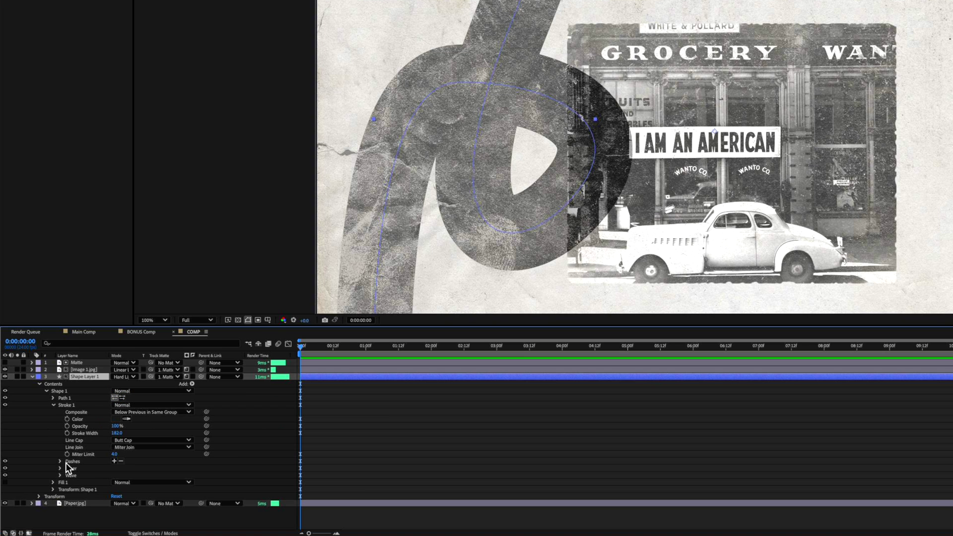
pyautogui.click(60, 475)
pyautogui.scroll(-1, 64, 483)
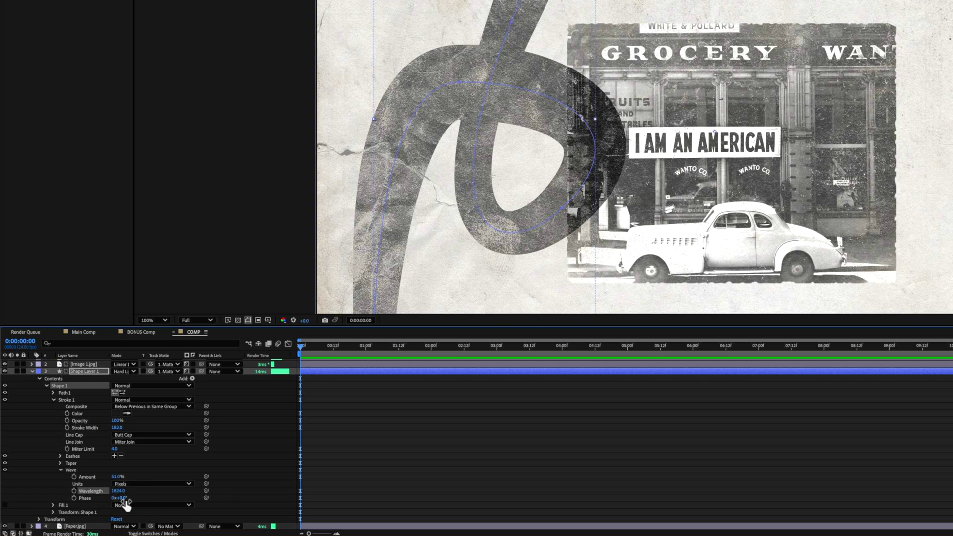
pyautogui.moveTo(122, 498); pyautogui.dragTo(179, 499)
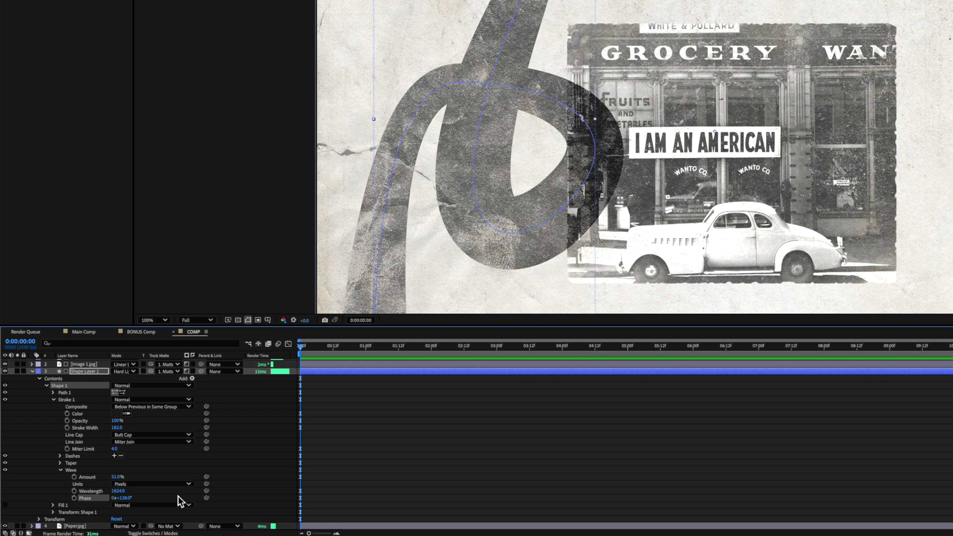
# - Recolour the brush stroke to warm near-black #21201C after trying black and grey, then view at 100%
pyautogui.click(326, 17)
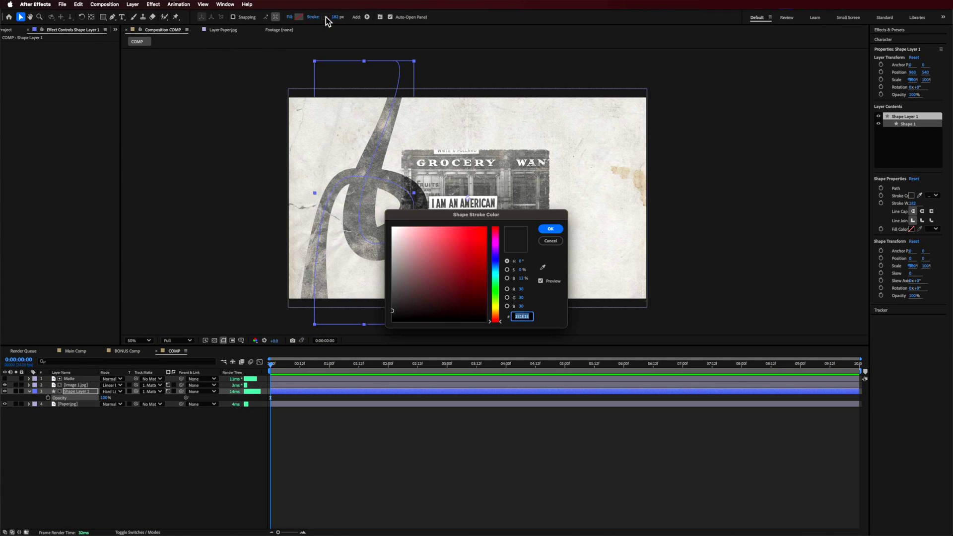
pyautogui.moveTo(397, 316)
pyautogui.mouseDown()
pyautogui.moveTo(387, 332)
pyautogui.moveTo(387, 306)
pyautogui.moveTo(386, 327)
pyautogui.mouseUp()
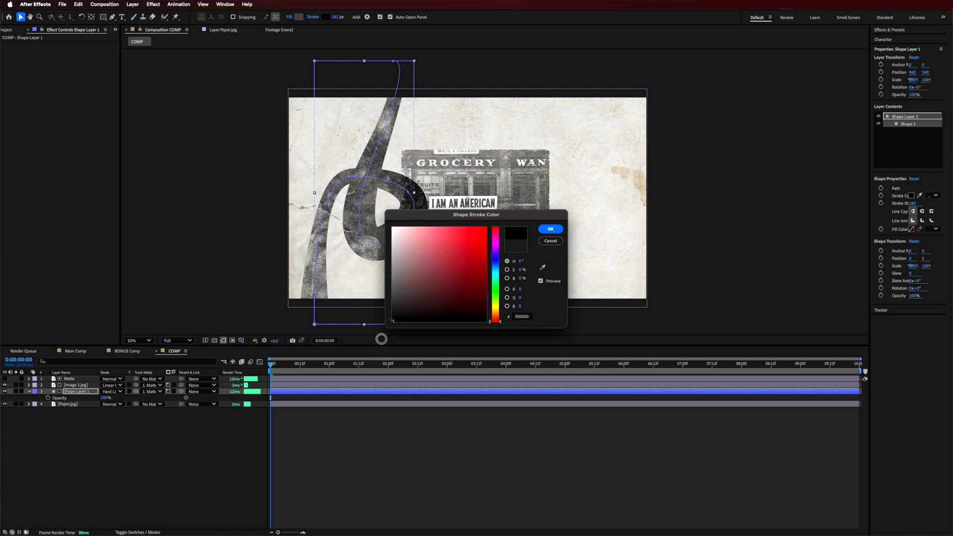
pyautogui.moveTo(395, 324)
pyautogui.mouseDown()
pyautogui.moveTo(385, 297)
pyautogui.moveTo(385, 310)
pyautogui.moveTo(431, 300)
pyautogui.moveTo(402, 312)
pyautogui.moveTo(417, 316)
pyautogui.moveTo(401, 300)
pyautogui.mouseUp()
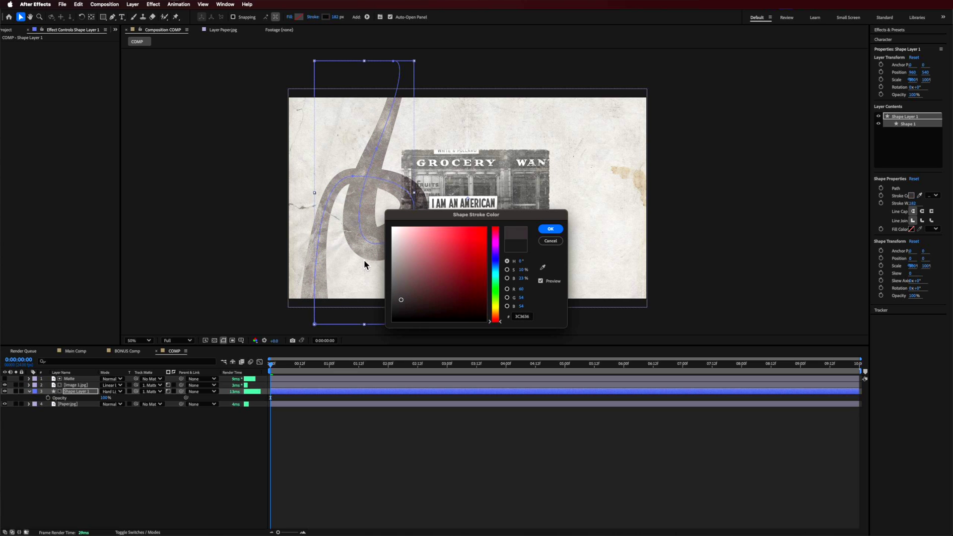
pyautogui.click(543, 268)
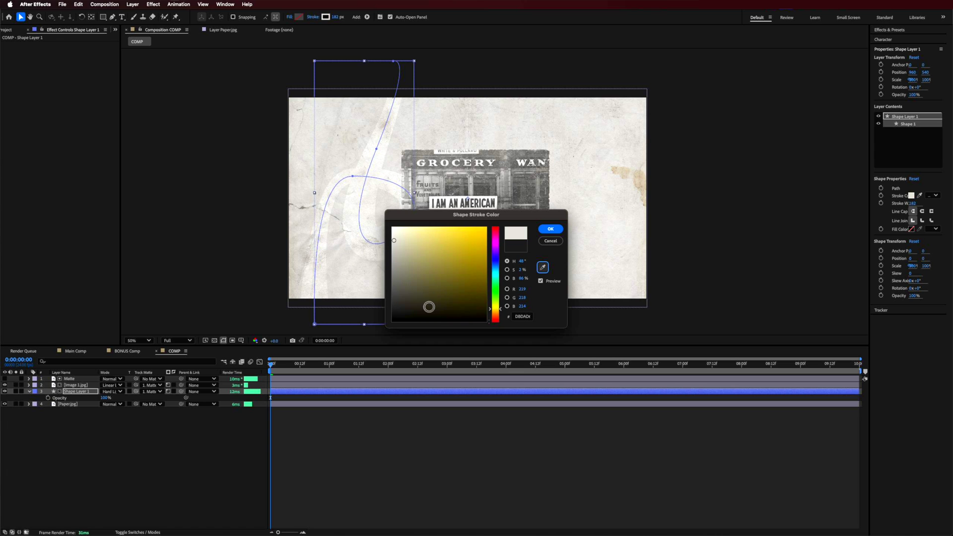
pyautogui.moveTo(403, 254)
pyautogui.mouseDown()
pyautogui.moveTo(404, 311)
pyautogui.moveTo(419, 296)
pyautogui.moveTo(419, 283)
pyautogui.moveTo(396, 265)
pyautogui.moveTo(400, 302)
pyautogui.moveTo(430, 308)
pyautogui.moveTo(417, 315)
pyautogui.moveTo(419, 304)
pyautogui.mouseUp()
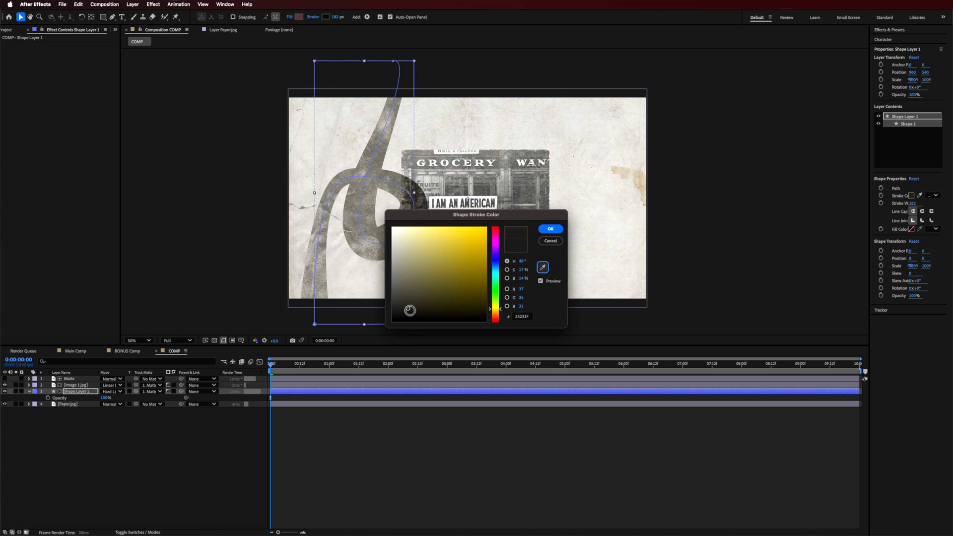
pyautogui.moveTo(410, 310); pyautogui.dragTo(409, 311)
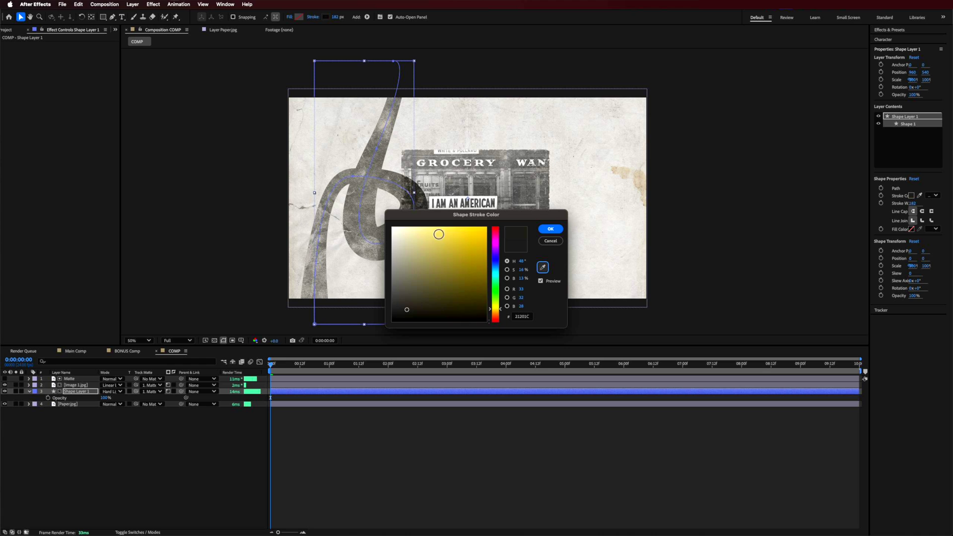
pyautogui.click(550, 229)
pyautogui.press('/')
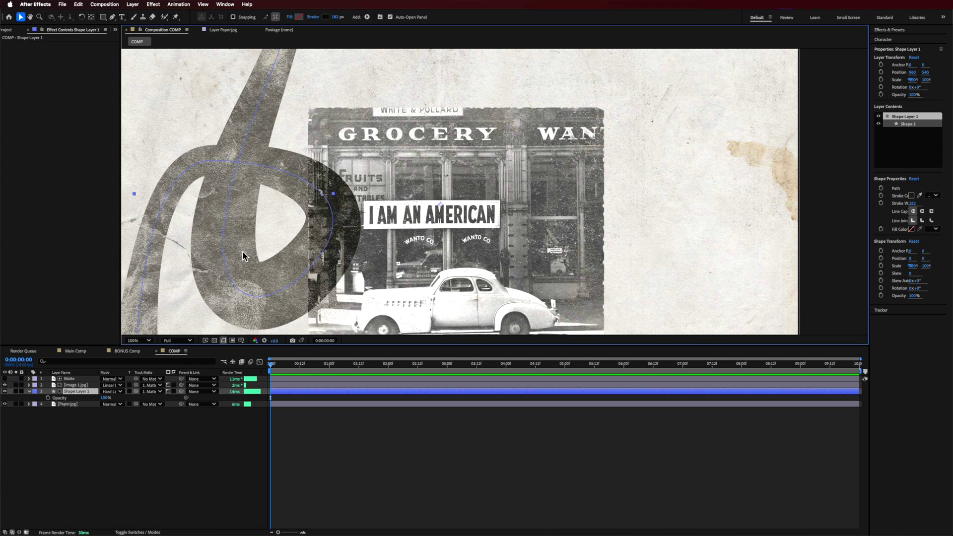
# - Copy the photo's Roughen Edges effect onto Shape Layer 1
pyautogui.click(80, 386)
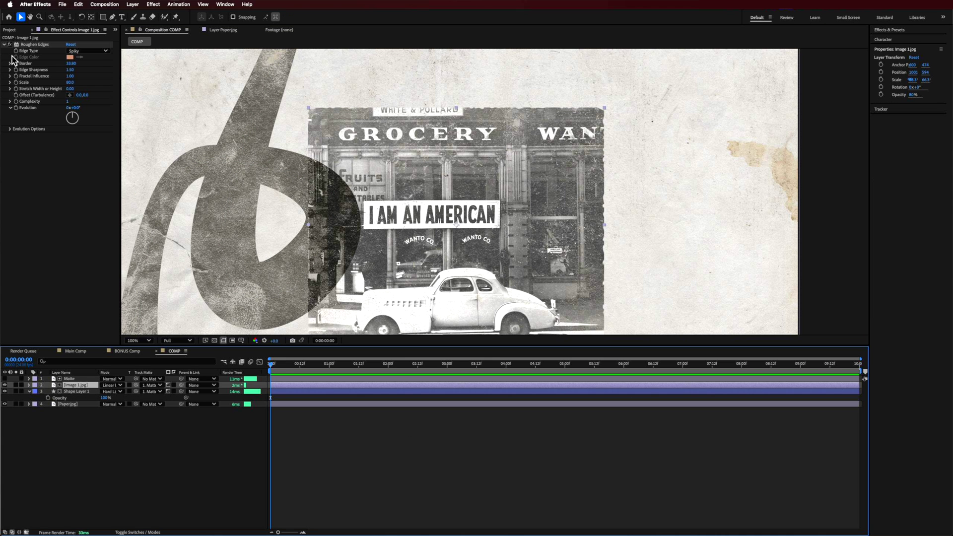
pyautogui.click(71, 391)
pyautogui.hotkey('ctrl', 'v')
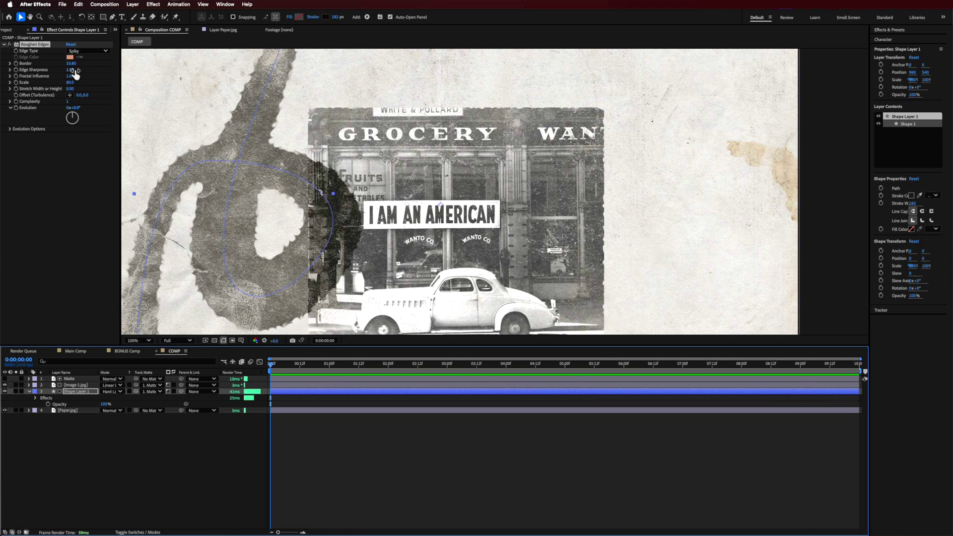
# - Set the stroke's Roughen Edges to Roughen edge type with scale 320, viewing at 50%
pyautogui.moveTo(70, 82)
pyautogui.mouseDown()
pyautogui.moveTo(94, 86)
pyautogui.moveTo(69, 68)
pyautogui.mouseUp()
pyautogui.click(87, 51)
pyautogui.click(87, 59)
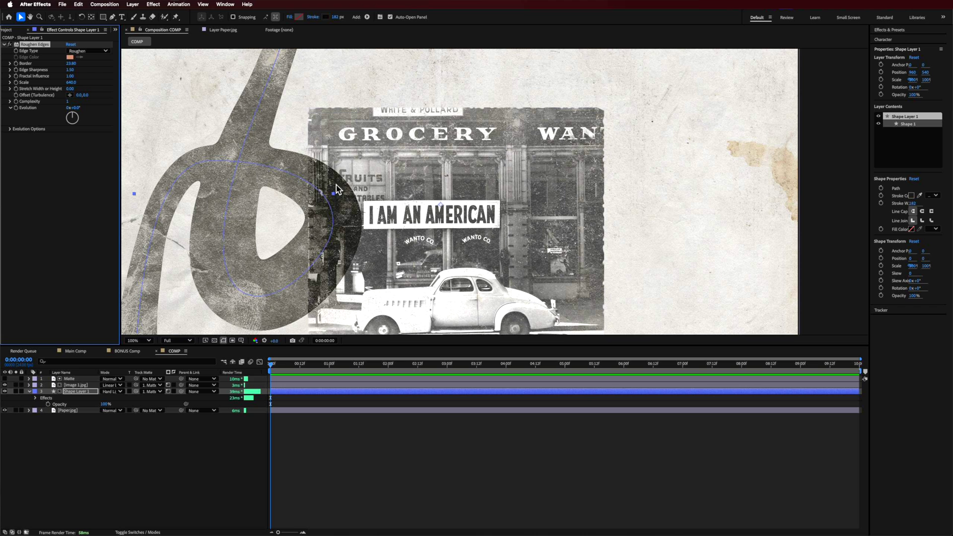
pyautogui.moveTo(72, 83); pyautogui.dragTo(49, 84)
pyautogui.press(',')
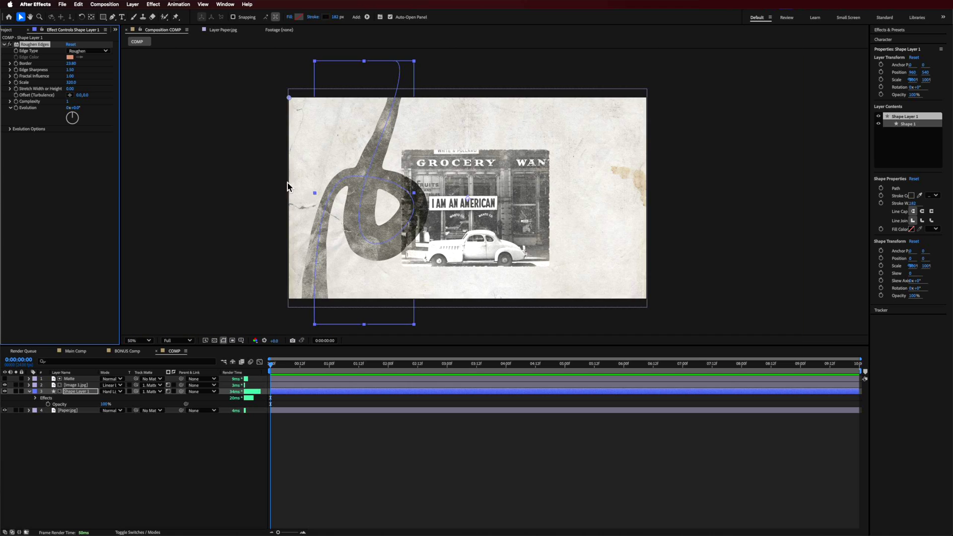
pyautogui.click(244, 214)
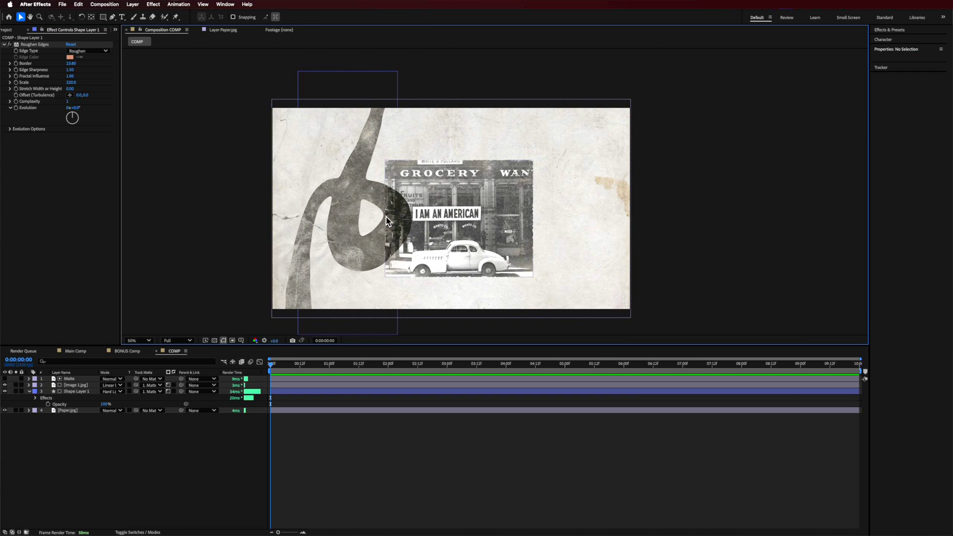
pyautogui.click(67, 391)
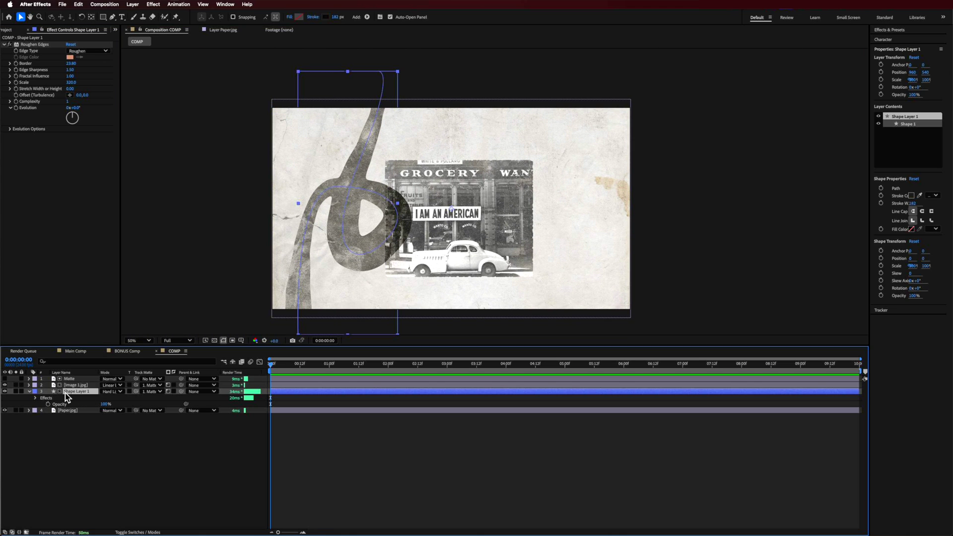
# - Add Trim Paths to the brush stroke's contents
pyautogui.click(28, 392)
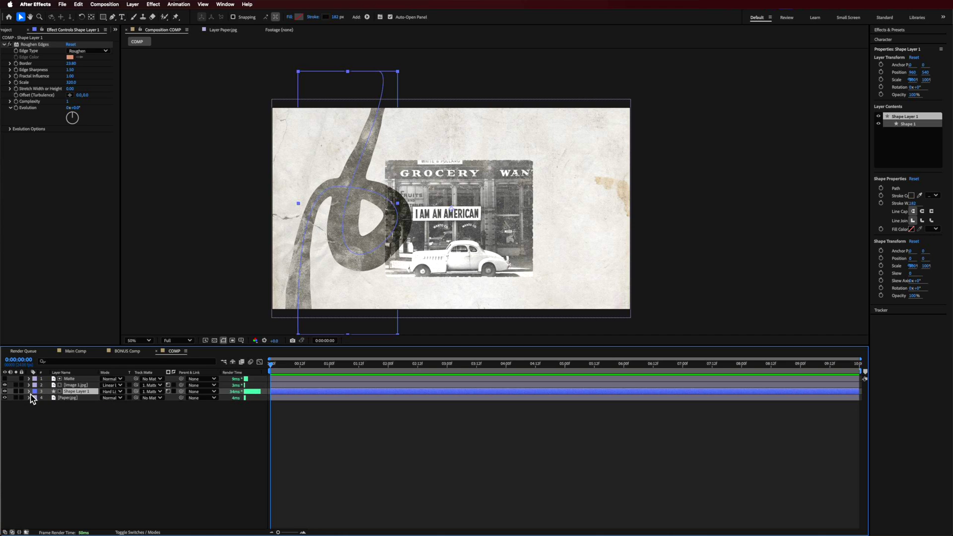
pyautogui.click(29, 391)
pyautogui.click(173, 397)
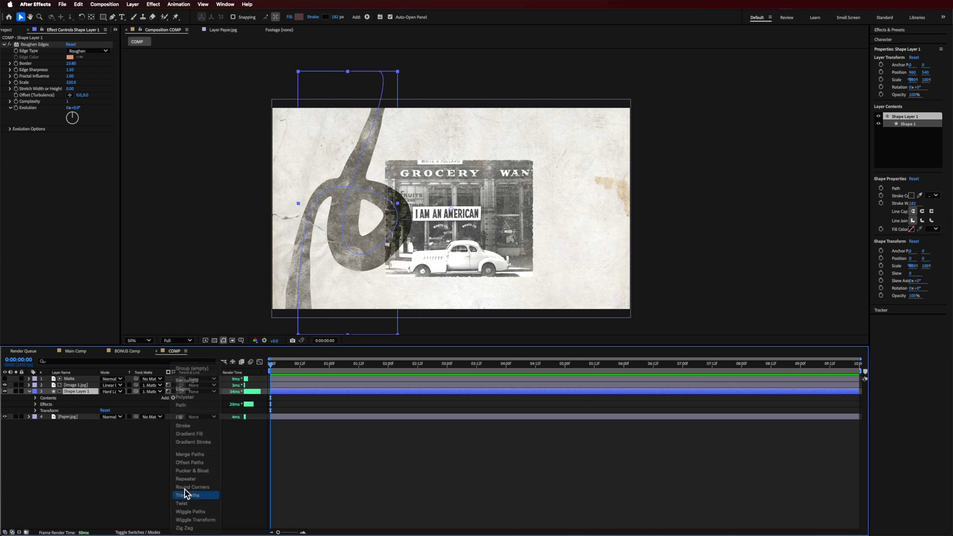
pyautogui.click(189, 490)
pyautogui.click(41, 411)
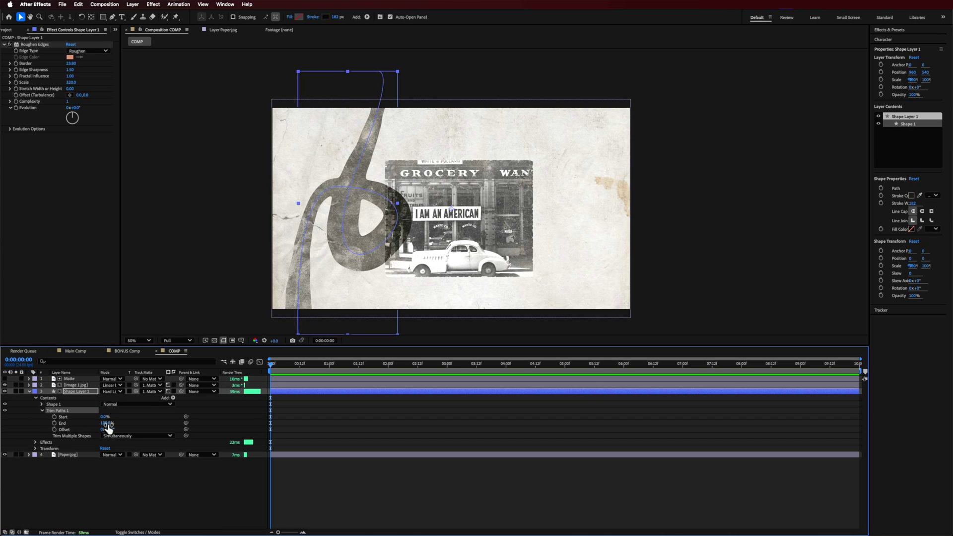
# - Keyframe Trim Paths End from 100% at 0s to 0% at 1:13
pyautogui.click(54, 422)
pyautogui.press('space')
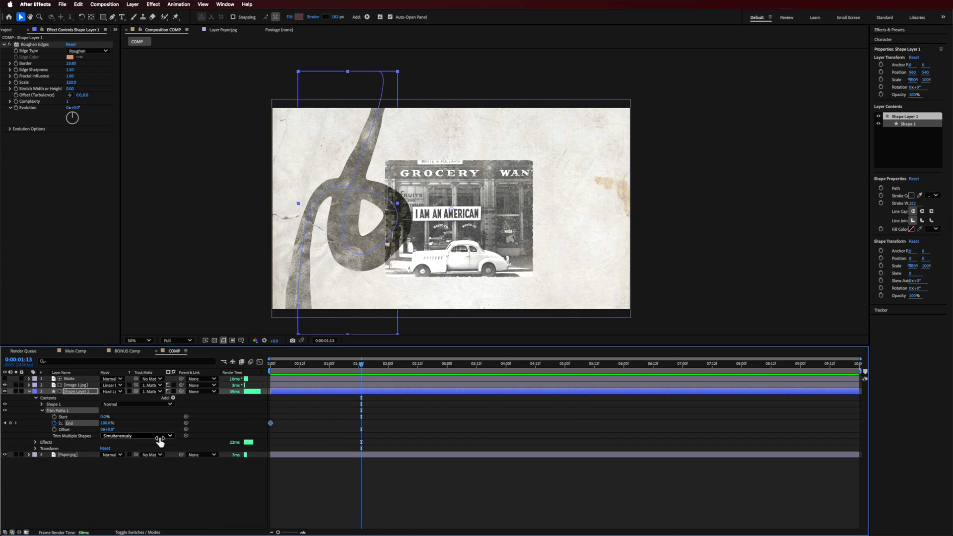
pyautogui.moveTo(106, 426); pyautogui.dragTo(69, 428)
pyautogui.moveTo(359, 363); pyautogui.dragTo(268, 381)
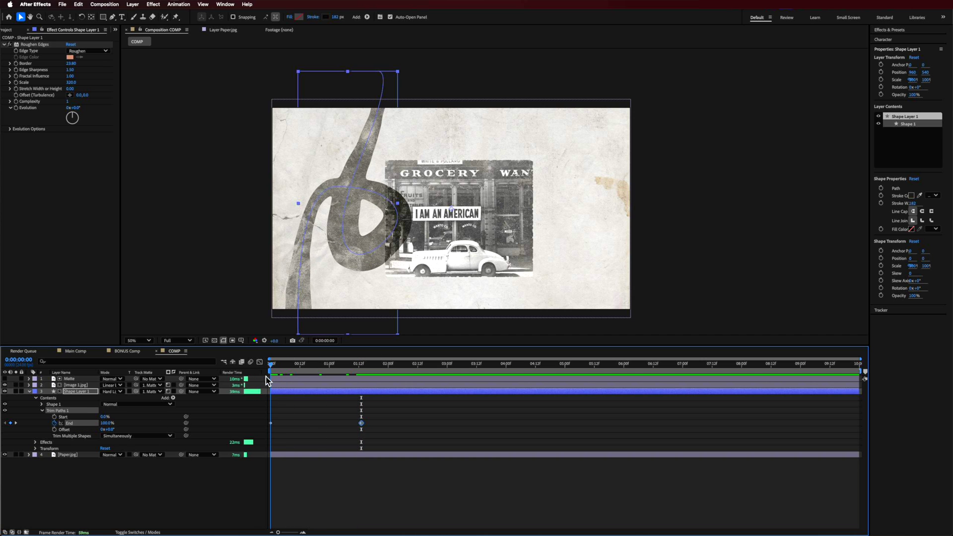
# - Time-reverse both End keyframes so the stroke draws on, and preview it
pyautogui.moveTo(361, 420); pyautogui.dragTo(267, 436)
pyautogui.rightClick(270, 424)
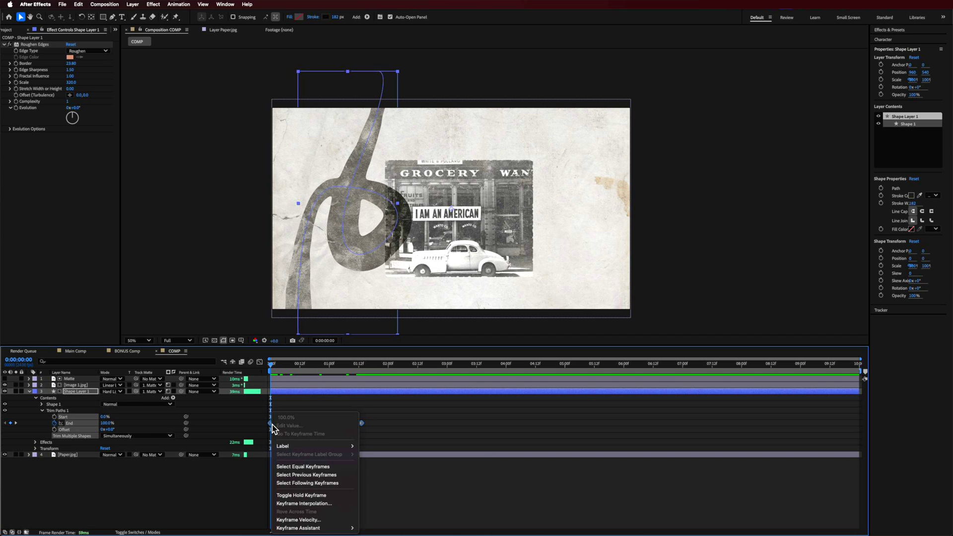
pyautogui.moveTo(318, 527)
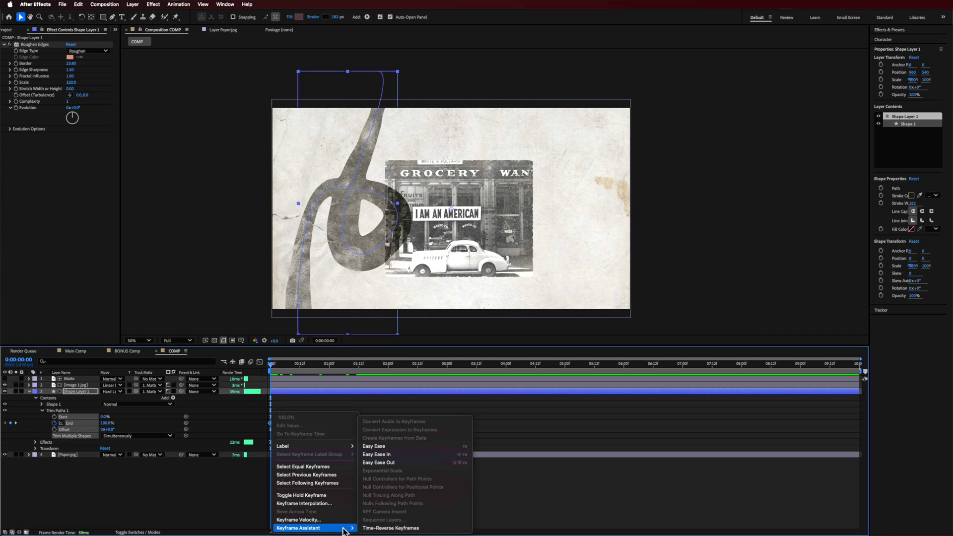
pyautogui.click(392, 525)
pyautogui.press('space')
pyautogui.press('F2')
pyautogui.press('u')
pyautogui.press('u')
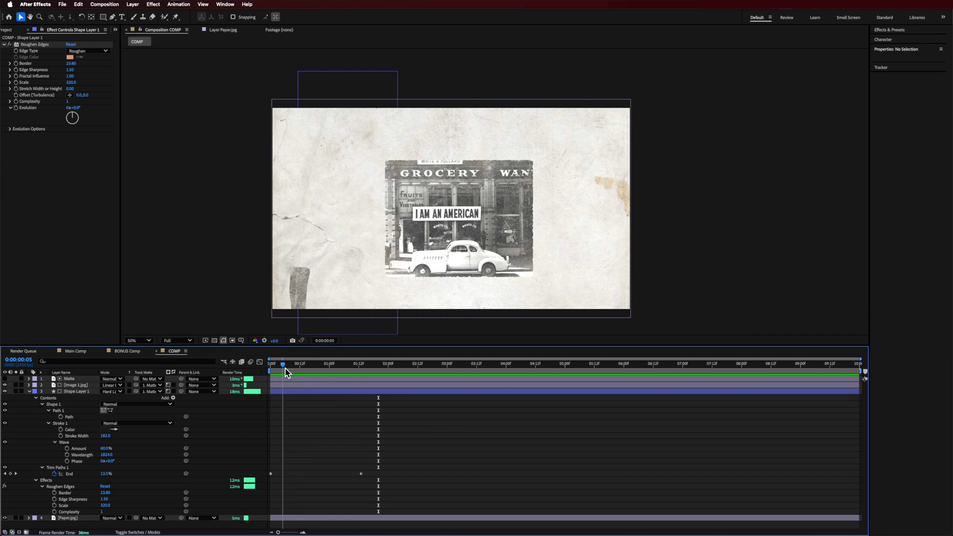
# - Apply Easy Ease to both Trim Paths End keyframes and preview the draw-on
pyautogui.click(77, 461)
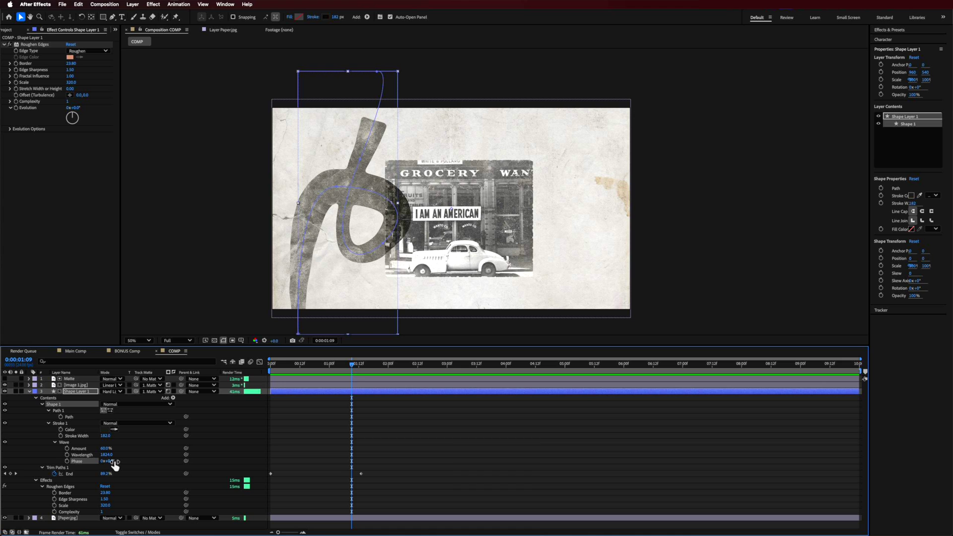
pyautogui.moveTo(305, 368); pyautogui.dragTo(296, 368)
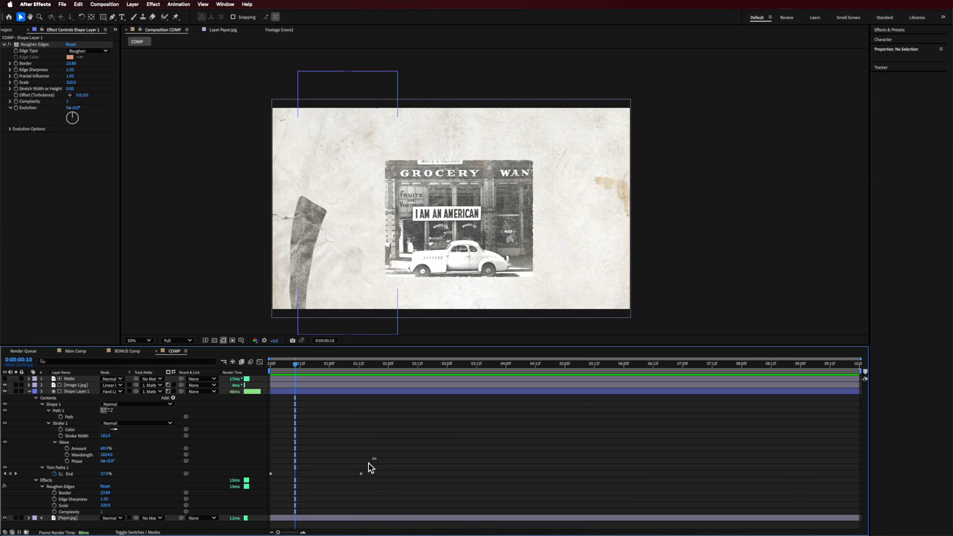
pyautogui.moveTo(376, 457); pyautogui.dragTo(273, 490)
pyautogui.rightClick(272, 474)
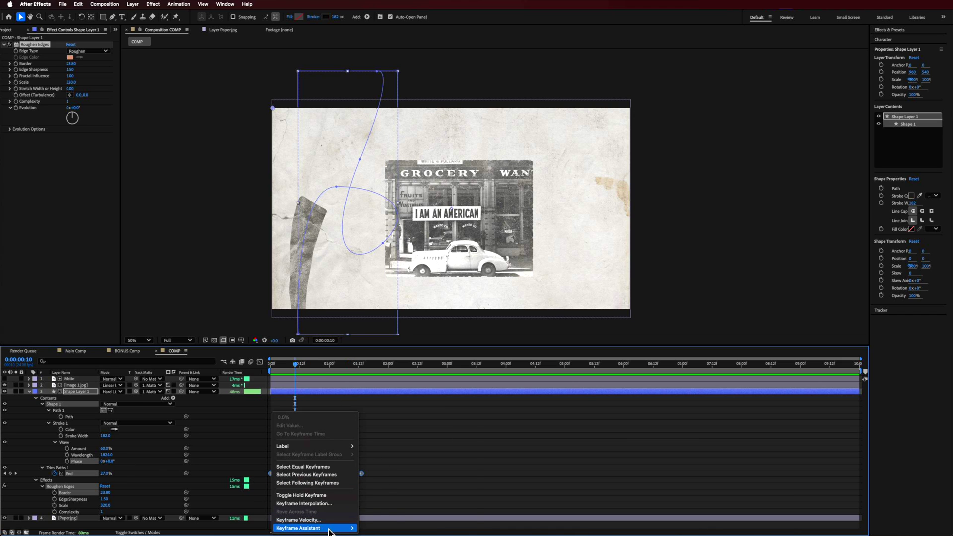
pyautogui.moveTo(307, 528)
pyautogui.click(374, 447)
pyautogui.moveTo(291, 370); pyautogui.dragTo(270, 370)
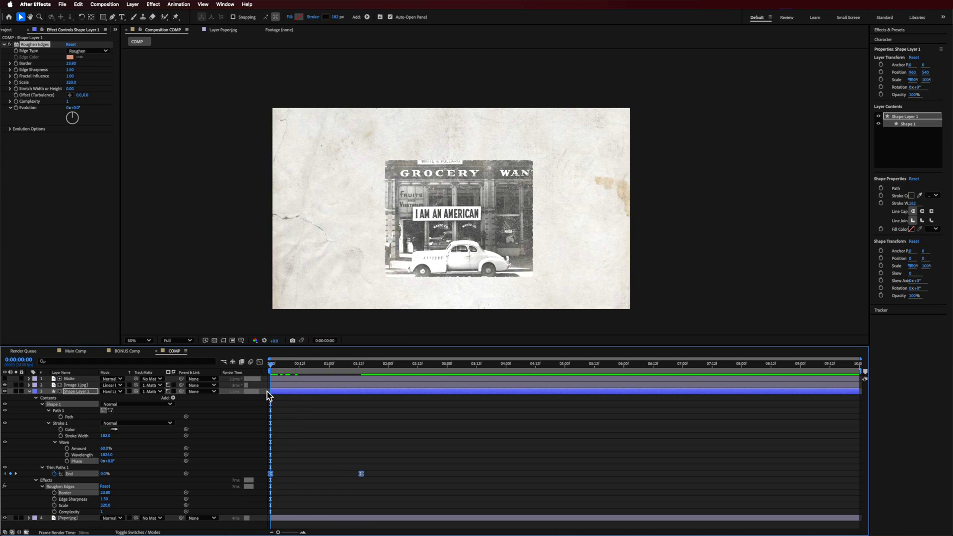
pyautogui.press('space')
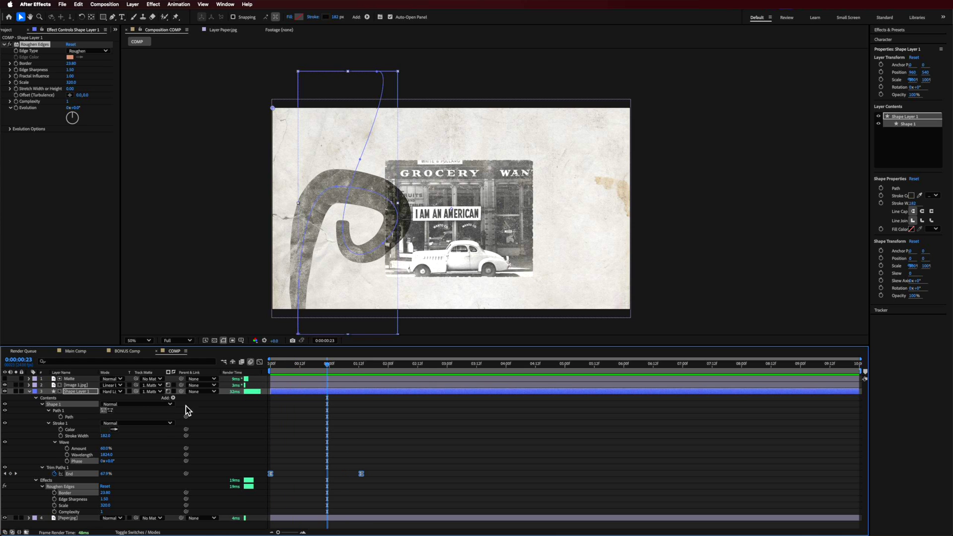
# - Enable motion blur on the photo and stroke layers and preview the result
pyautogui.click(157, 532)
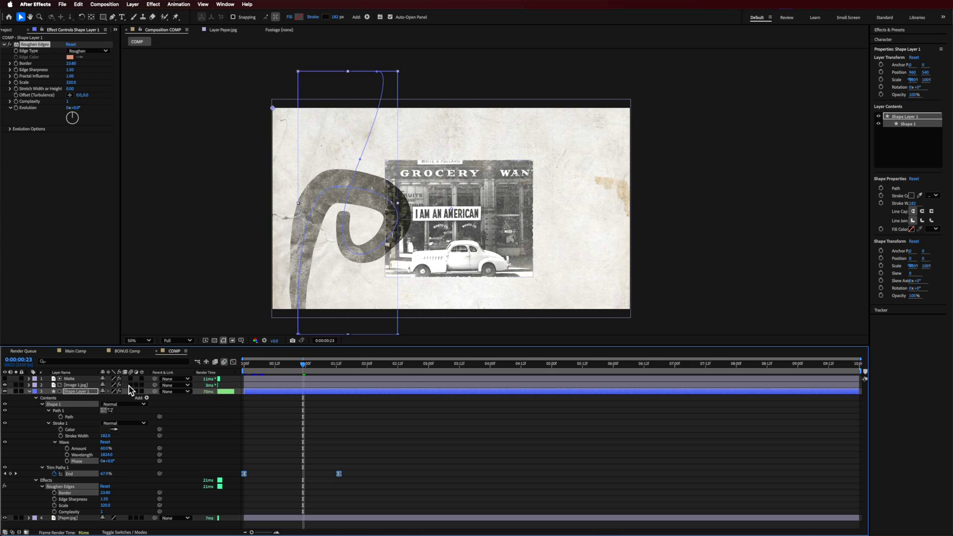
pyautogui.moveTo(130, 391); pyautogui.dragTo(130, 384)
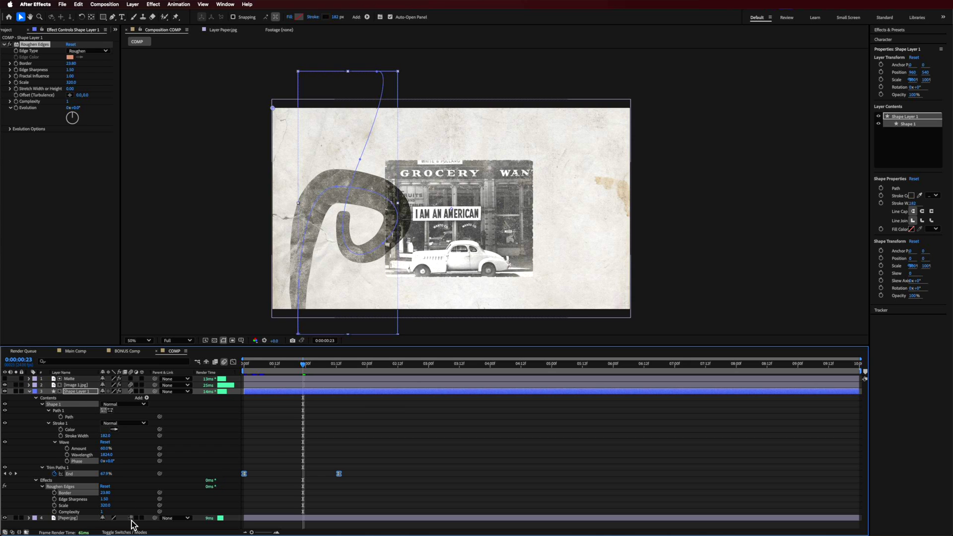
pyautogui.moveTo(304, 365)
pyautogui.mouseDown()
pyautogui.moveTo(320, 366)
pyautogui.moveTo(243, 372)
pyautogui.moveTo(263, 376)
pyautogui.mouseUp()
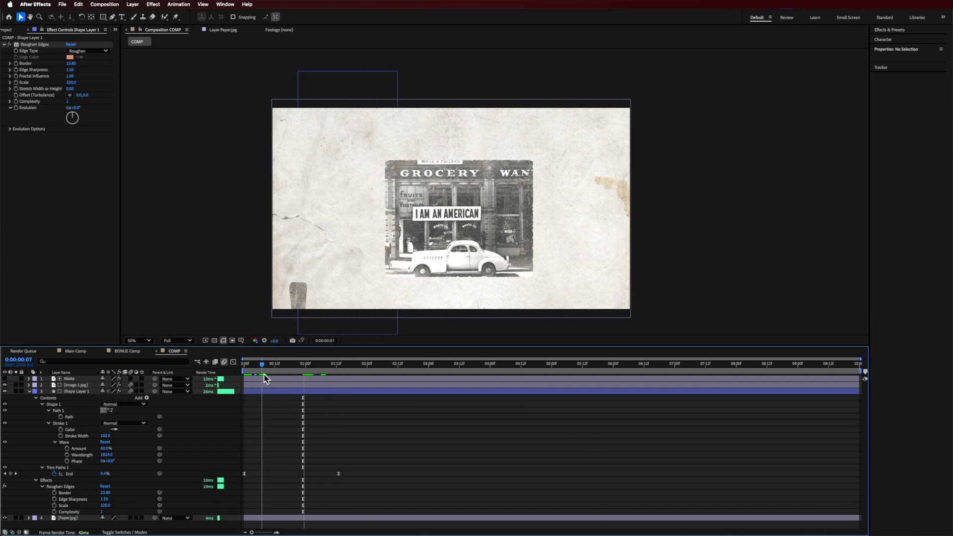
pyautogui.press('space')
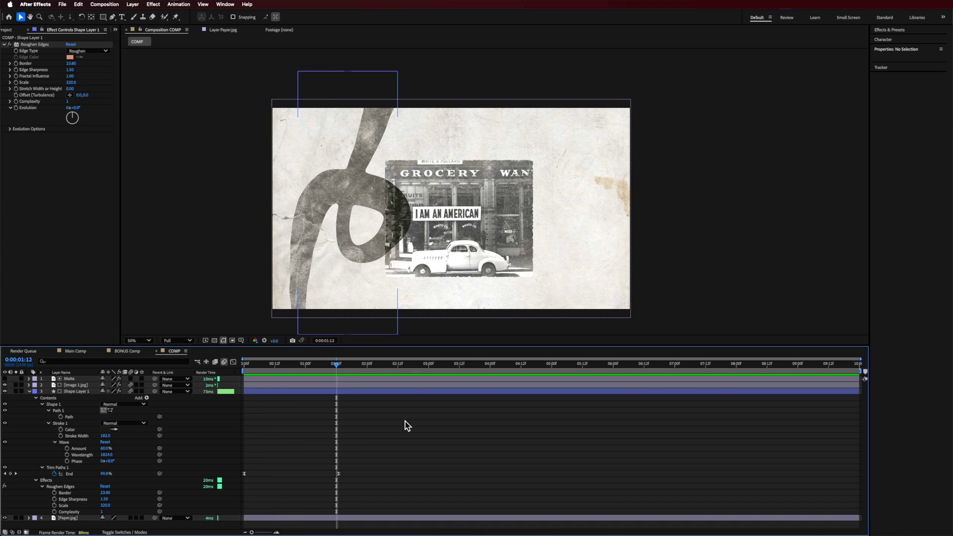
pyautogui.press('u')
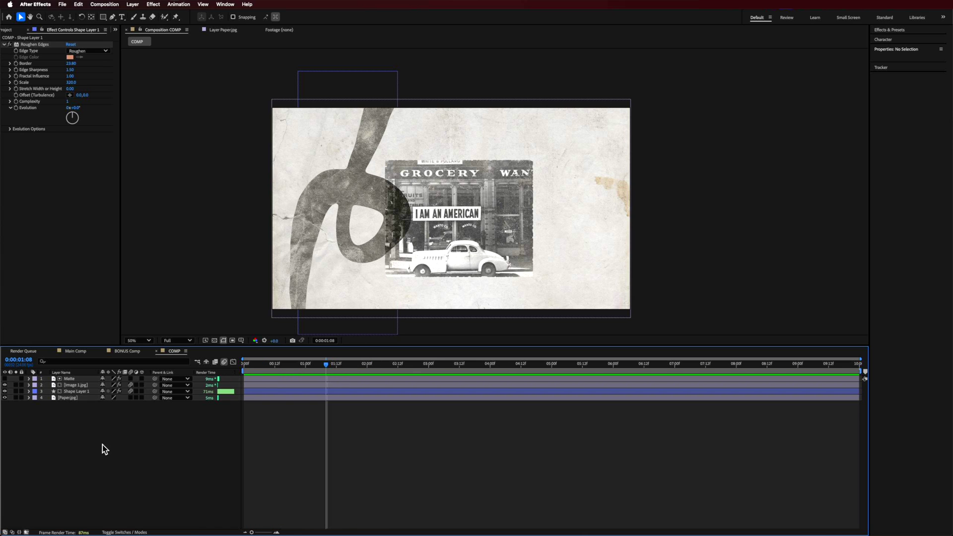
pyautogui.rightClick(103, 445)
# - Create a text layer reading TEXTURE and shift it right in the comp
pyautogui.moveTo(140, 439)
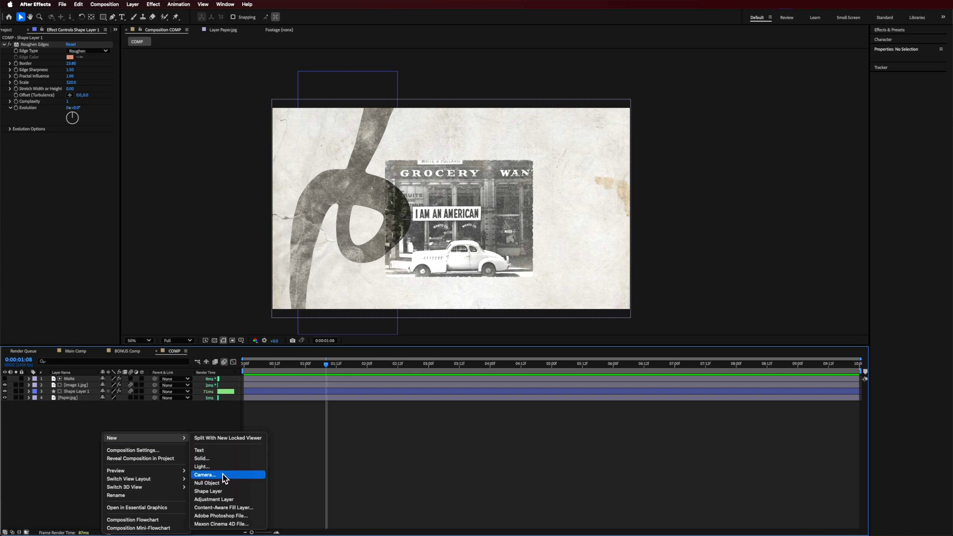
pyautogui.click(211, 450)
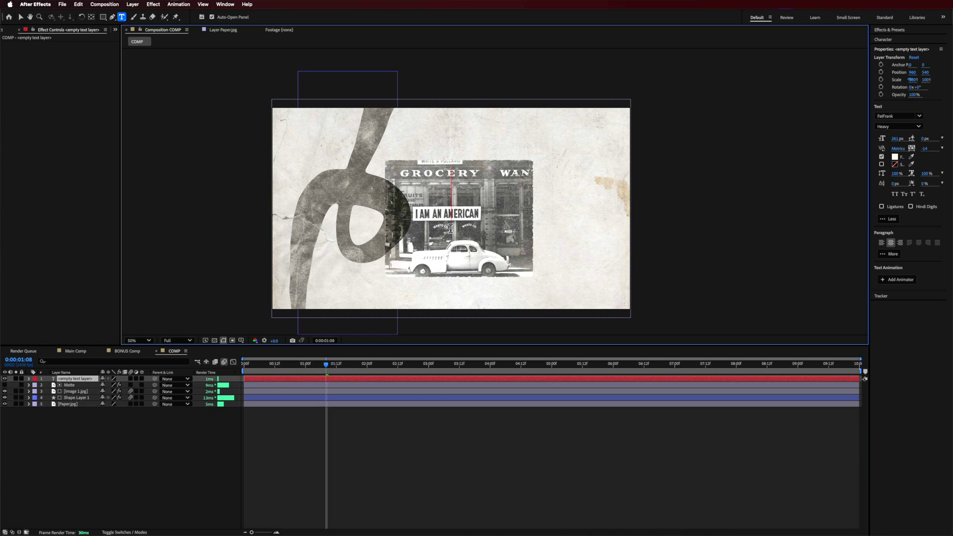
pyautogui.write('TEXTURE')
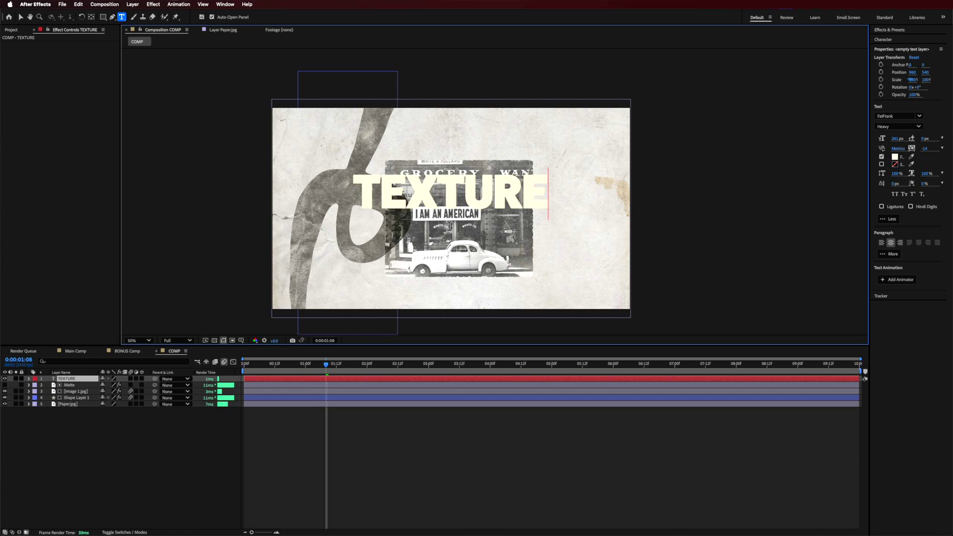
pyautogui.click(392, 434)
pyautogui.press('v')
pyautogui.moveTo(492, 187); pyautogui.dragTo(515, 187)
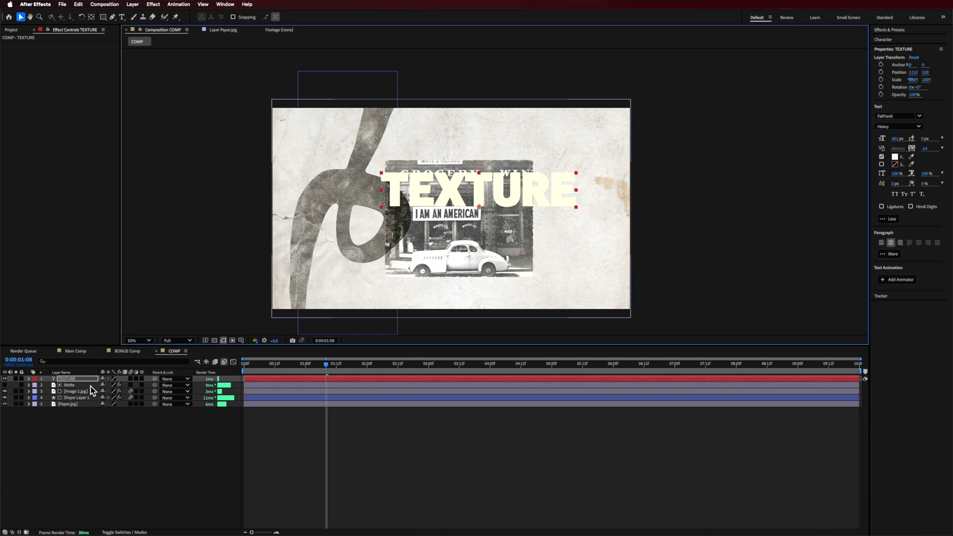
# - Move the TEXTURE layer down the stack just above Paper.jpg and lower it slightly
pyautogui.moveTo(90, 386); pyautogui.dragTo(76, 403)
pyautogui.click(81, 453)
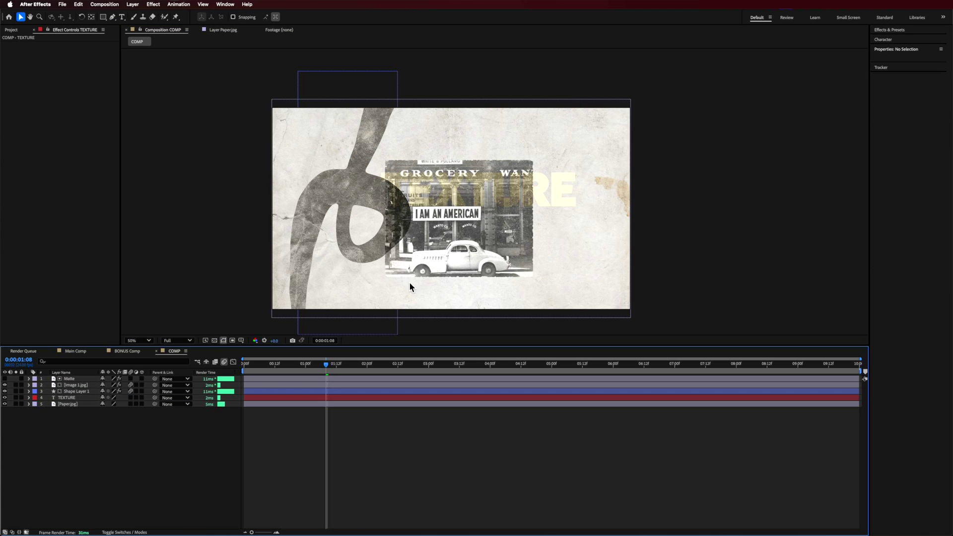
pyautogui.moveTo(554, 195); pyautogui.dragTo(552, 207)
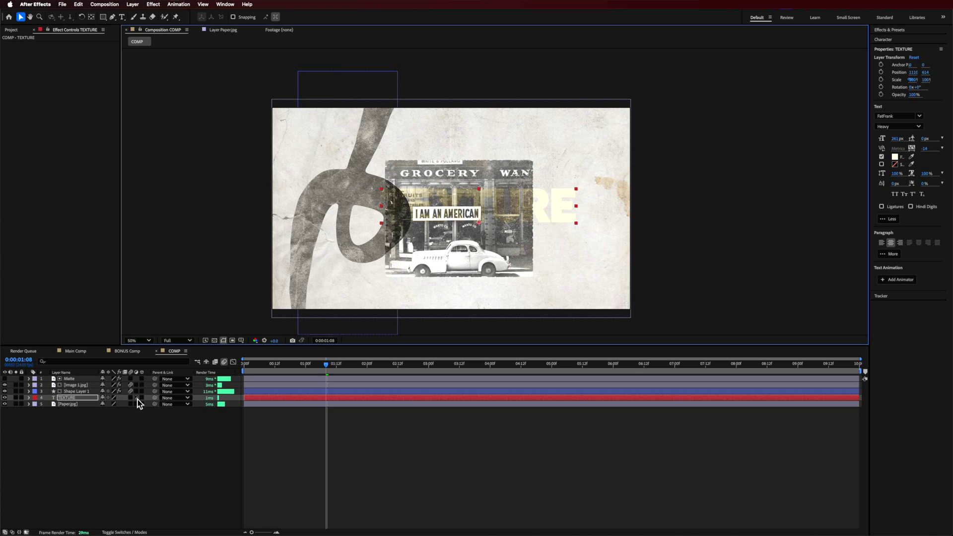
pyautogui.click(127, 532)
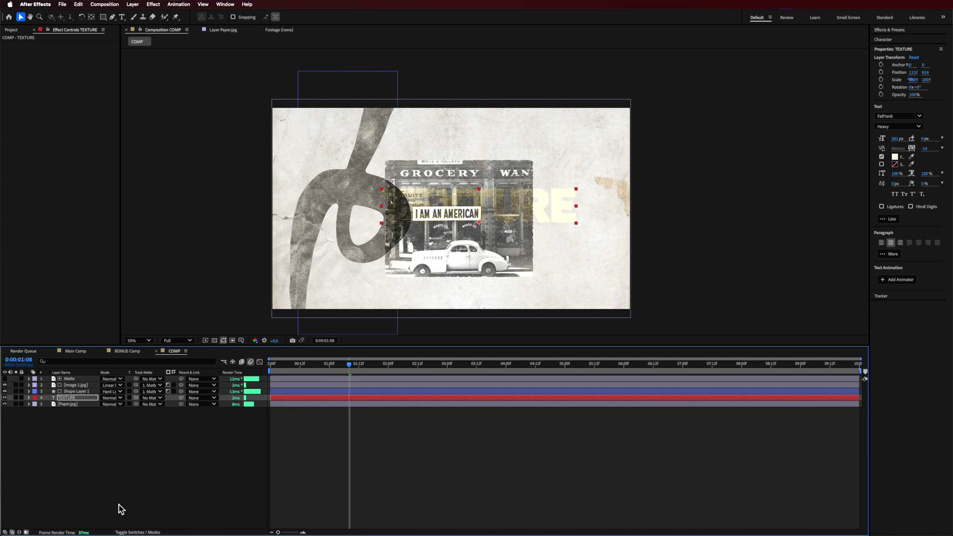
pyautogui.click(152, 397)
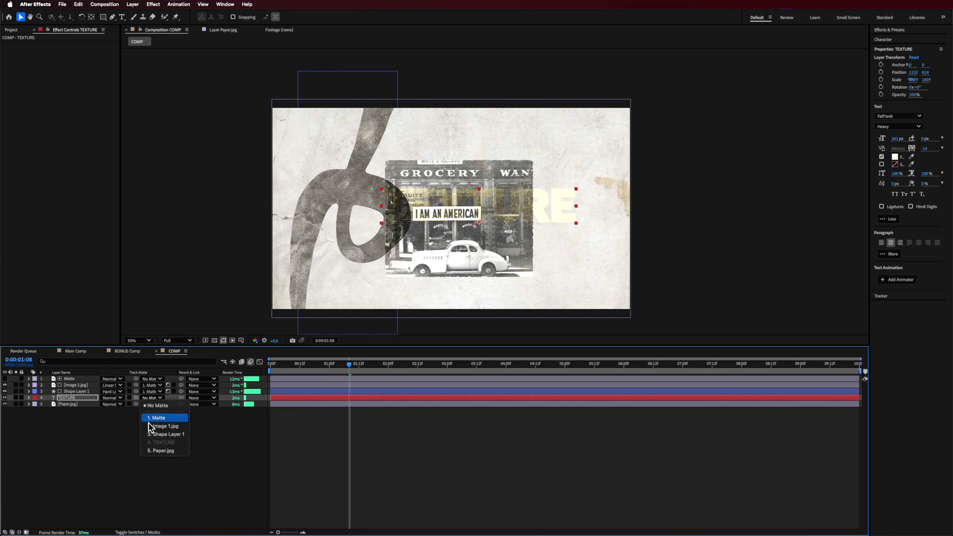
# - Set TEXTURE's track matte to 1. Matte and its blend mode to Multiply
pyautogui.click(150, 419)
pyautogui.press('.')
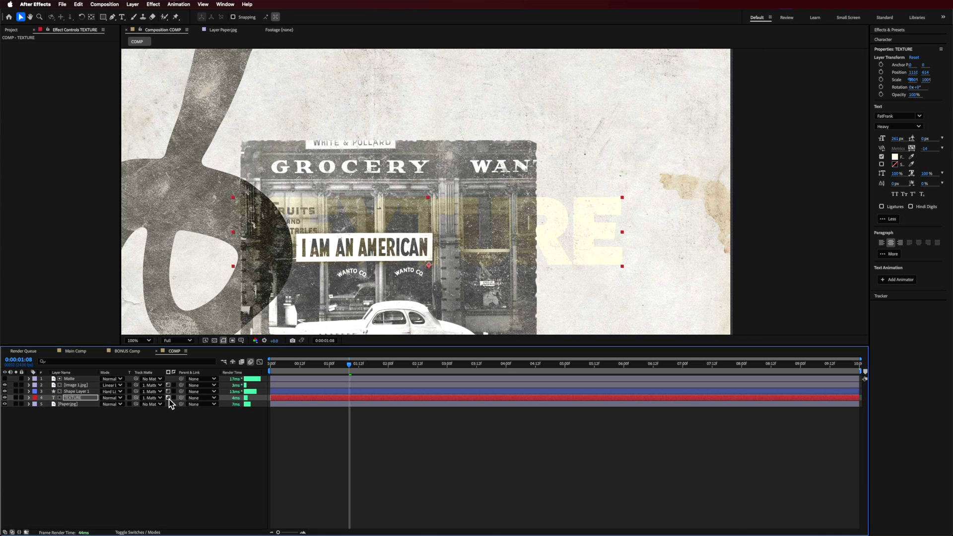
pyautogui.click(116, 398)
pyautogui.click(120, 364)
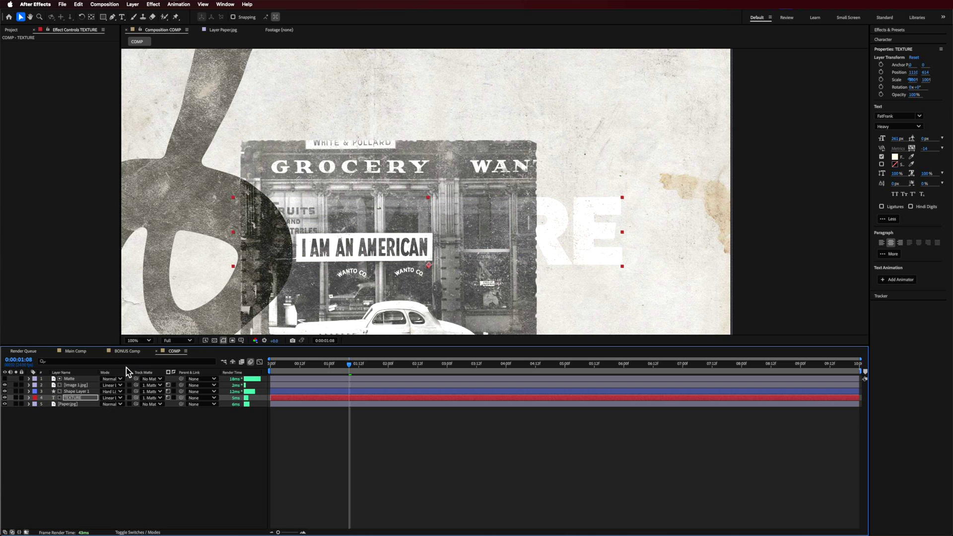
pyautogui.click(113, 398)
pyautogui.click(124, 241)
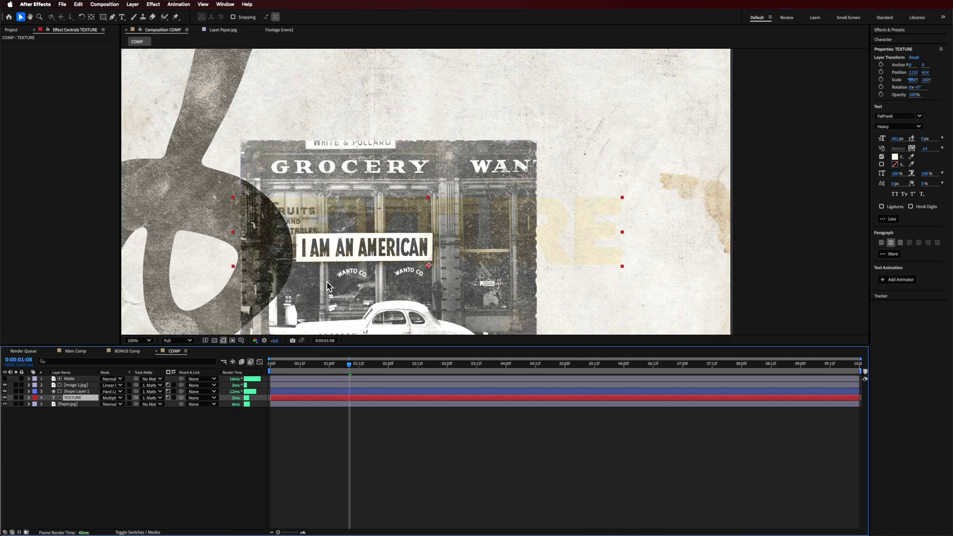
# - Give TEXTURE a grey 7D7D7D fill and move it to the top of the frame
pyautogui.click(894, 157)
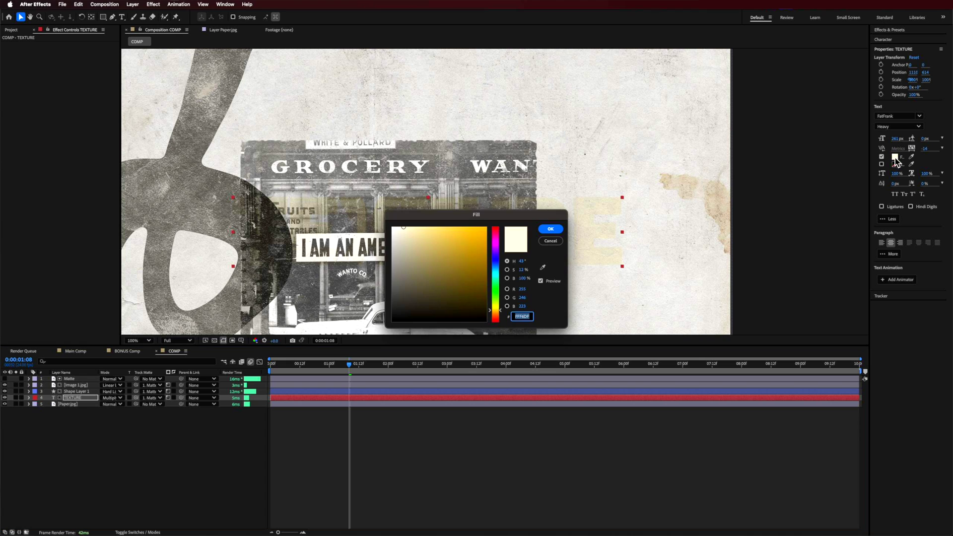
pyautogui.moveTo(453, 276); pyautogui.dragTo(383, 277)
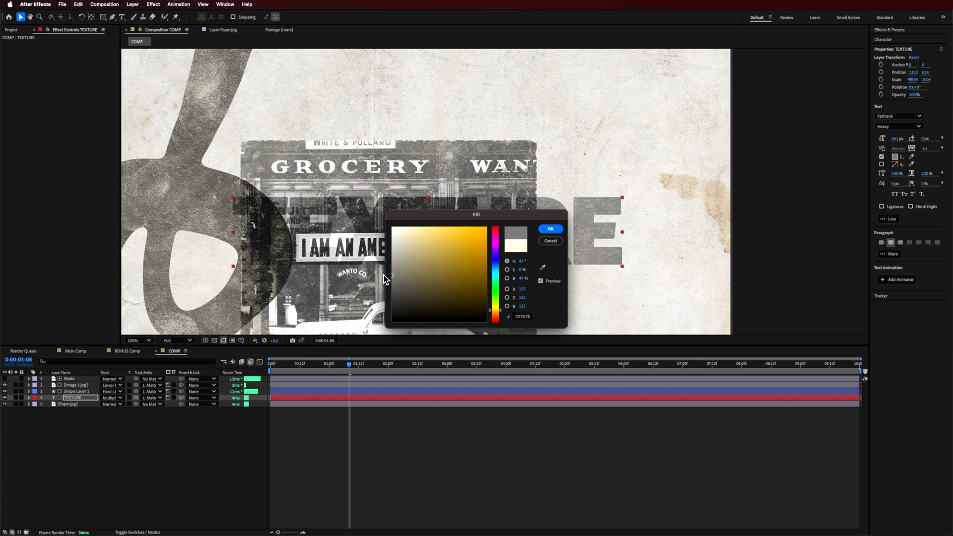
pyautogui.click(550, 229)
pyautogui.moveTo(537, 206); pyautogui.dragTo(568, 98)
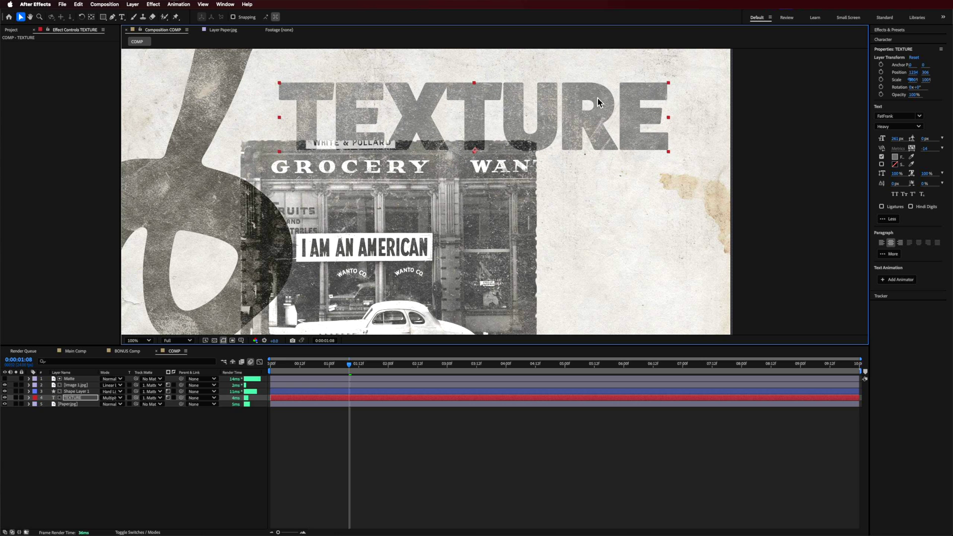
# - Scale TEXTURE to 66.5% and try lowering its opacity
pyautogui.moveTo(668, 115); pyautogui.dragTo(536, 102)
pyautogui.press('t')
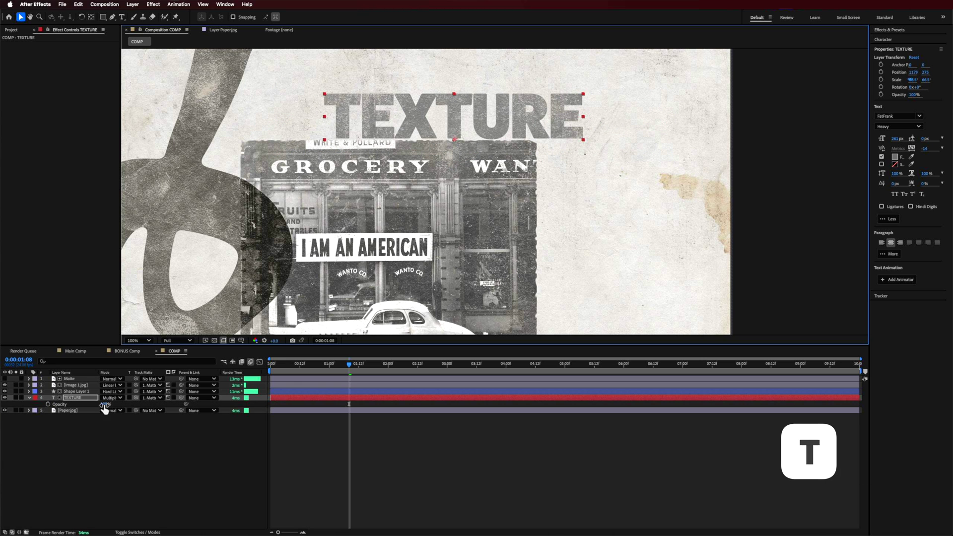
pyautogui.moveTo(104, 405)
pyautogui.mouseDown()
pyautogui.moveTo(81, 406)
pyautogui.moveTo(91, 407)
pyautogui.mouseUp()
# - Blend TEXTURE in Vivid Light with no track matte and a darker 4E4E4E fill
pyautogui.click(111, 397)
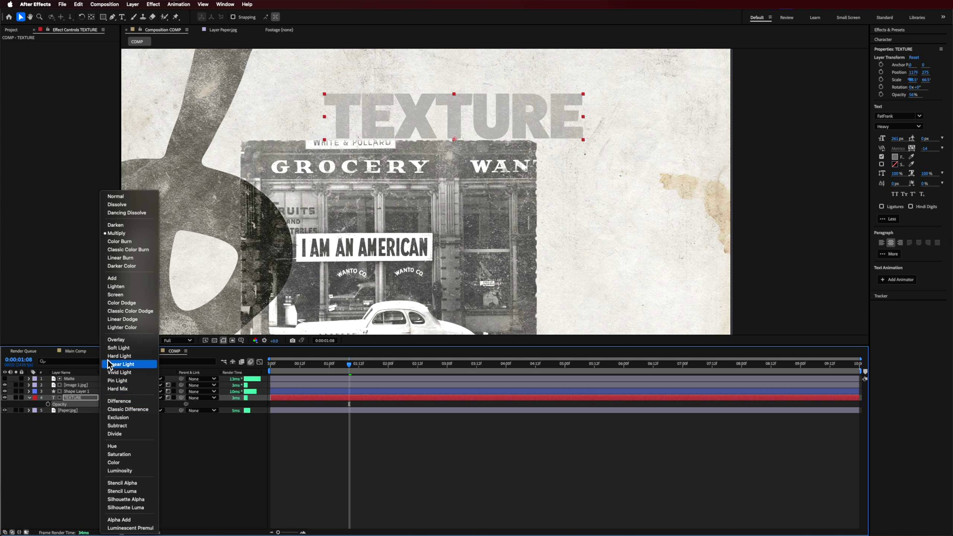
pyautogui.click(119, 372)
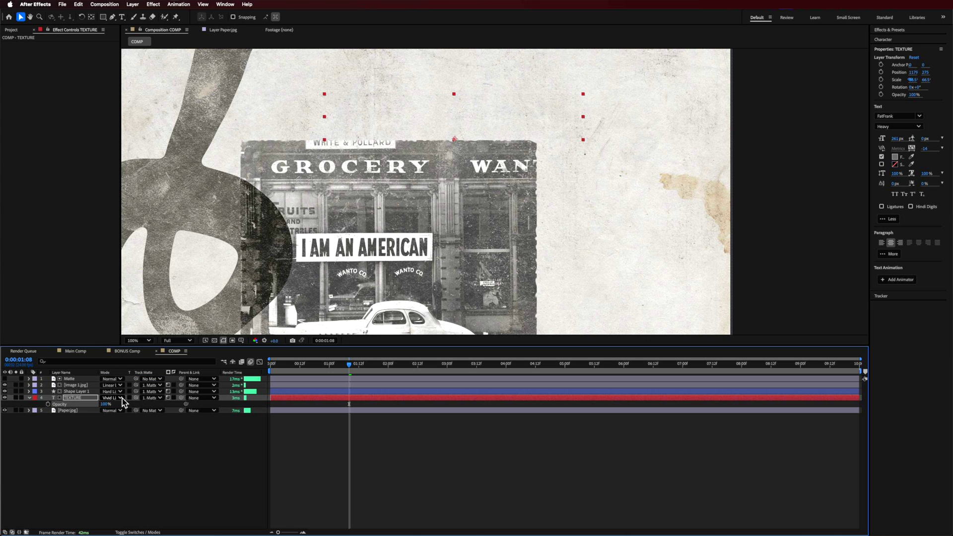
pyautogui.click(150, 398)
pyautogui.click(158, 406)
pyautogui.click(894, 156)
pyautogui.moveTo(464, 294)
pyautogui.mouseDown()
pyautogui.moveTo(382, 270)
pyautogui.moveTo(372, 297)
pyautogui.mouseUp()
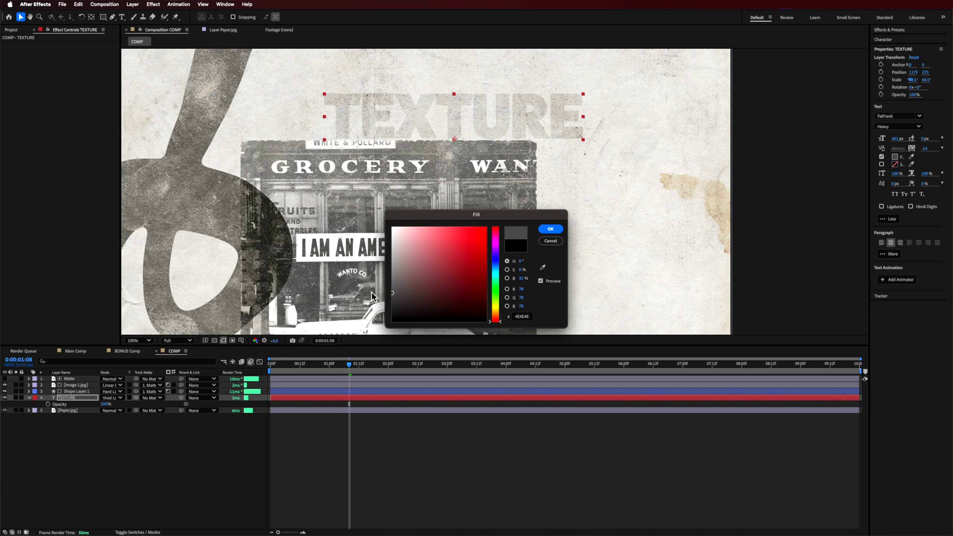
# - Confirm the darker fill, apply Roughen Edges to TEXTURE, and inspect it at 200%
pyautogui.click(552, 229)
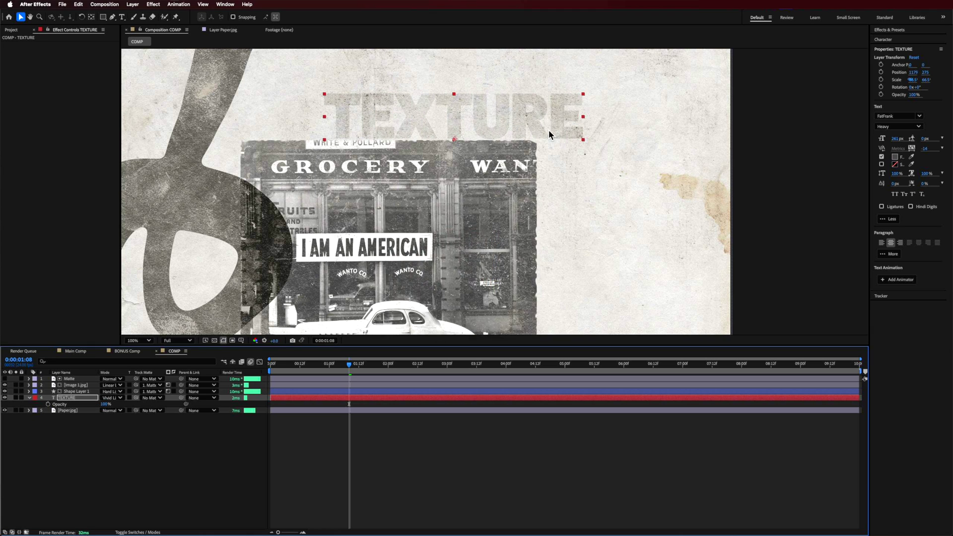
pyautogui.moveTo(557, 118); pyautogui.dragTo(556, 108)
pyautogui.press('super+alt+shift+e')
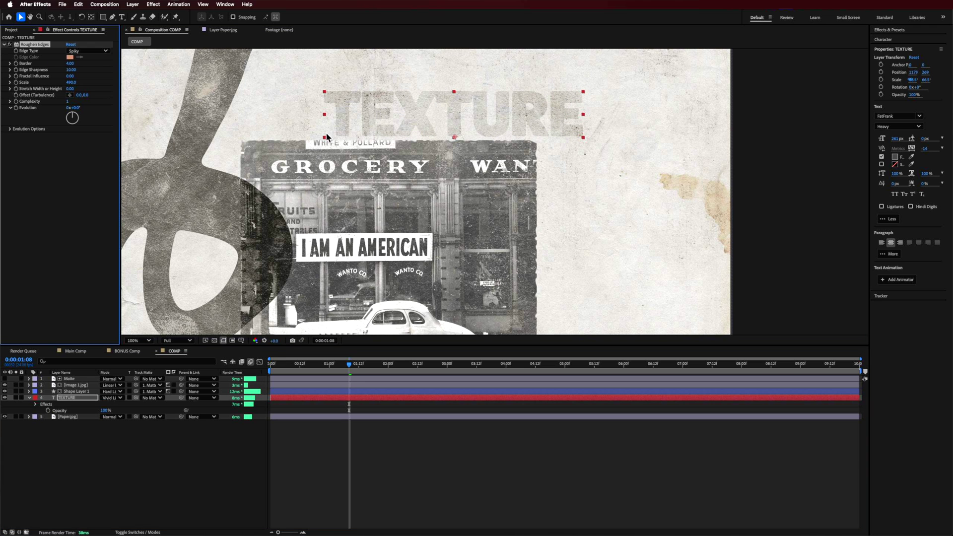
pyautogui.press('.')
pyautogui.moveTo(433, 118); pyautogui.dragTo(508, 222)
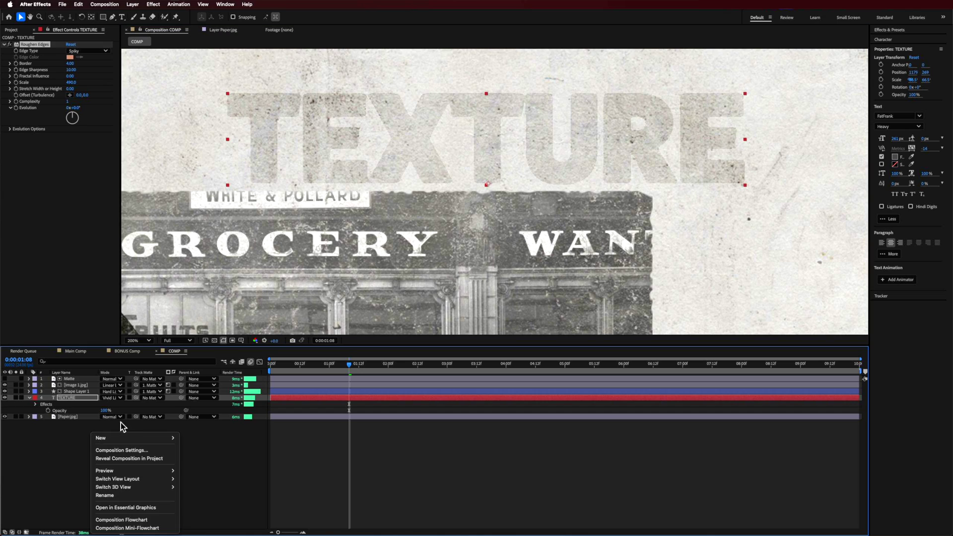
# - Add a top adjustment layer with pasted Unsharp Mask, Add Grain and Posterize Time
pyautogui.moveTo(144, 437)
pyautogui.click(201, 500)
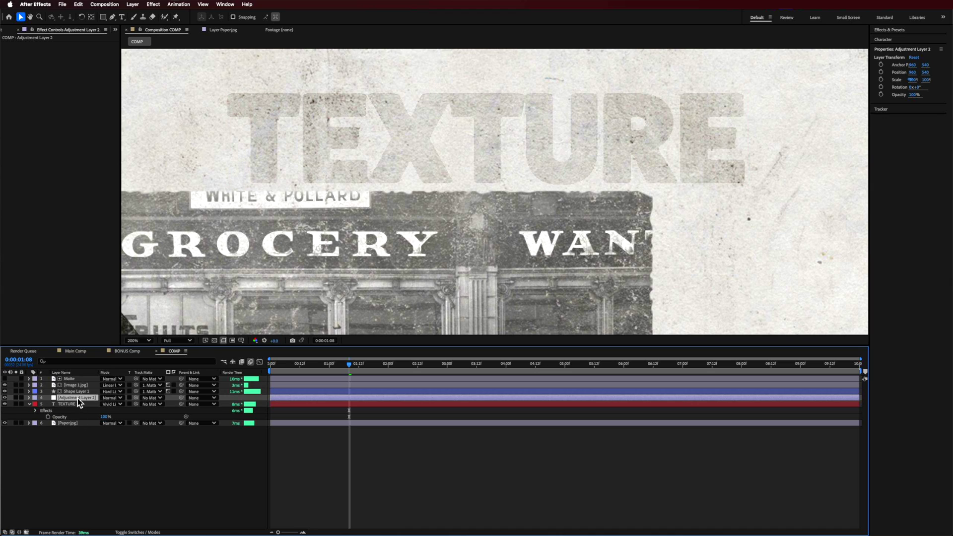
pyautogui.moveTo(79, 398); pyautogui.dragTo(77, 383)
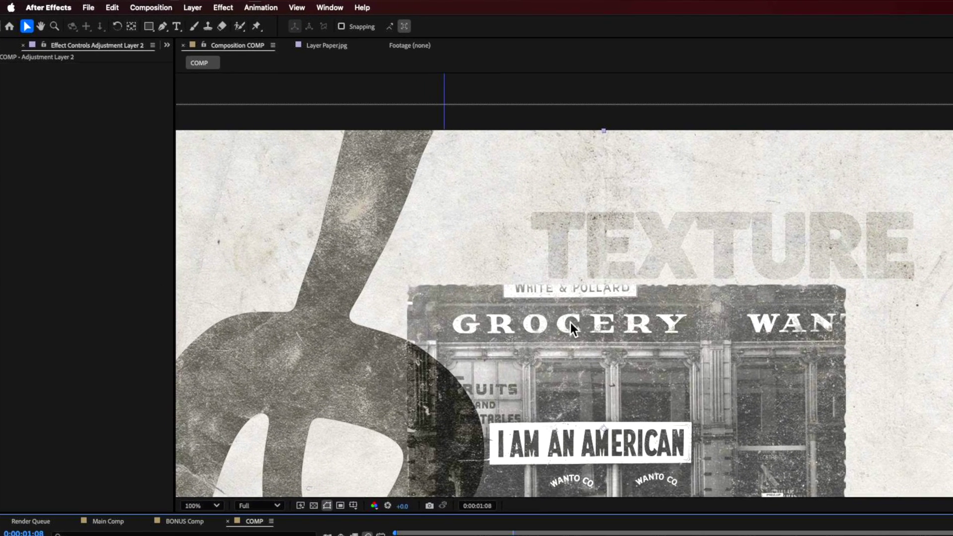
pyautogui.press('super+v')
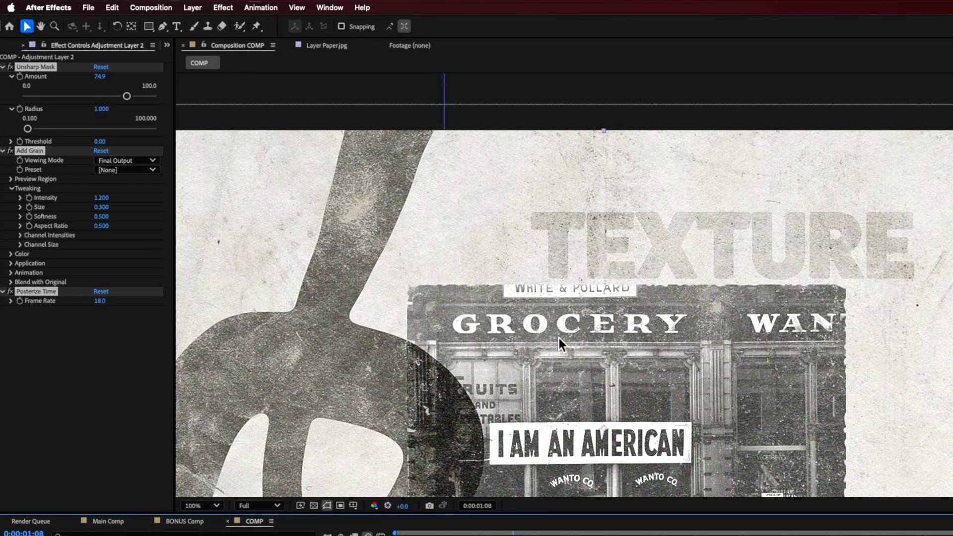
pyautogui.press('super+shift+a')
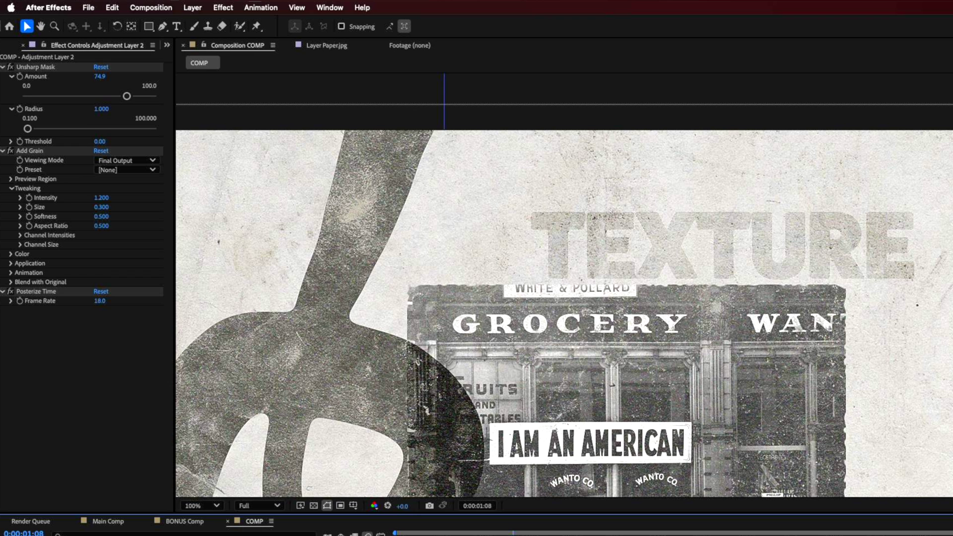
# - Toggle Unsharp Mask, Add Grain and Posterize Time (18 fps) on and off to compare in preview
pyautogui.click(13, 151)
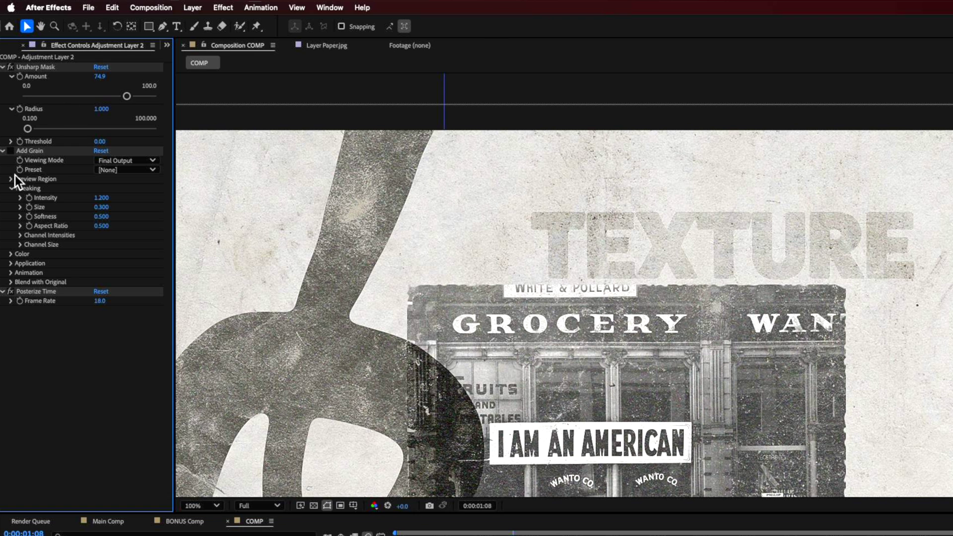
pyautogui.click(10, 66)
pyautogui.click(34, 152)
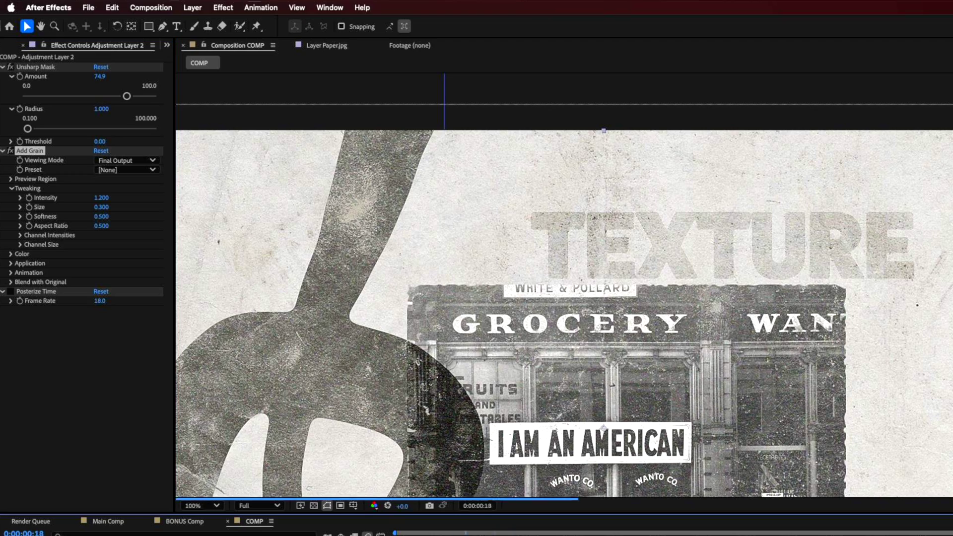
pyautogui.press('Home')
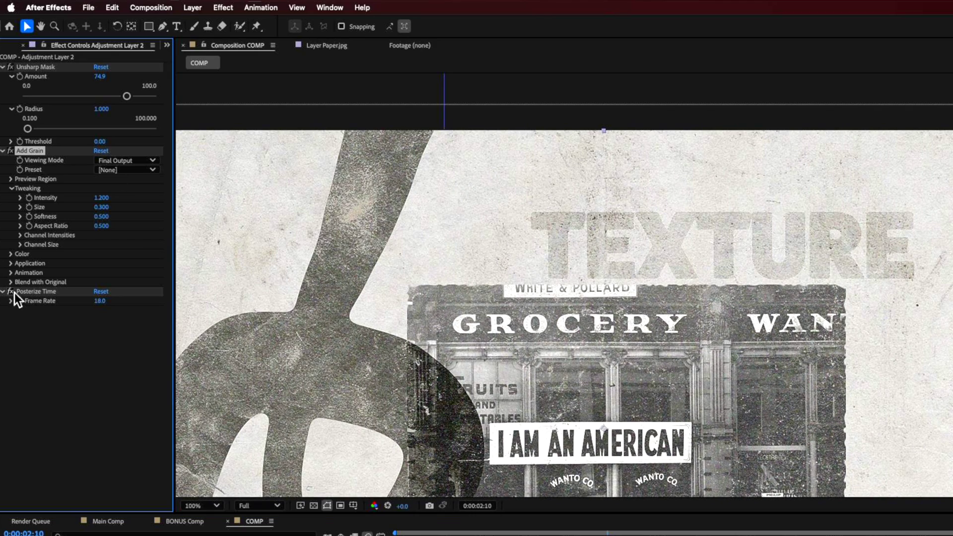
pyautogui.click(10, 291)
pyautogui.press('space')
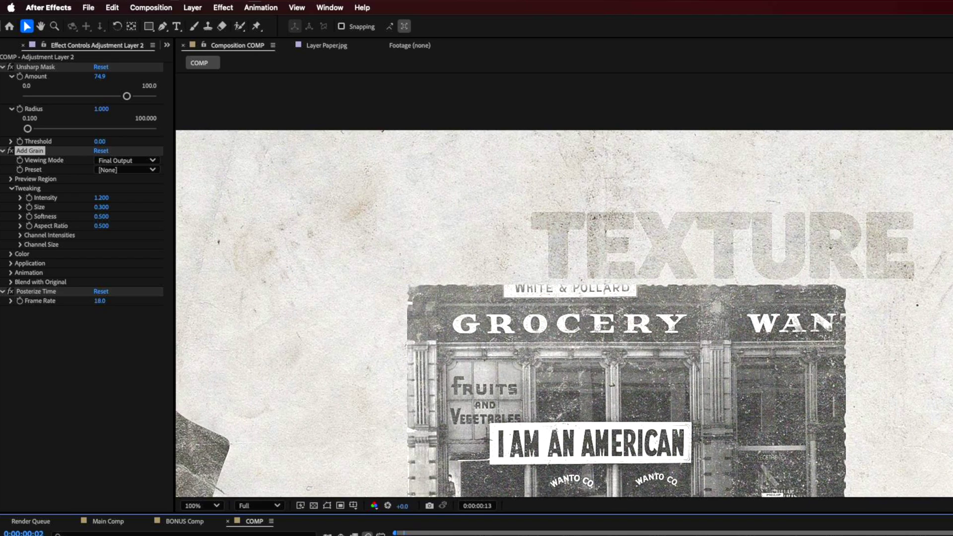
pyautogui.scroll(-2, 524, 431)
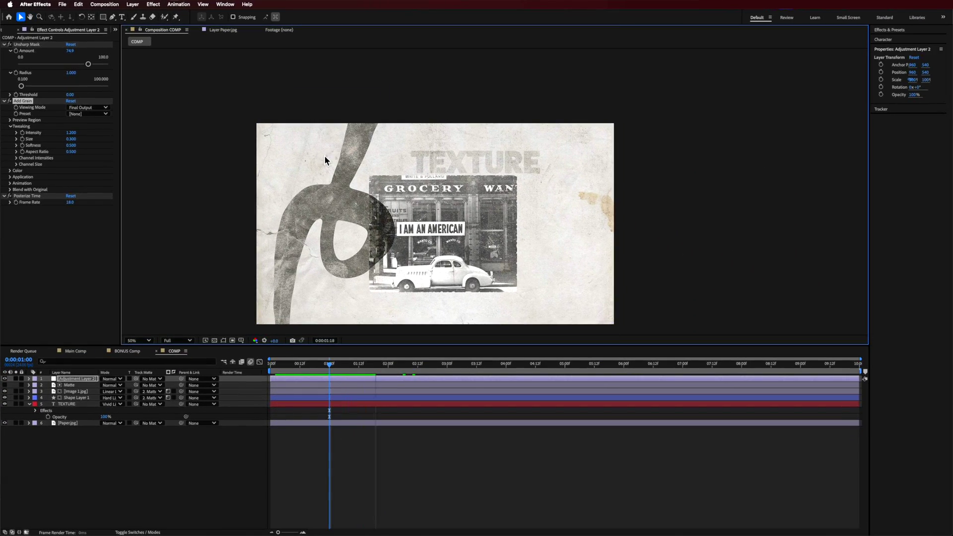
pyautogui.click(325, 158)
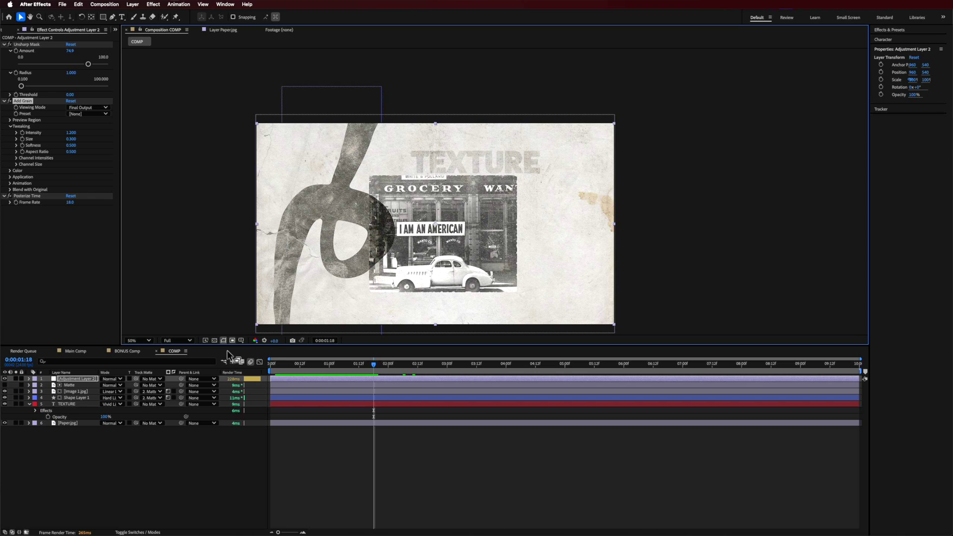
pyautogui.click(74, 352)
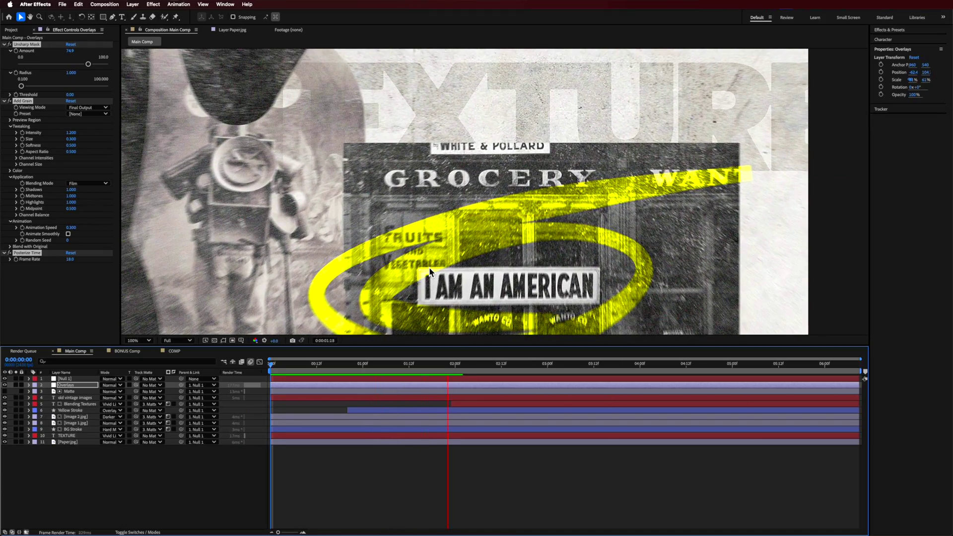
# - Fit the comp in the viewer and add a Null 1 layer, deleting the extra Null 2
pyautogui.press('space')
pyautogui.click(149, 341)
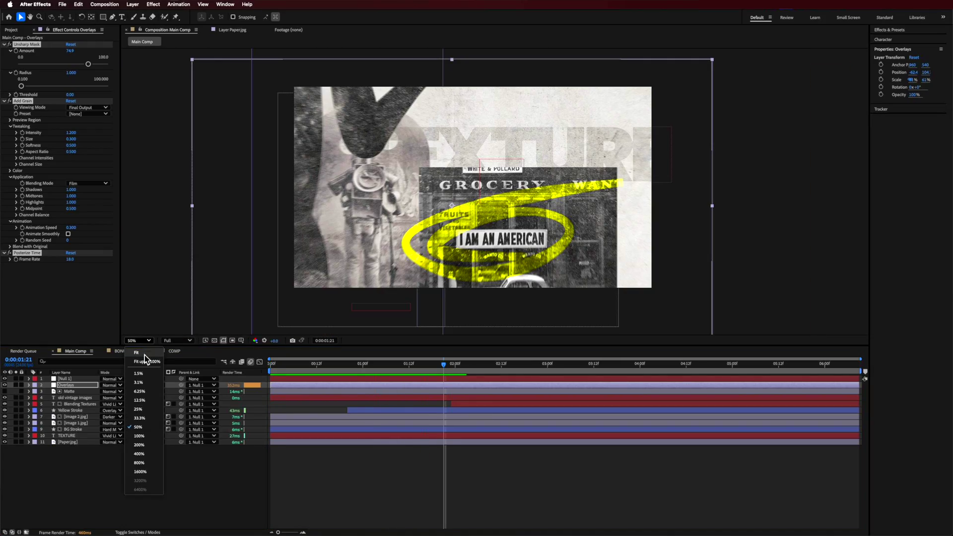
pyautogui.click(140, 358)
pyautogui.moveTo(443, 365); pyautogui.dragTo(313, 367)
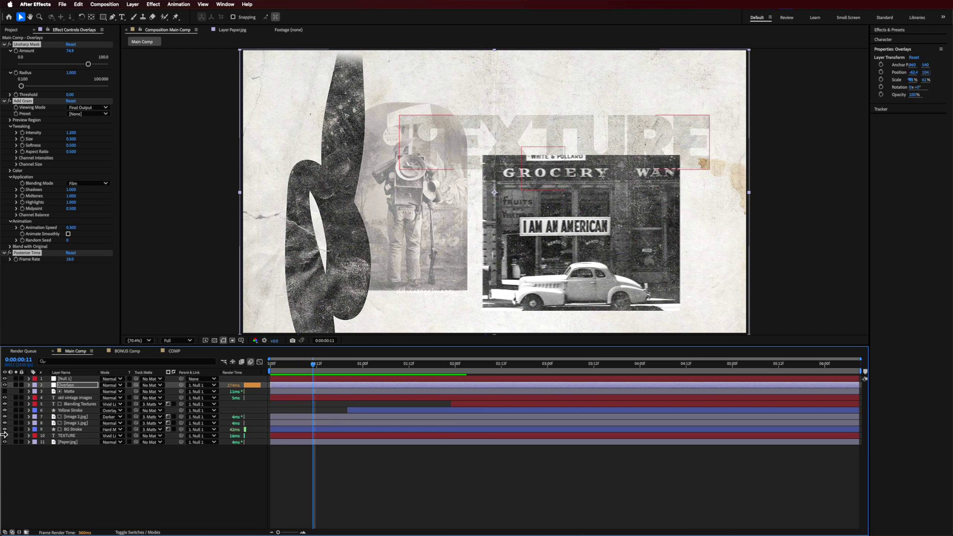
pyautogui.click(79, 457)
pyautogui.rightClick(43, 464)
pyautogui.moveTo(99, 439)
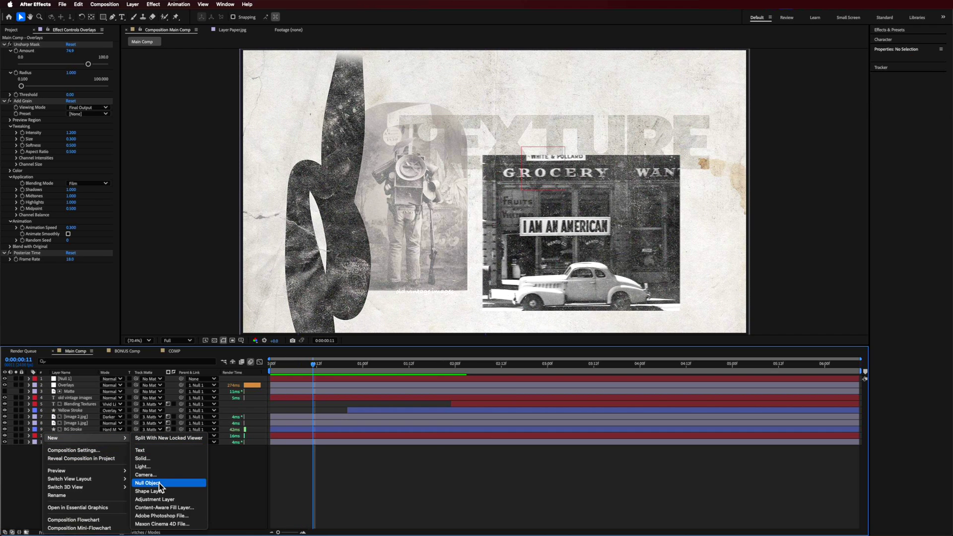
pyautogui.click(158, 483)
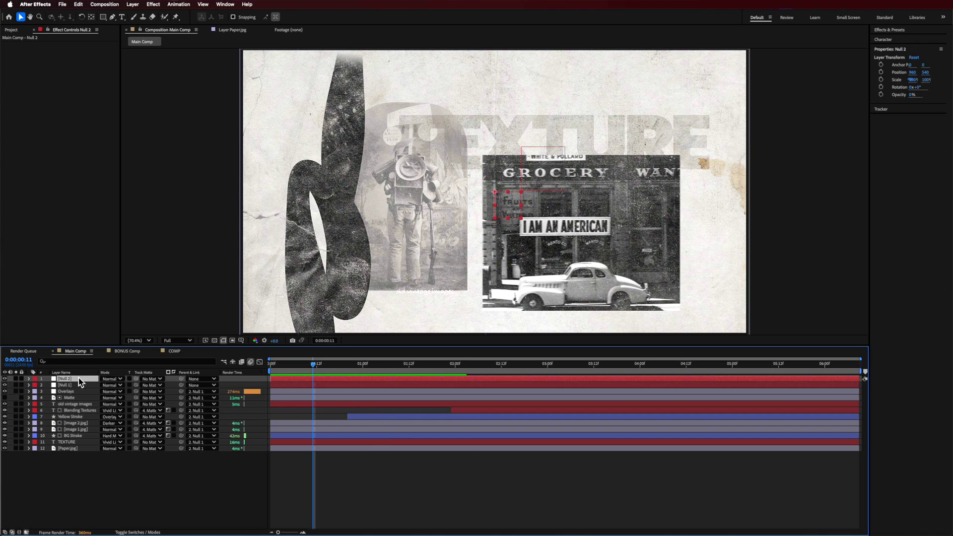
pyautogui.press('Delete')
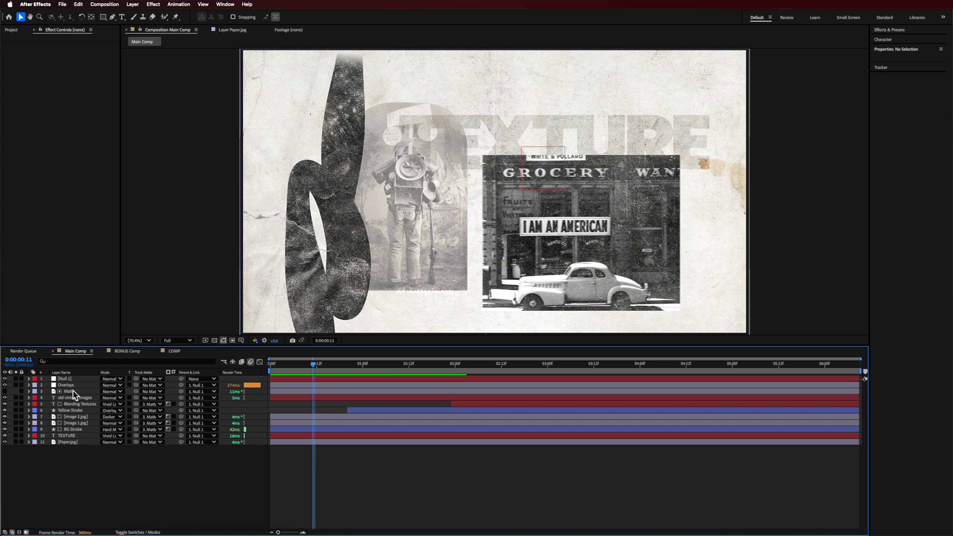
# - Parent all layers from Matte down to Paper.jpg to Null 1
pyautogui.click(73, 391)
pyautogui.keyDown('shift'); pyautogui.click(73, 441); pyautogui.keyUp('shift')
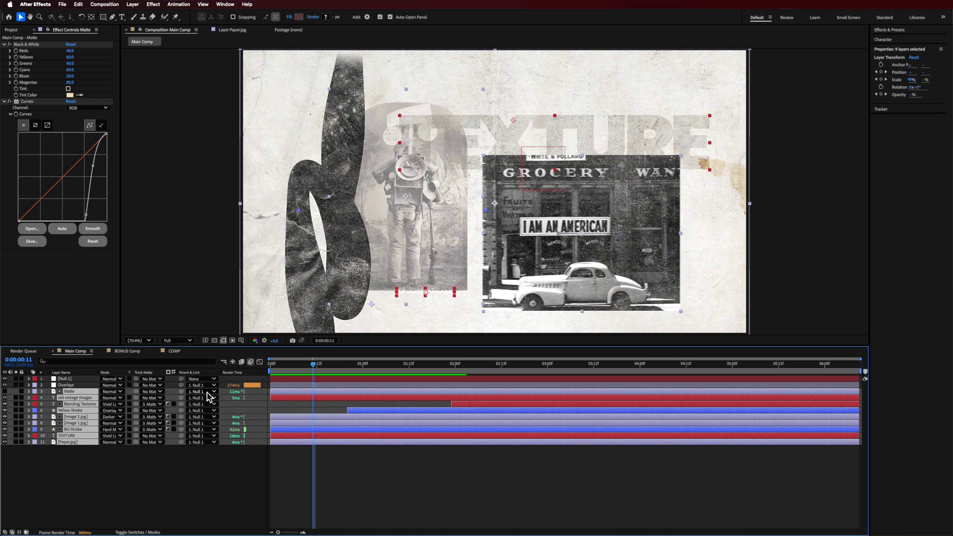
pyautogui.click(208, 392)
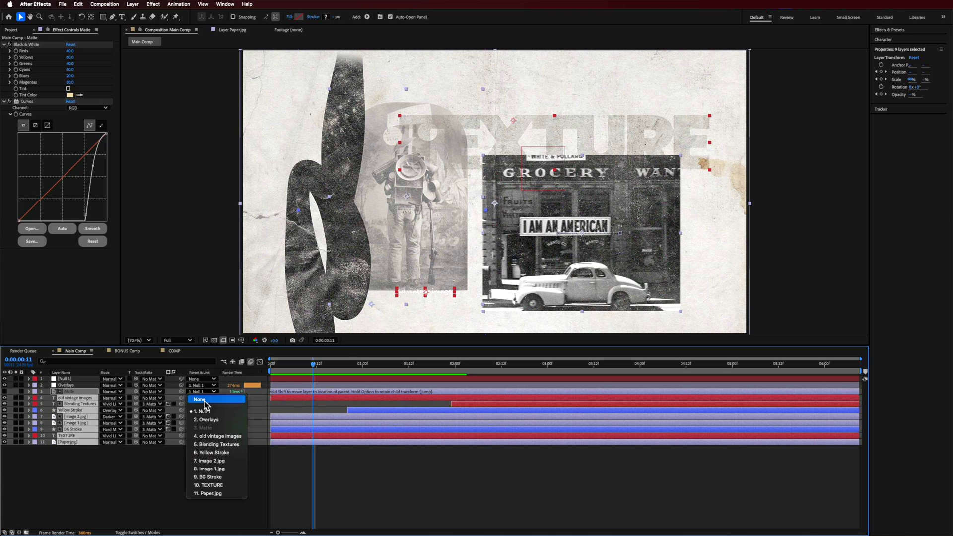
pyautogui.click(201, 411)
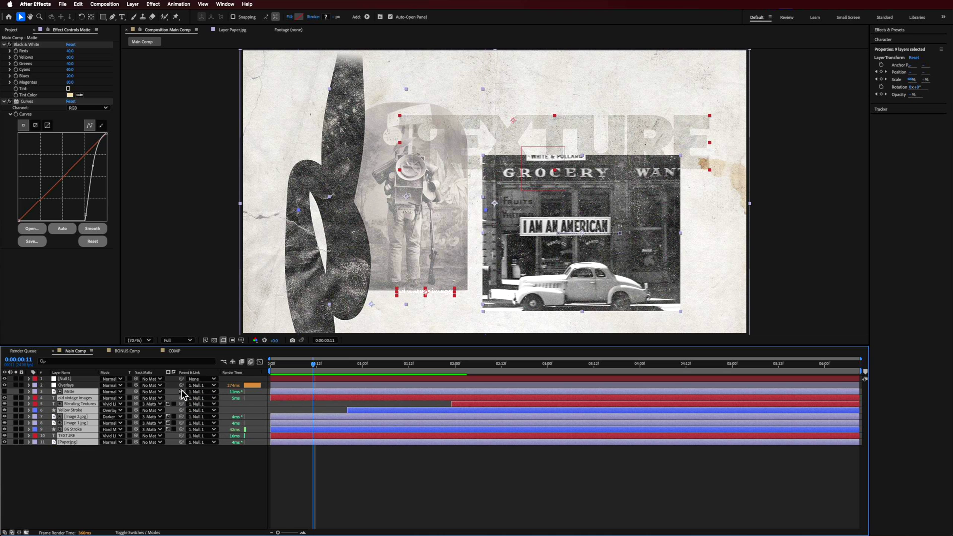
pyautogui.moveTo(181, 391); pyautogui.dragTo(71, 380)
# - Finish parenting to Null 1 and reveal Null 1's Position and Scale keyframes
pyautogui.click(148, 503)
pyautogui.moveTo(313, 368); pyautogui.dragTo(378, 372)
pyautogui.click(63, 380)
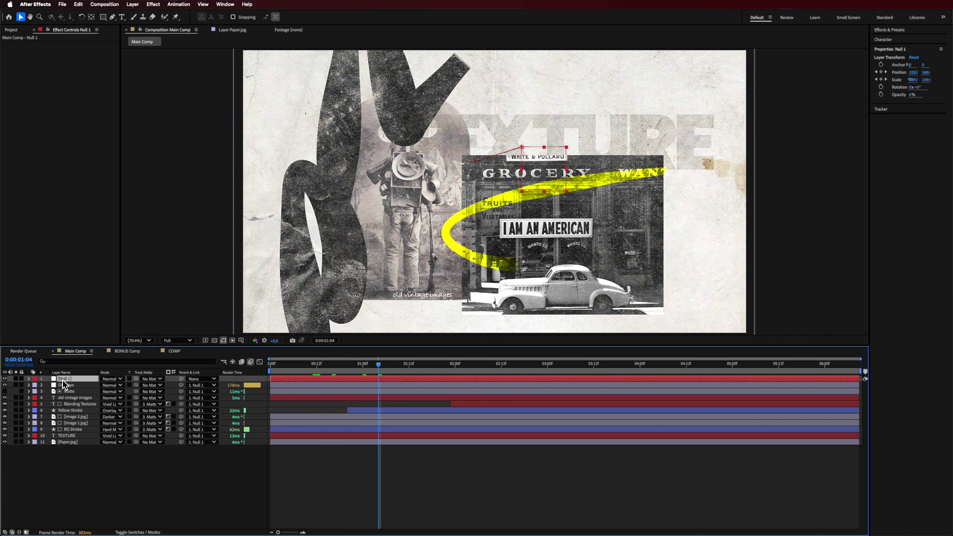
pyautogui.press('u')
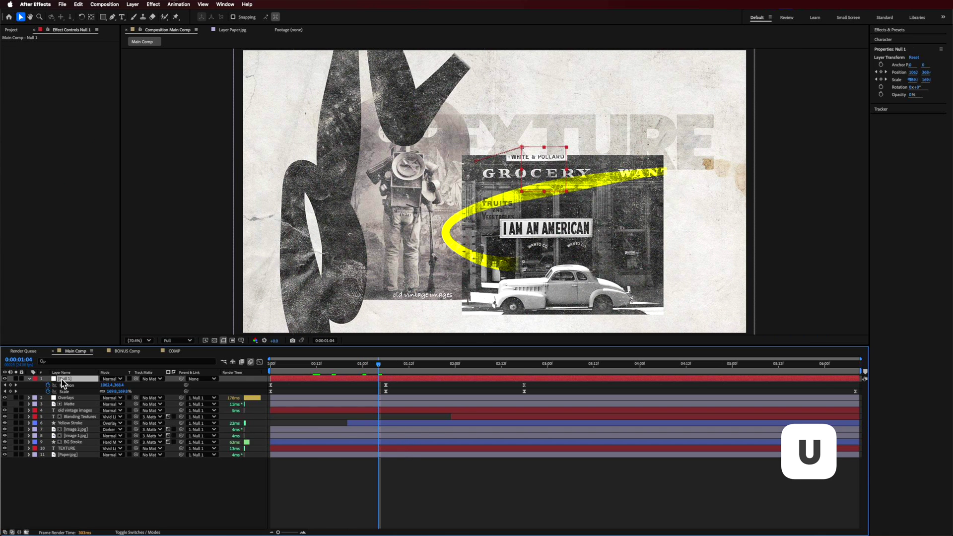
# - Scrub from the start to about three seconds to preview the zoom, then select Image 1.jpg
pyautogui.moveTo(381, 366); pyautogui.dragTo(271, 365)
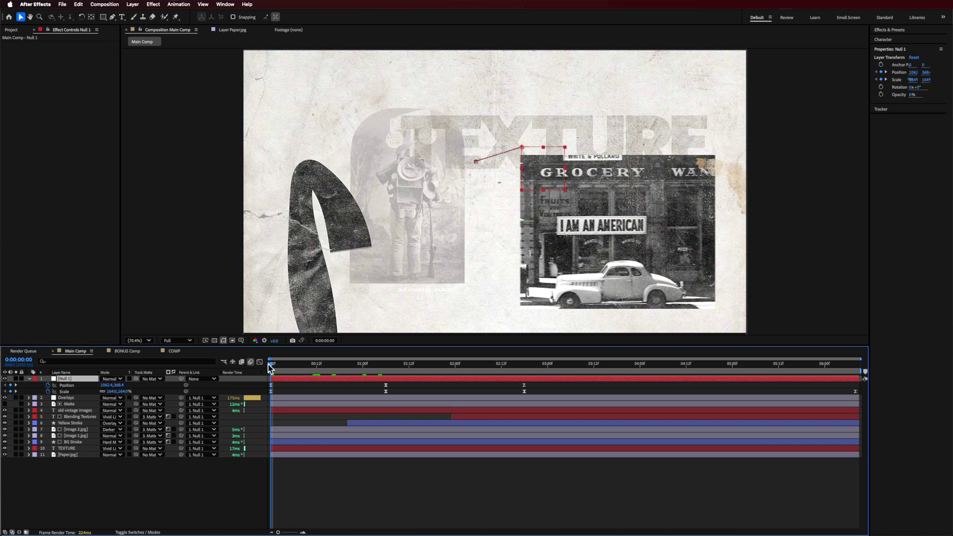
pyautogui.moveTo(268, 364)
pyautogui.mouseDown()
pyautogui.moveTo(417, 365)
pyautogui.moveTo(525, 380)
pyautogui.mouseUp()
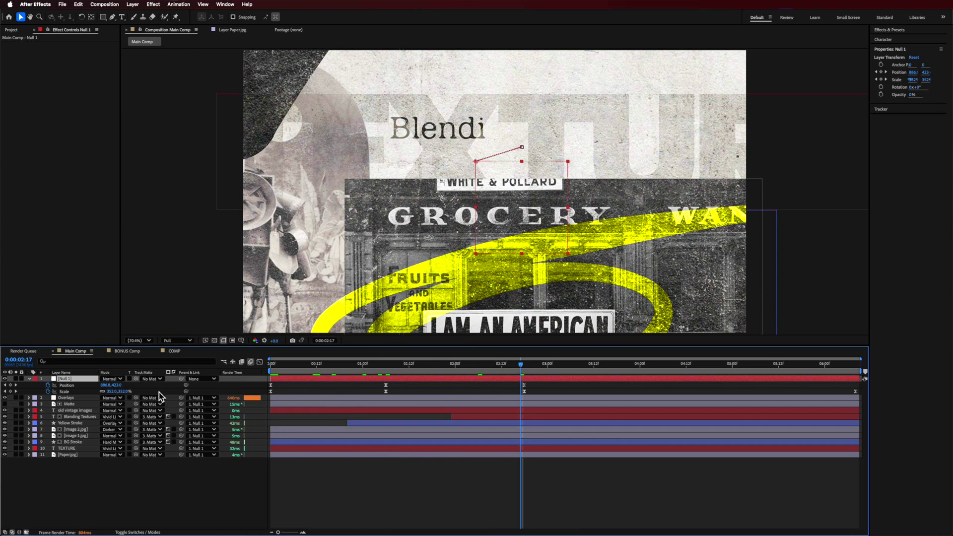
pyautogui.click(135, 532)
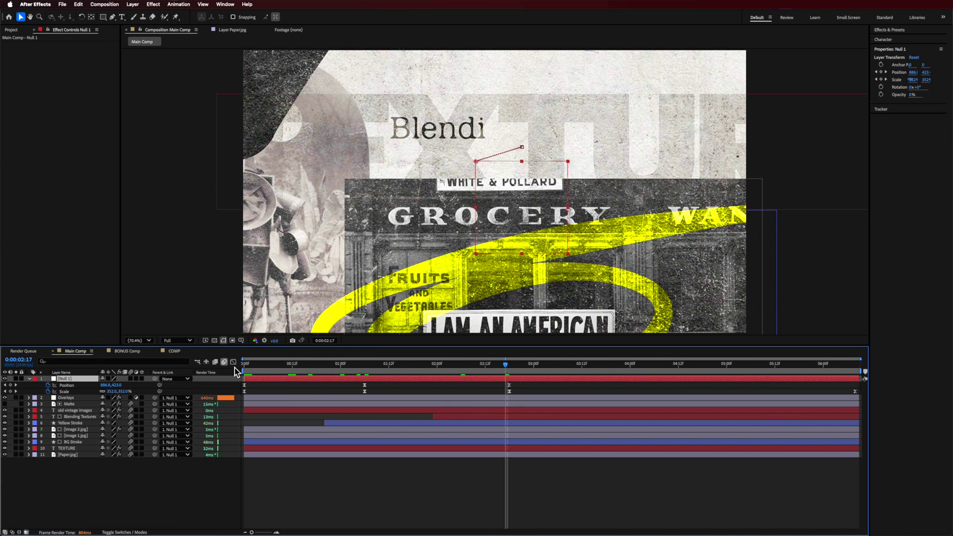
pyautogui.moveTo(505, 366); pyautogui.dragTo(353, 425)
pyautogui.click(476, 498)
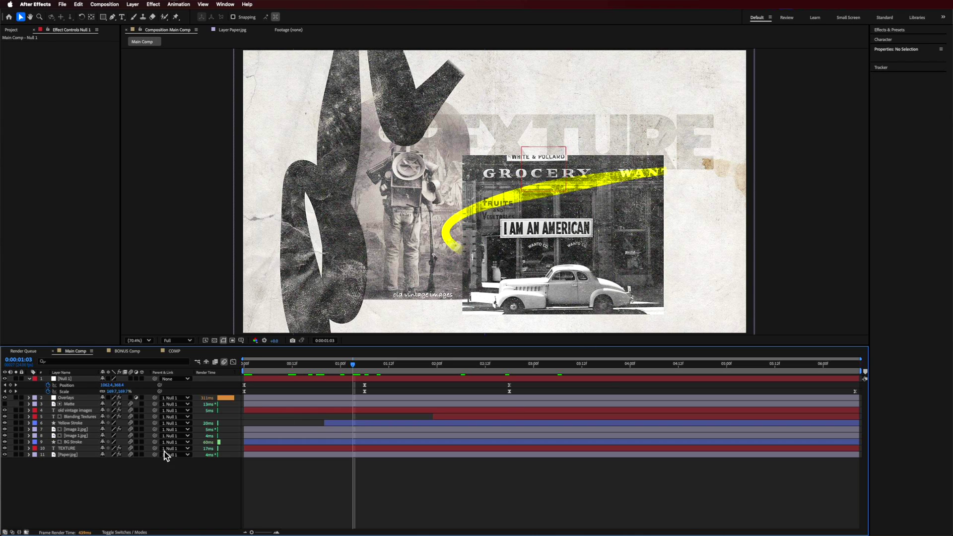
pyautogui.click(571, 300)
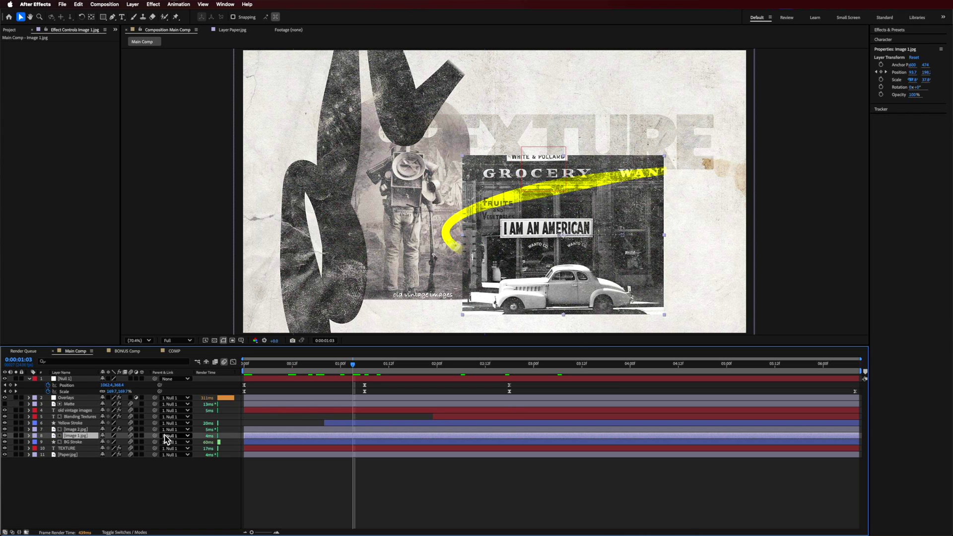
# - Show Image 1.jpg's Position keyframes and scrub the animation around two seconds
pyautogui.press('p')
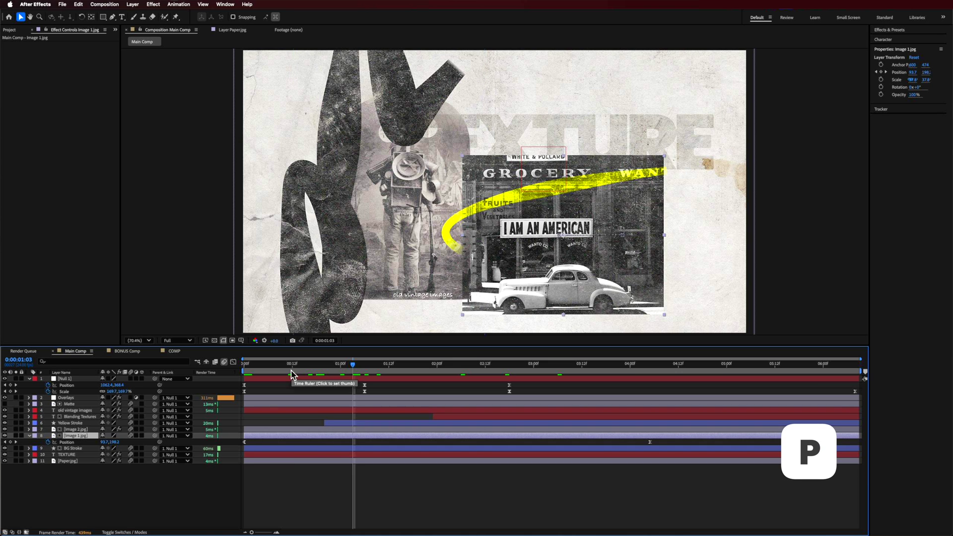
pyautogui.click(245, 370)
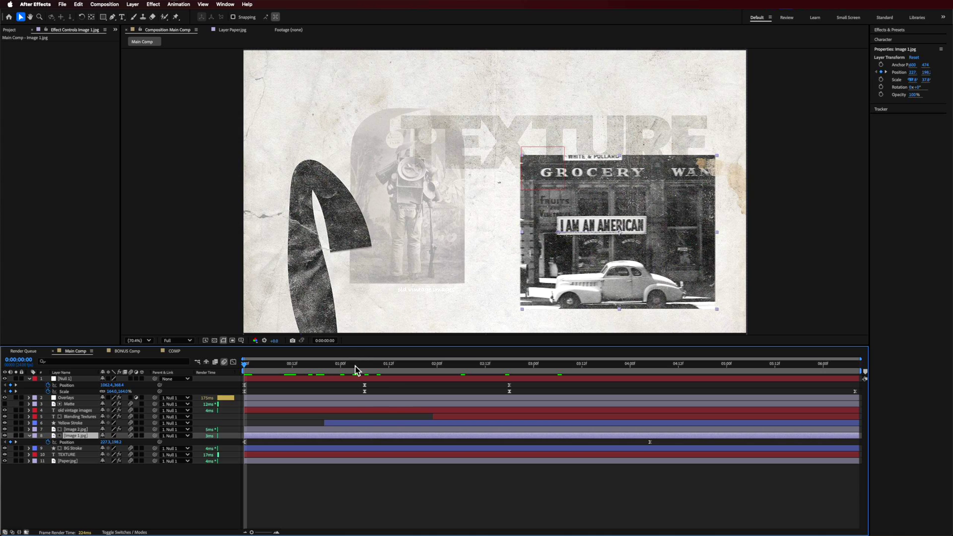
pyautogui.click(445, 367)
pyautogui.moveTo(465, 369)
pyautogui.mouseDown()
pyautogui.moveTo(682, 386)
pyautogui.moveTo(442, 382)
pyautogui.mouseUp()
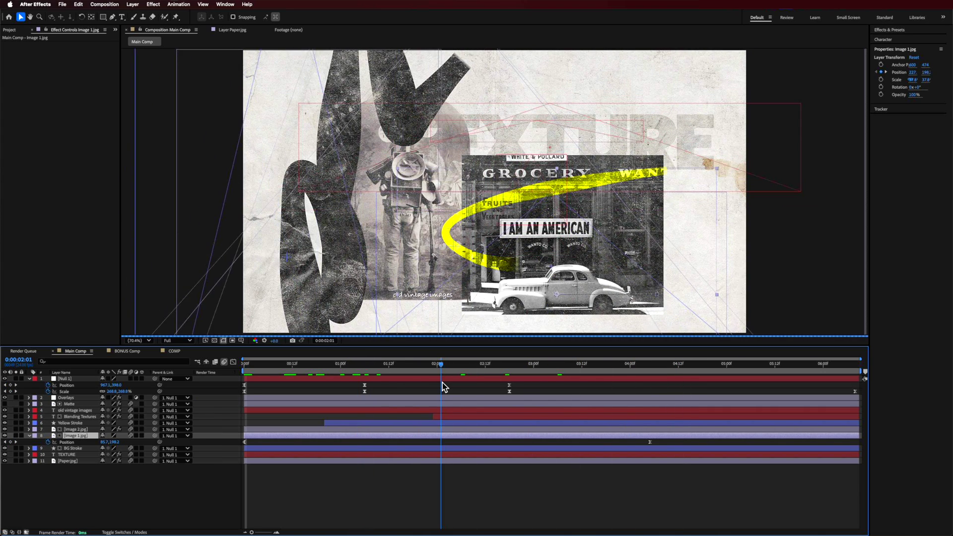
# - Select the Yellow Stroke layer and park the playhead at 0:00:01:15
pyautogui.click(524, 272)
pyautogui.moveTo(525, 271); pyautogui.dragTo(457, 243)
pyautogui.press('v')
pyautogui.click(401, 370)
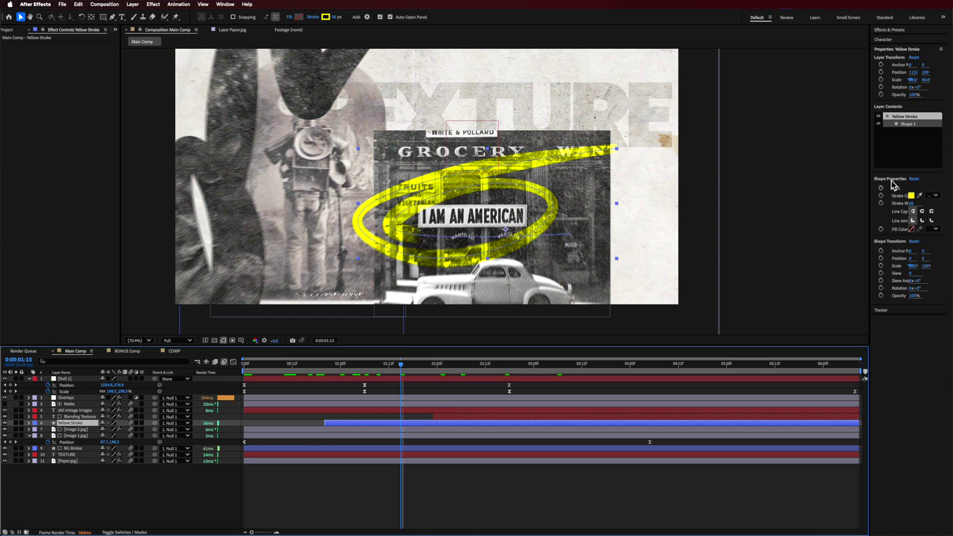
# - Check the Yellow Stroke's colour settings unchanged and keep its blend mode at Overlay
pyautogui.click(913, 197)
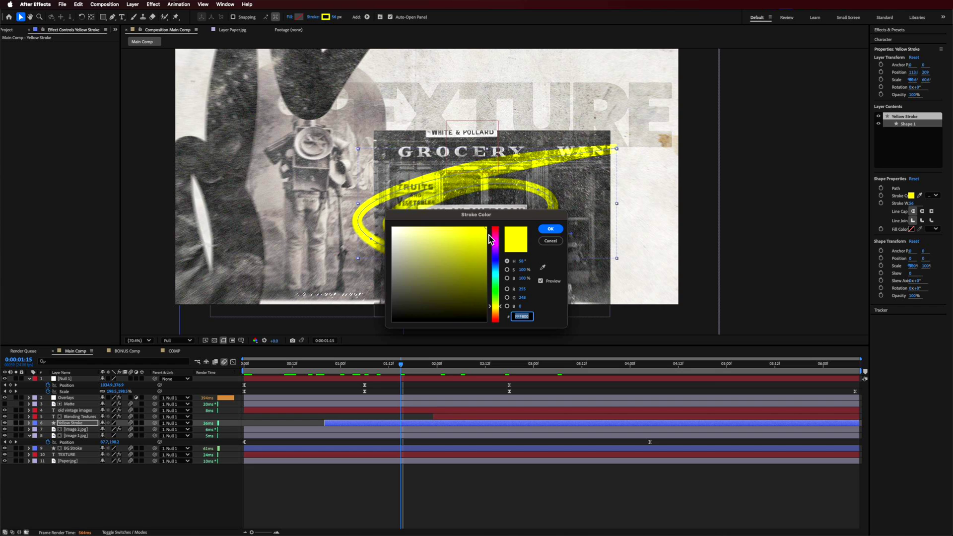
pyautogui.click(549, 241)
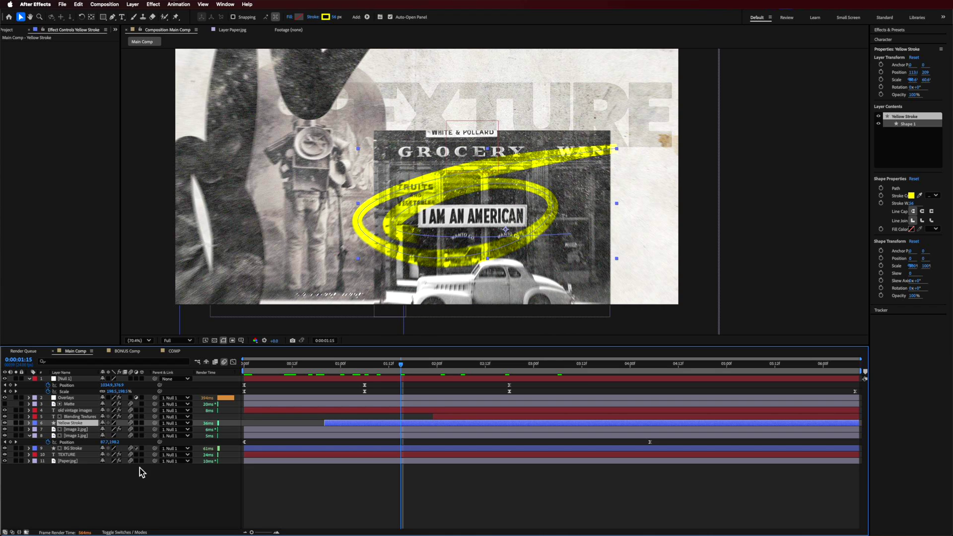
pyautogui.click(121, 532)
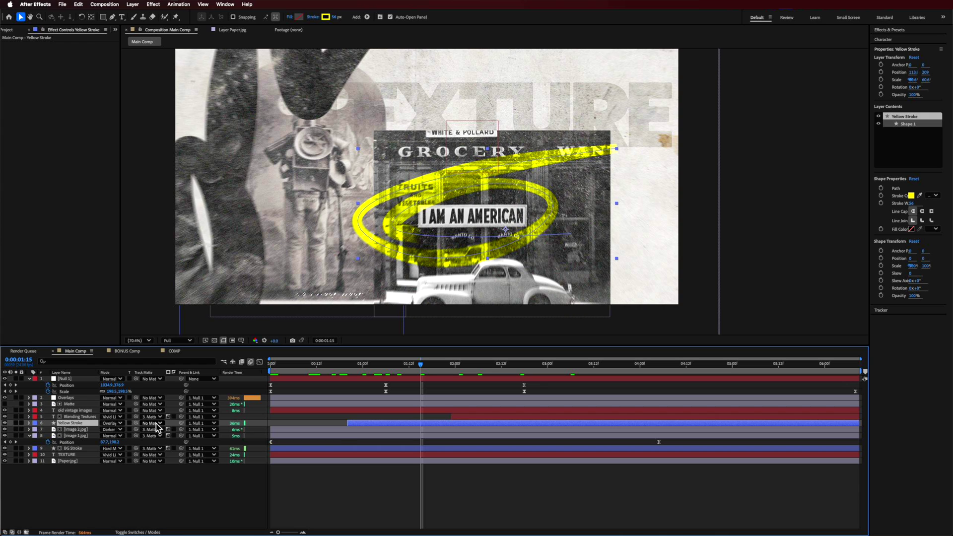
pyautogui.click(112, 423)
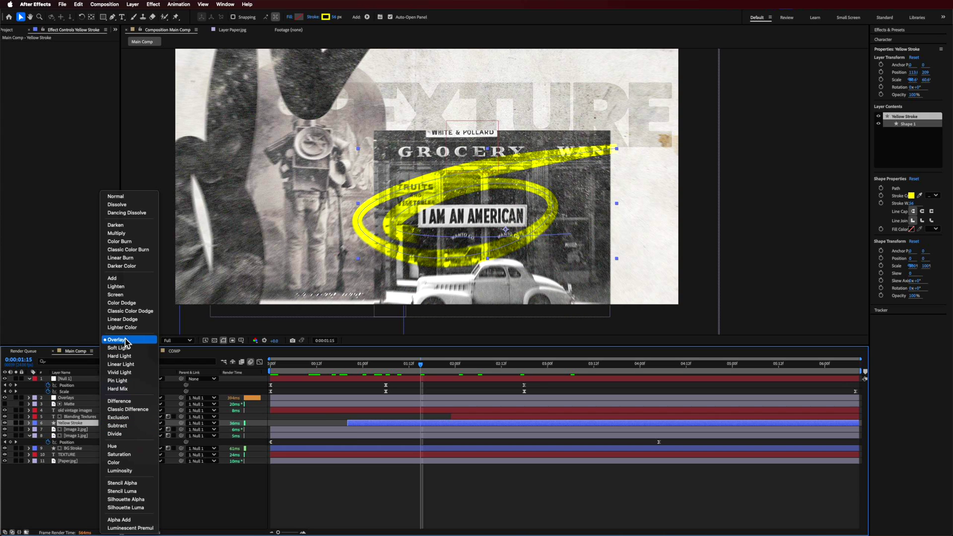
pyautogui.click(55, 525)
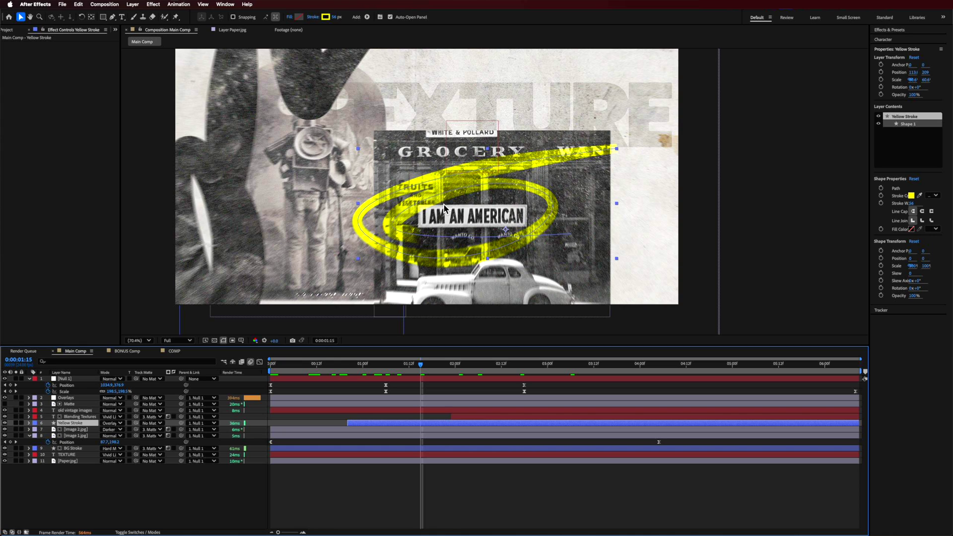
# - Try the Matte layer as track matte, remove it, and set the stroke to Soft Light
pyautogui.click(151, 424)
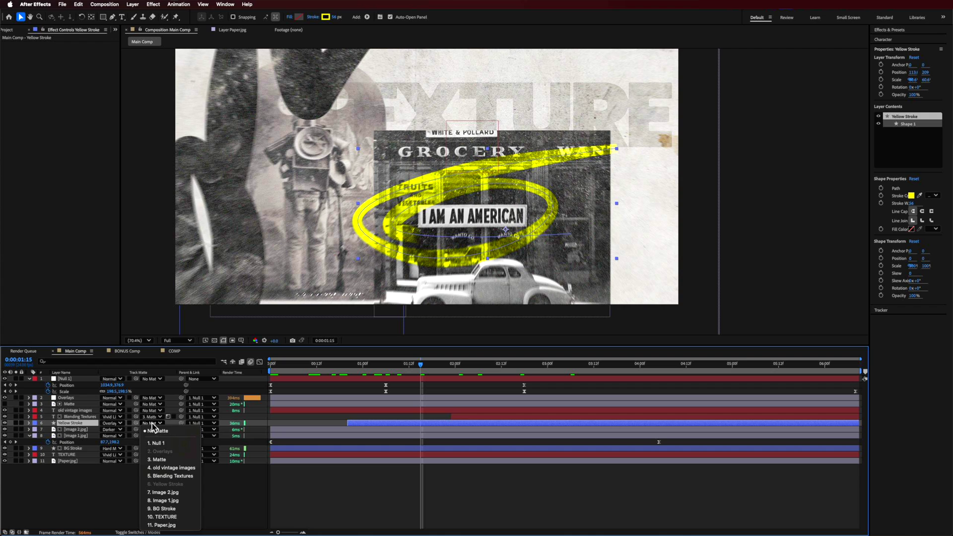
pyautogui.click(171, 461)
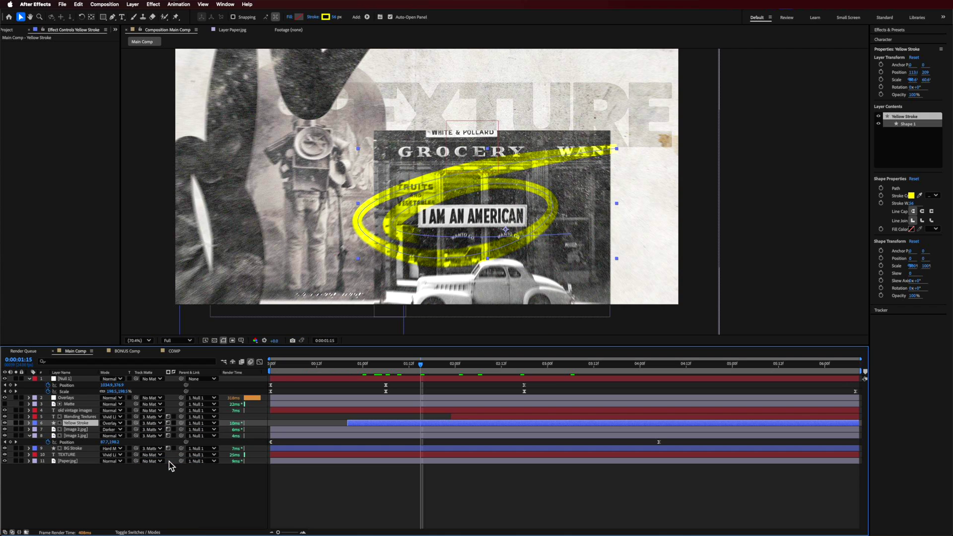
pyautogui.click(151, 427)
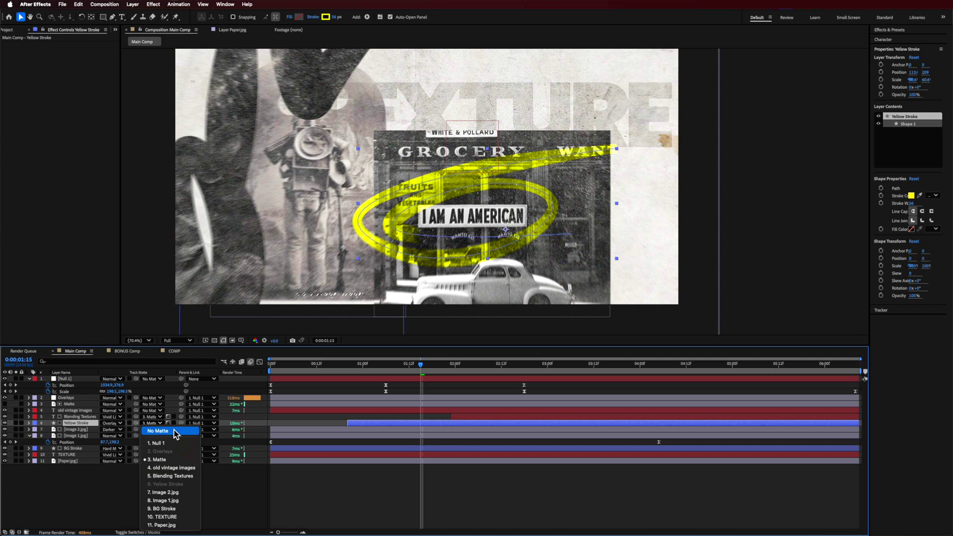
pyautogui.click(164, 441)
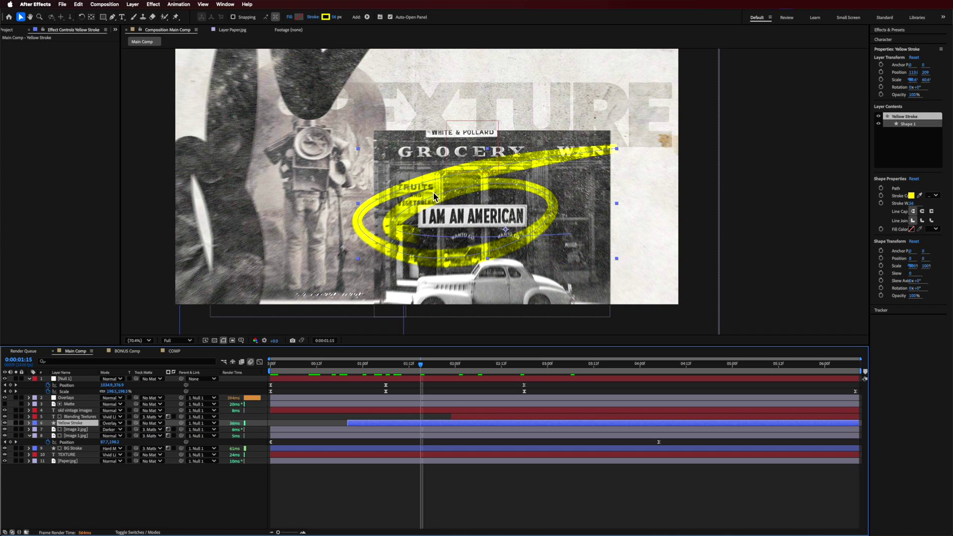
pyautogui.hotkey('shift', '=')
pyautogui.hotkey('shift', '=')
pyautogui.hotkey('shift', '-')
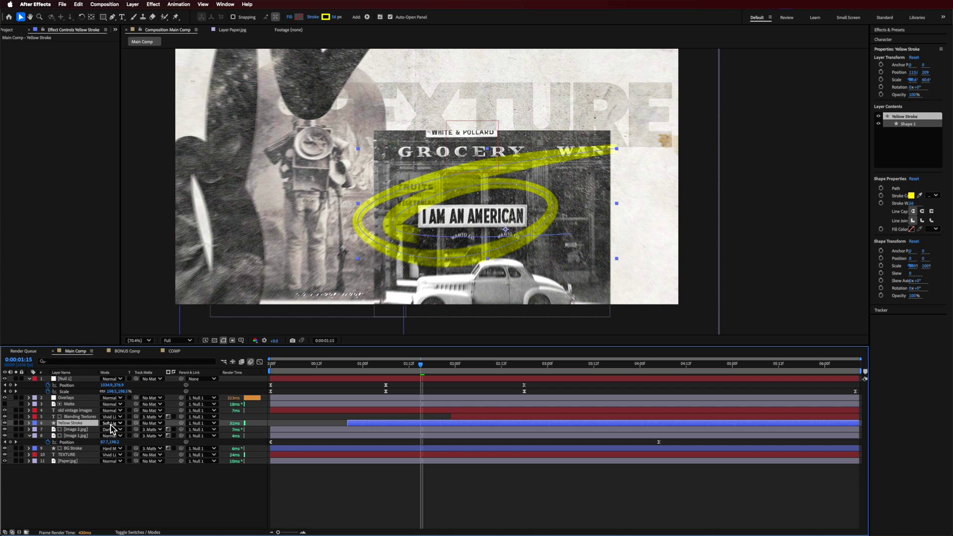
# - Keep Image 2.jpg's blend mode at Darker and revisit the Yellow Stroke's track matte choices
pyautogui.click(111, 429)
pyautogui.click(77, 516)
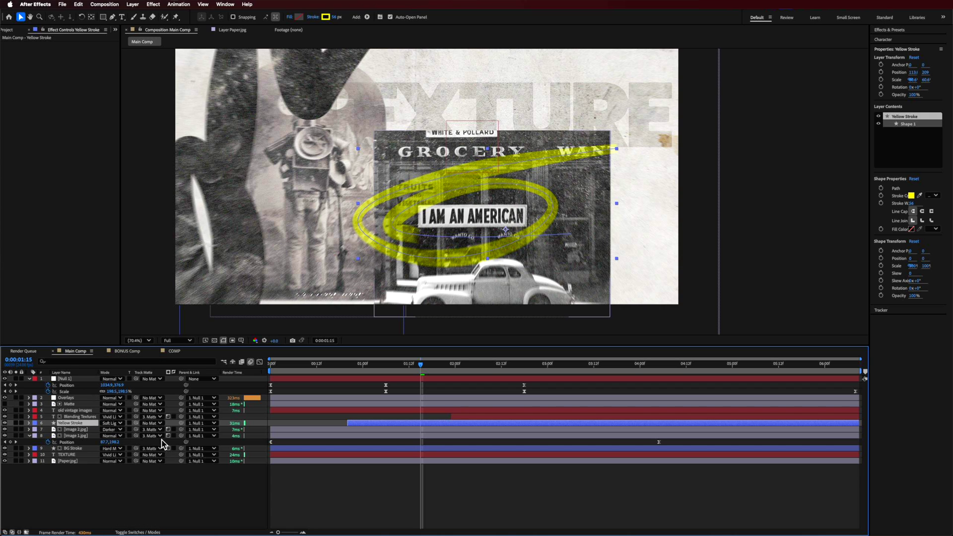
pyautogui.click(155, 424)
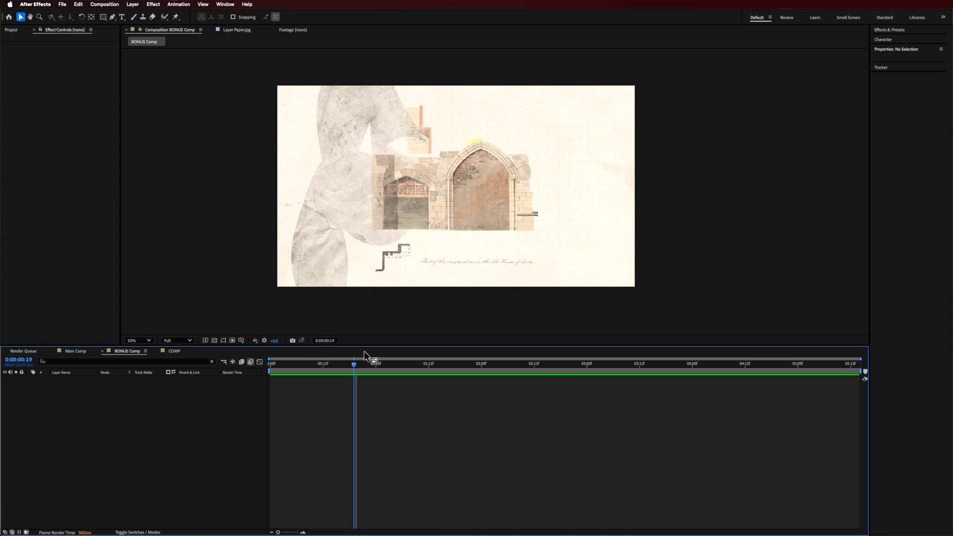
pyautogui.press('space')
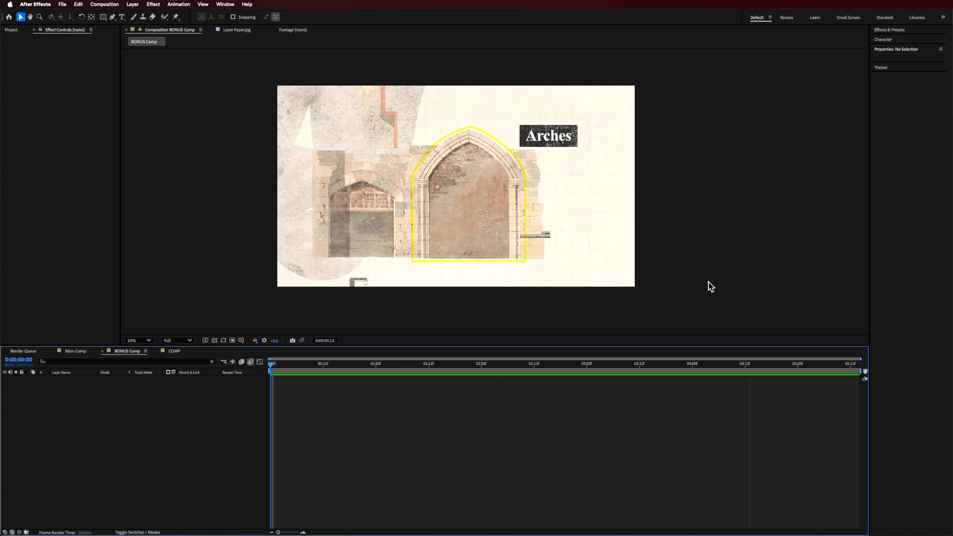
pyautogui.click(276, 372)
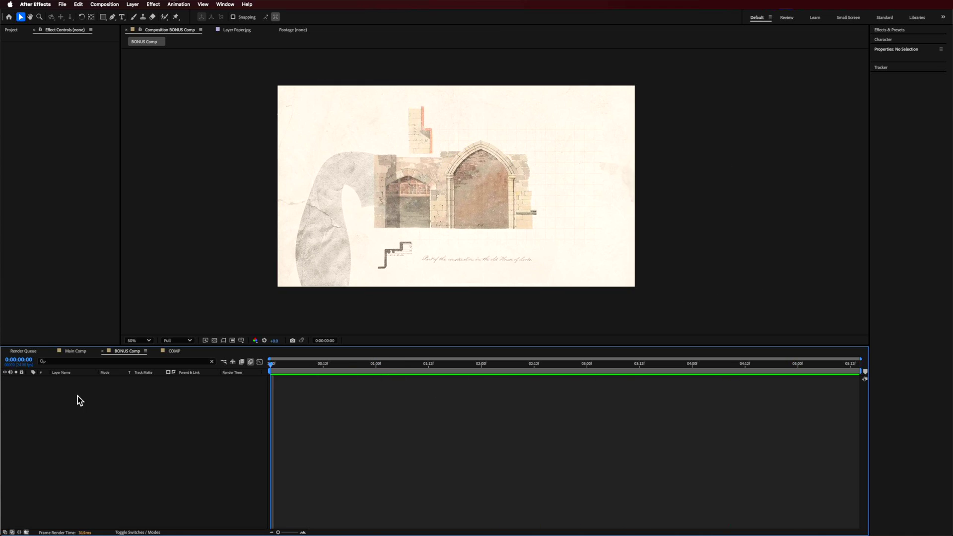